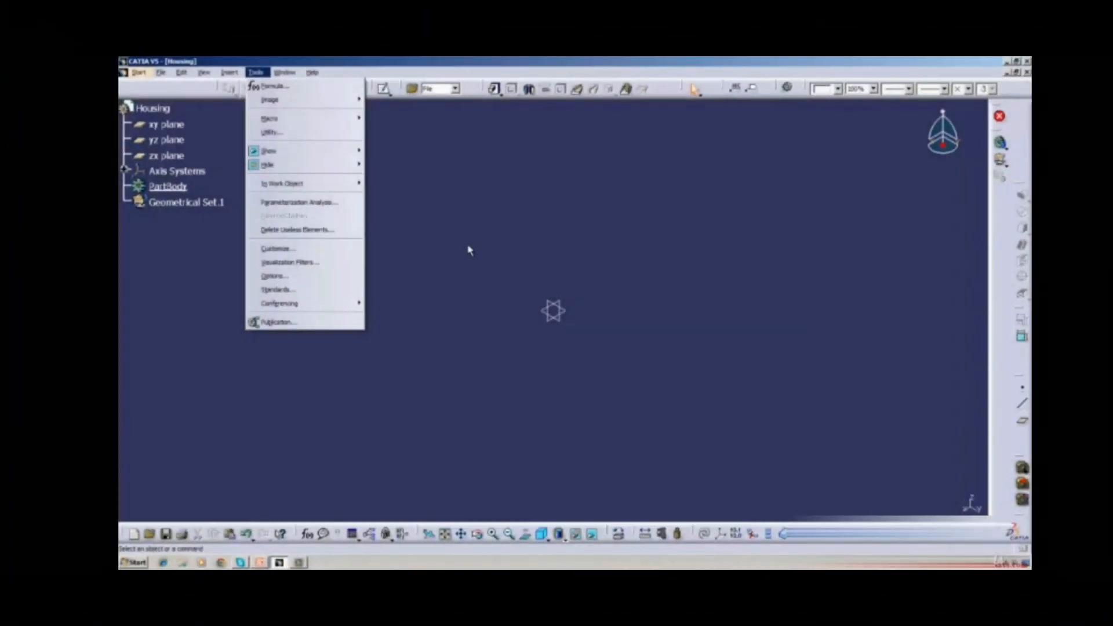
Set the user interface style to P2 in the General options and acknowledge the restart notice
mouse_move(284, 72)
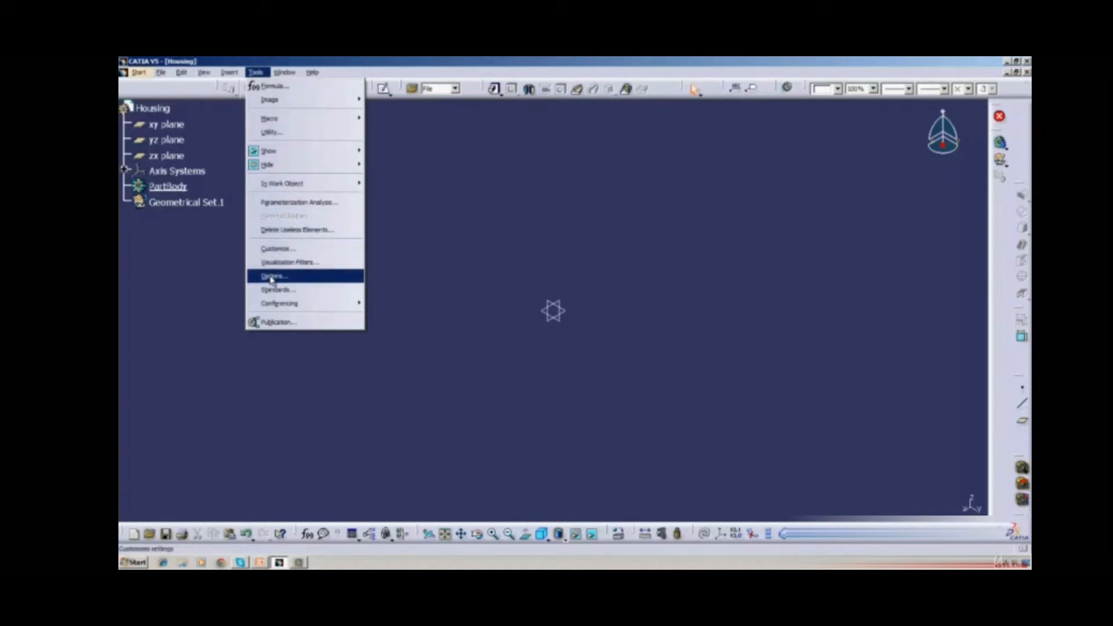
left_click(271, 277)
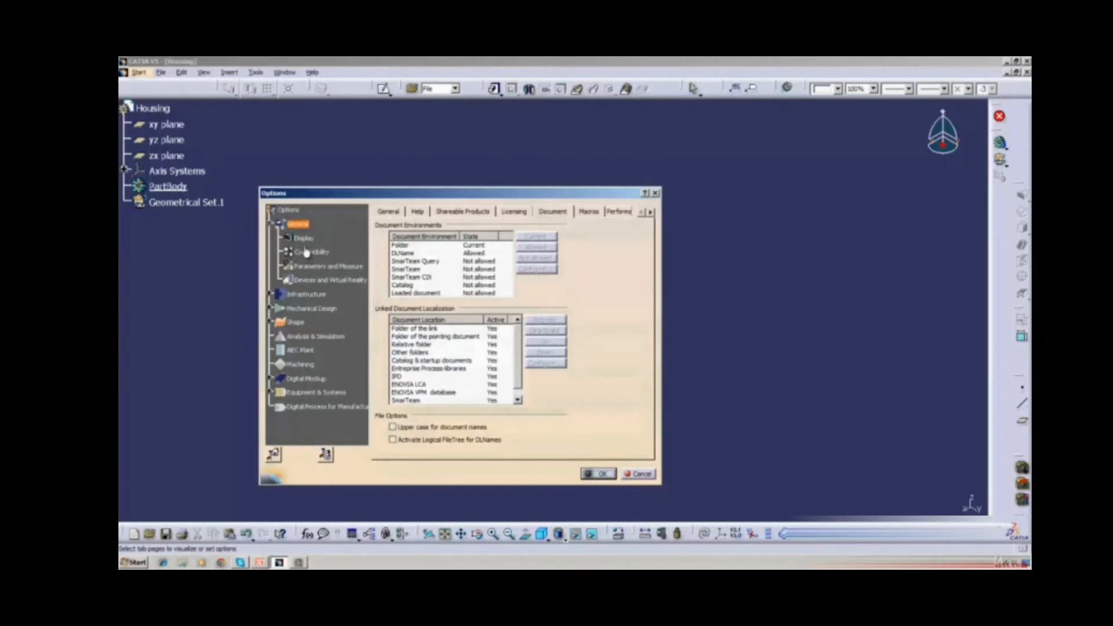
left_click(388, 212)
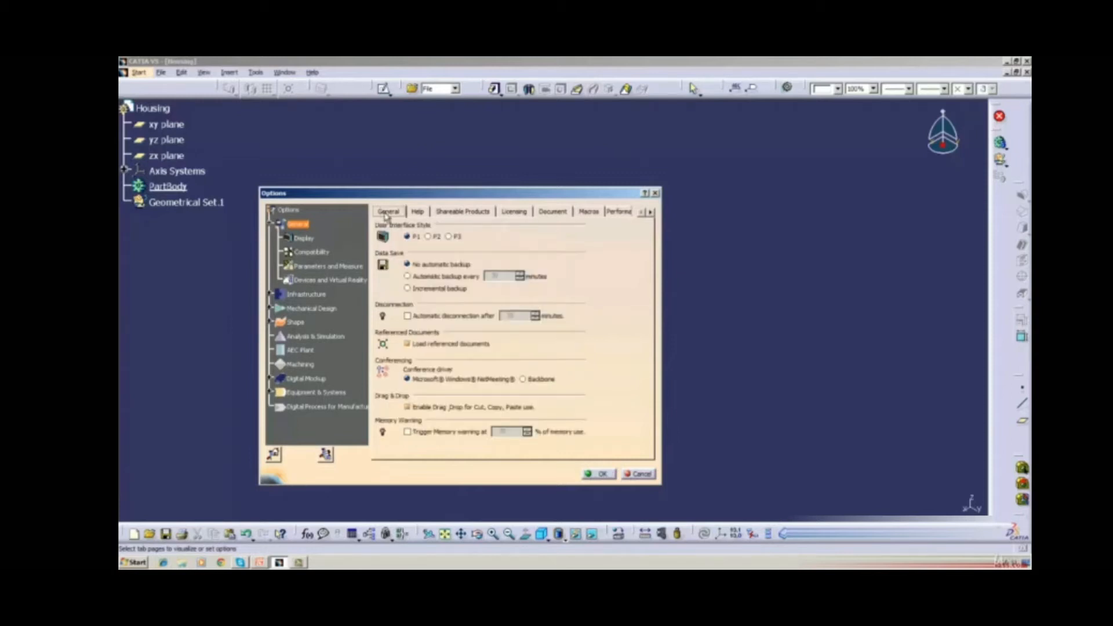
left_click(428, 237)
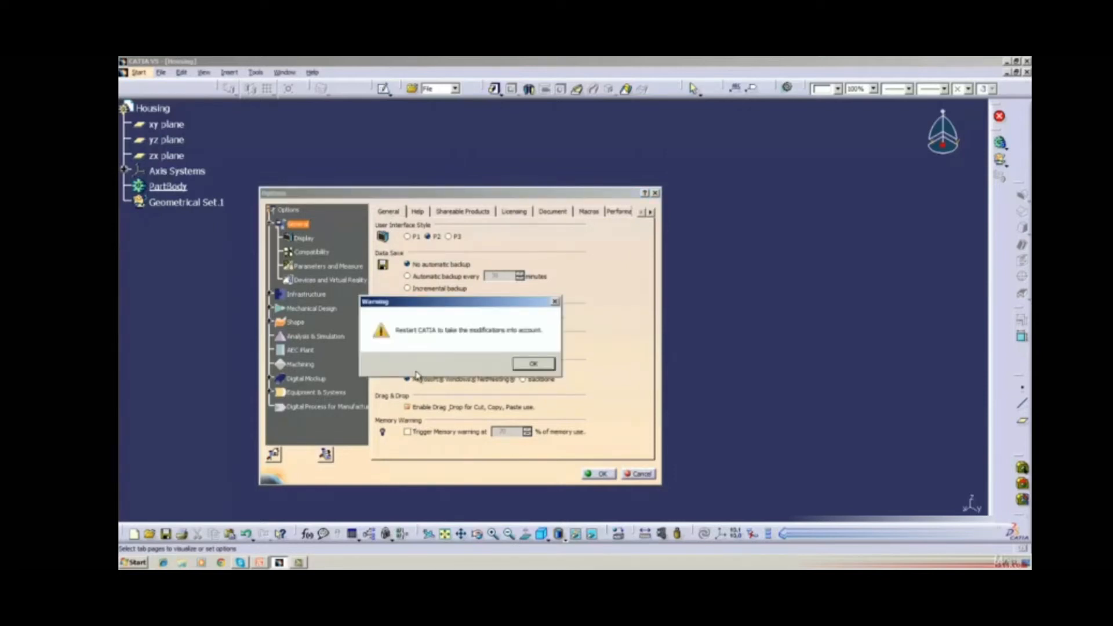
left_click(533, 364)
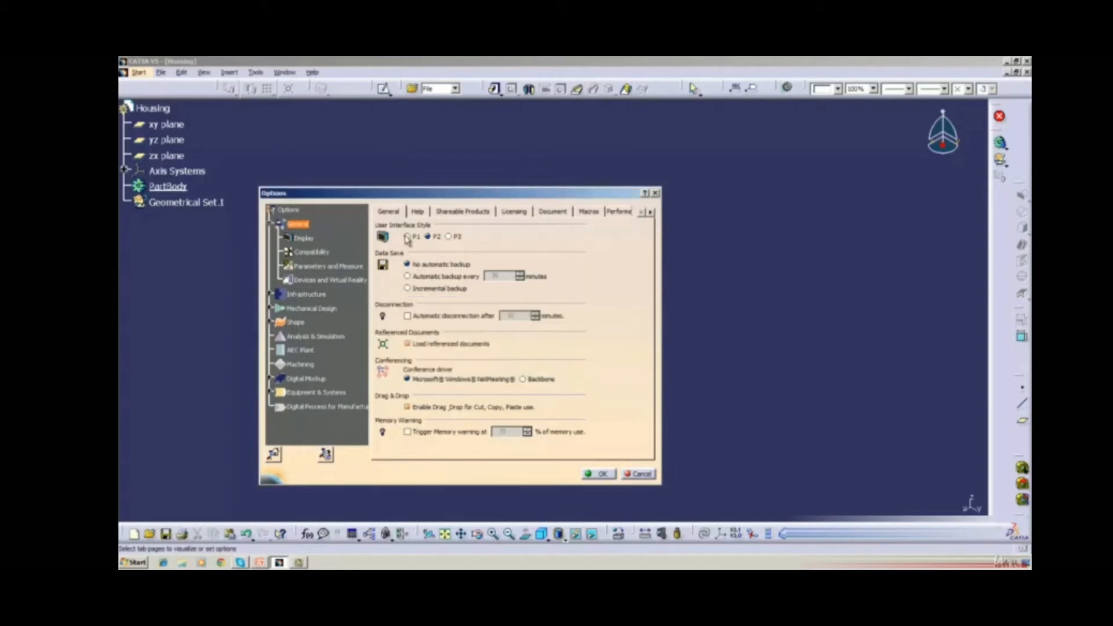
Review the Help, Shareable Products, Licensing, Document, Performances and Printers settings of the General options
left_click(417, 211)
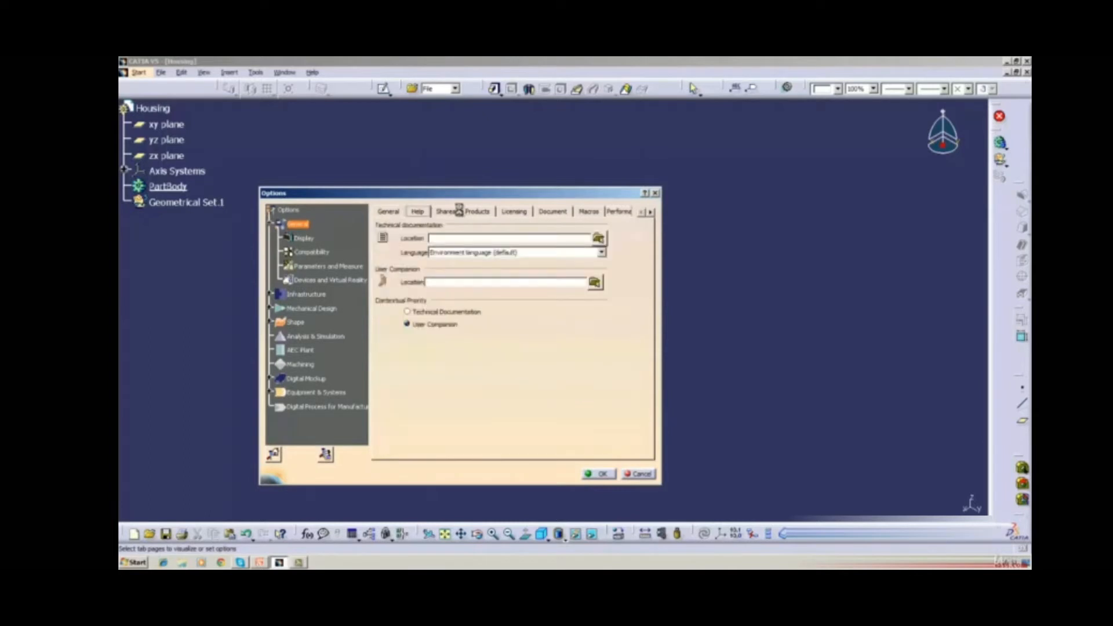
left_click(460, 211)
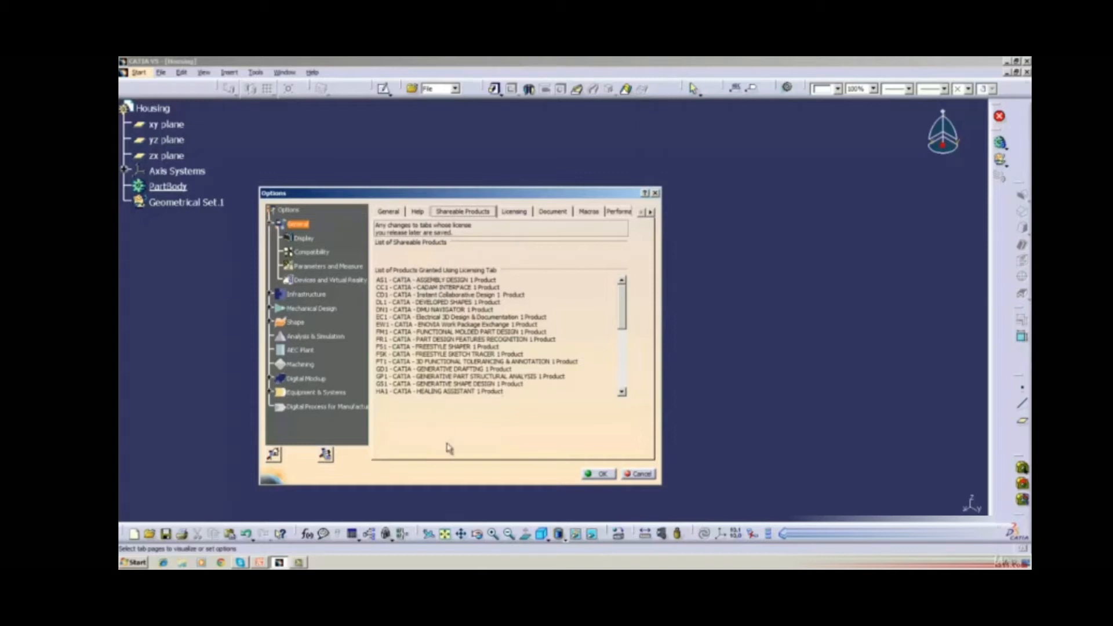
left_click(514, 213)
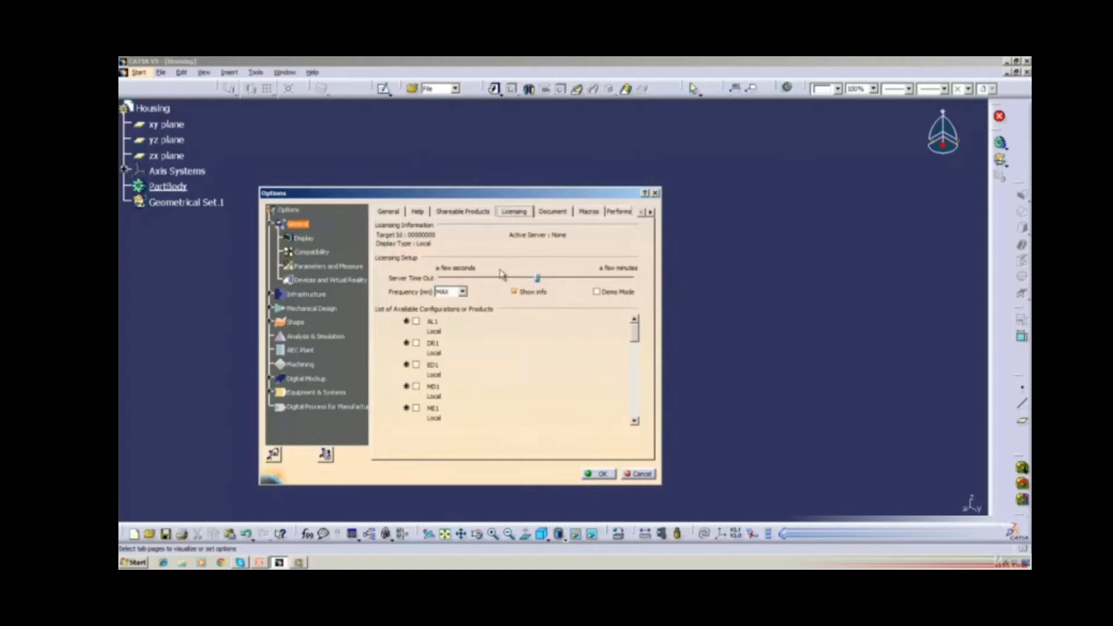
left_click(553, 211)
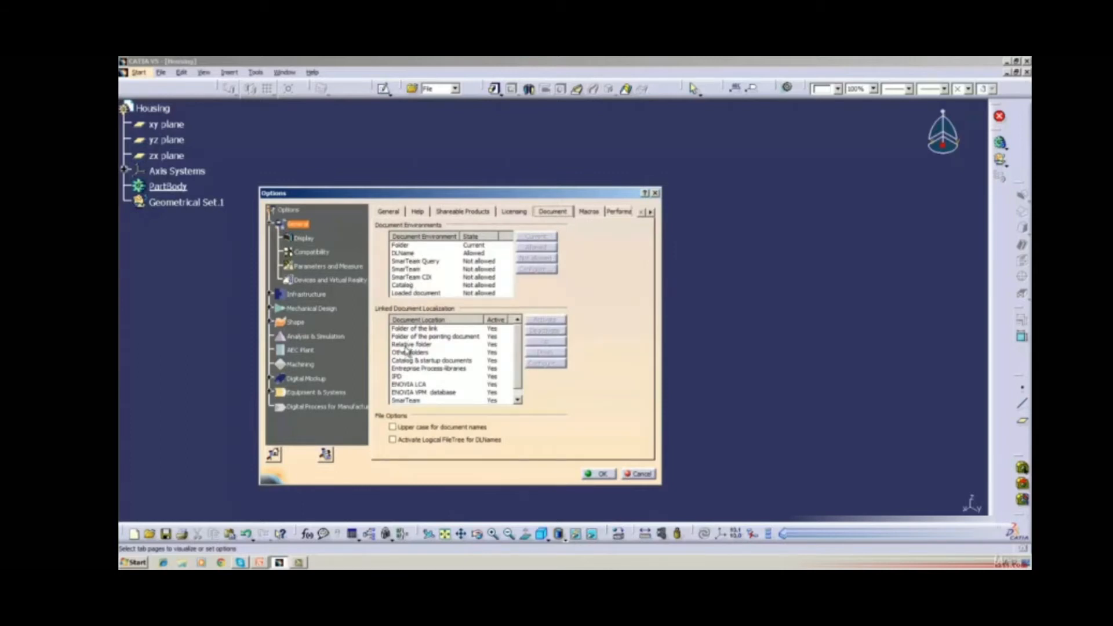
left_click(617, 211)
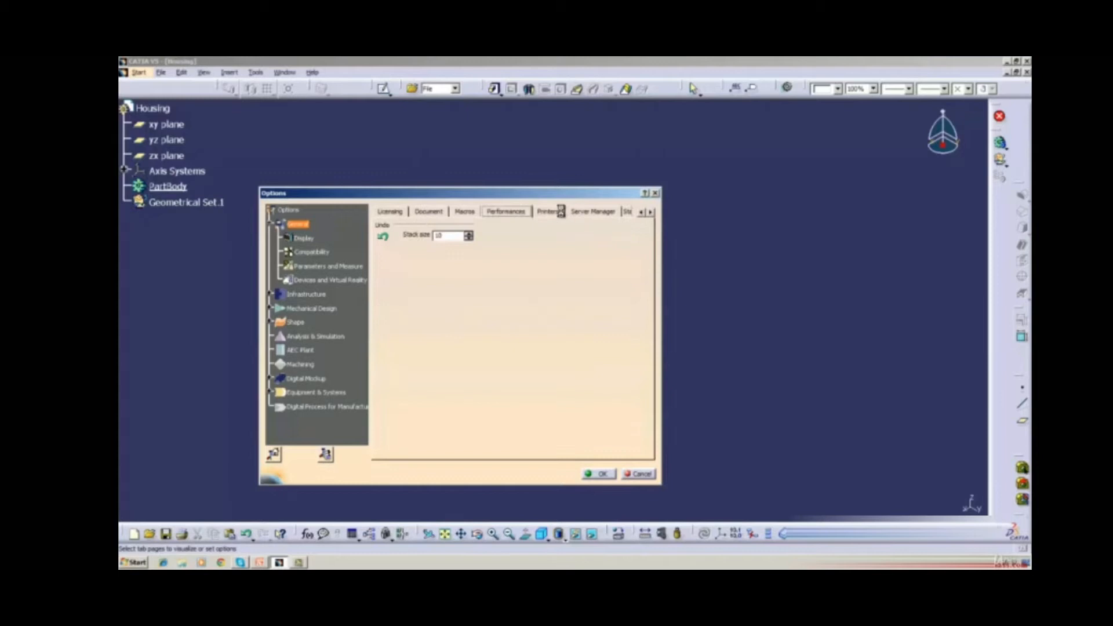
left_click(560, 211)
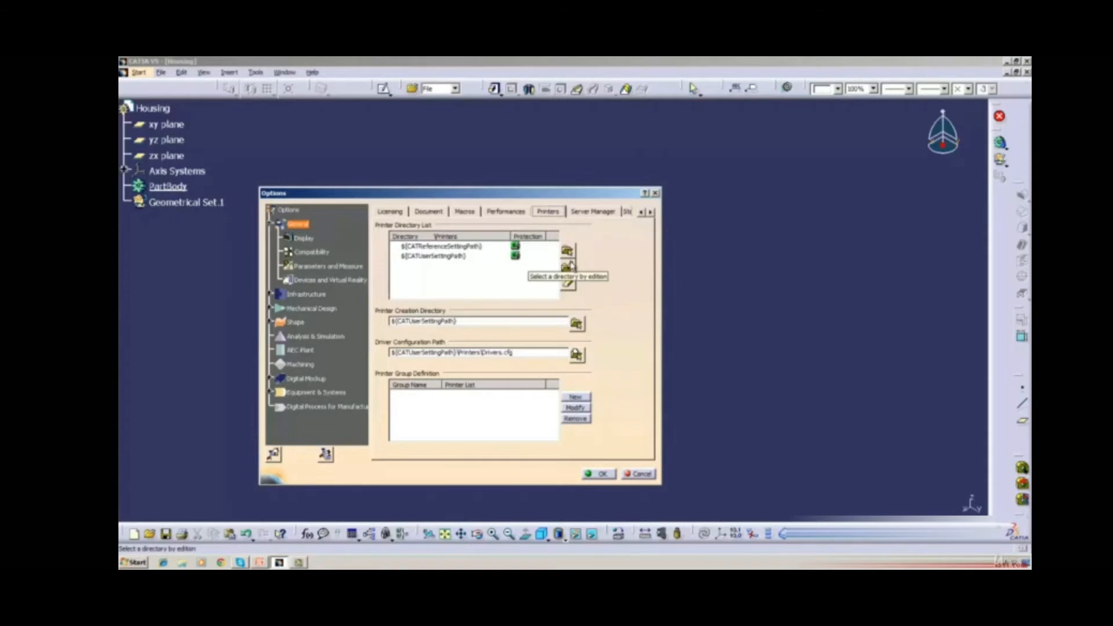
Enable Limit to one session per user in the Server Manager options and view the Statistics settings
left_click(600, 215)
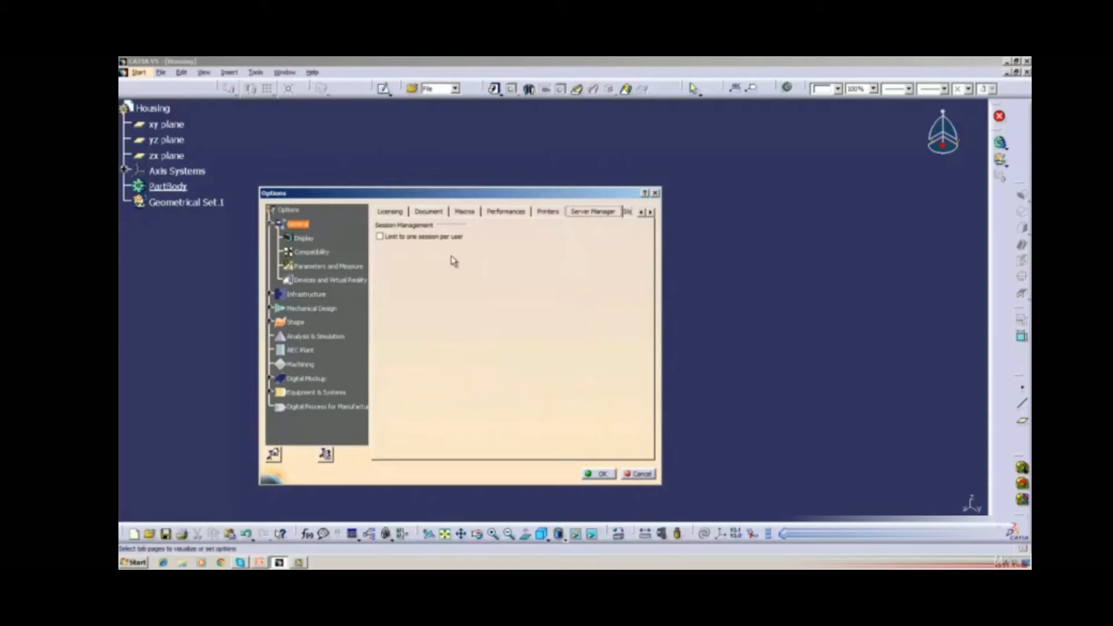
left_click(380, 238)
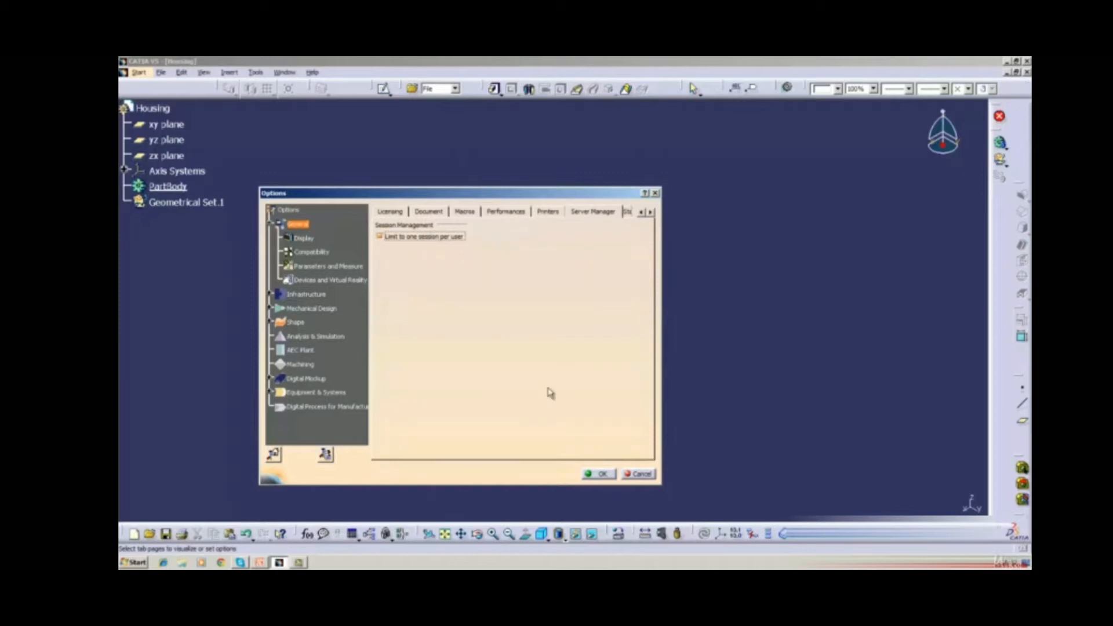
left_click(651, 213)
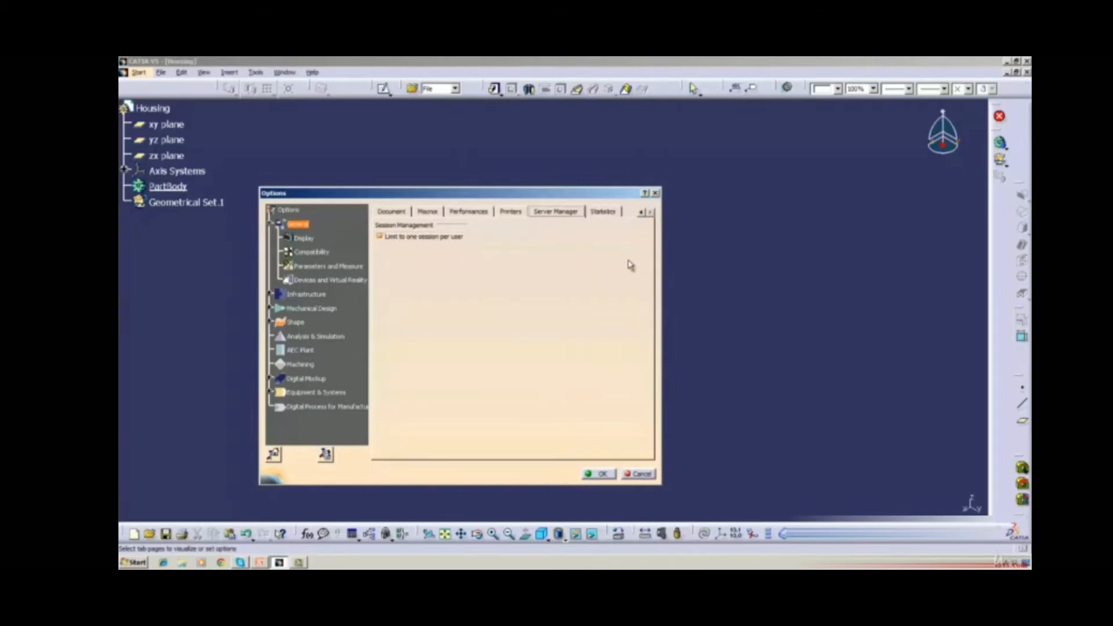
left_click(607, 212)
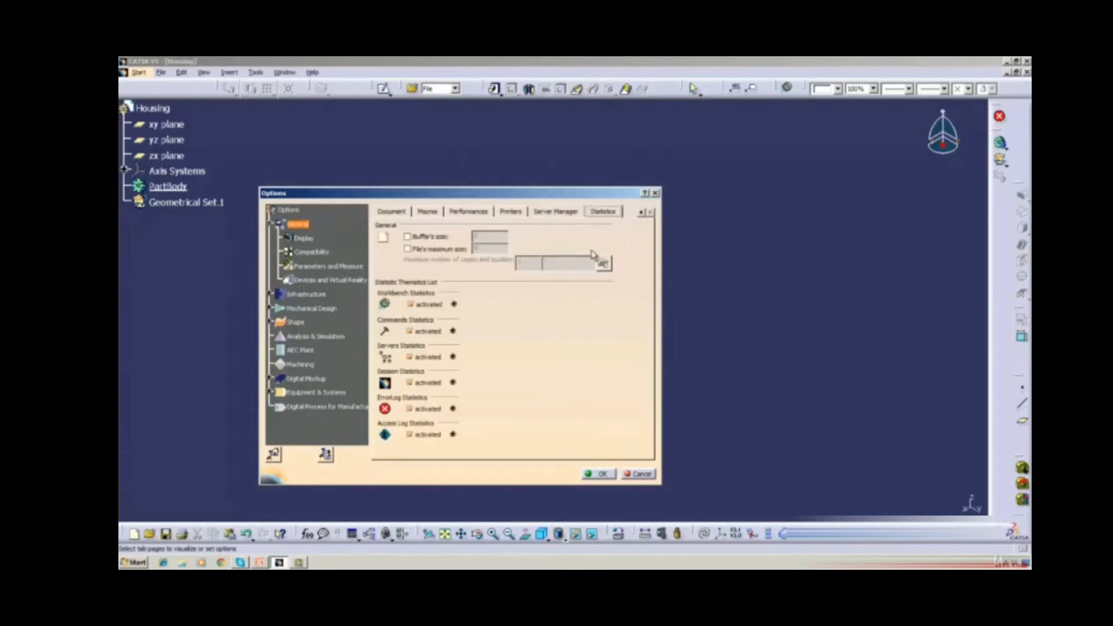
Enable the graduated color background in the Display visualization options and apply the changes
mouse_move(420, 264)
left_click(304, 239)
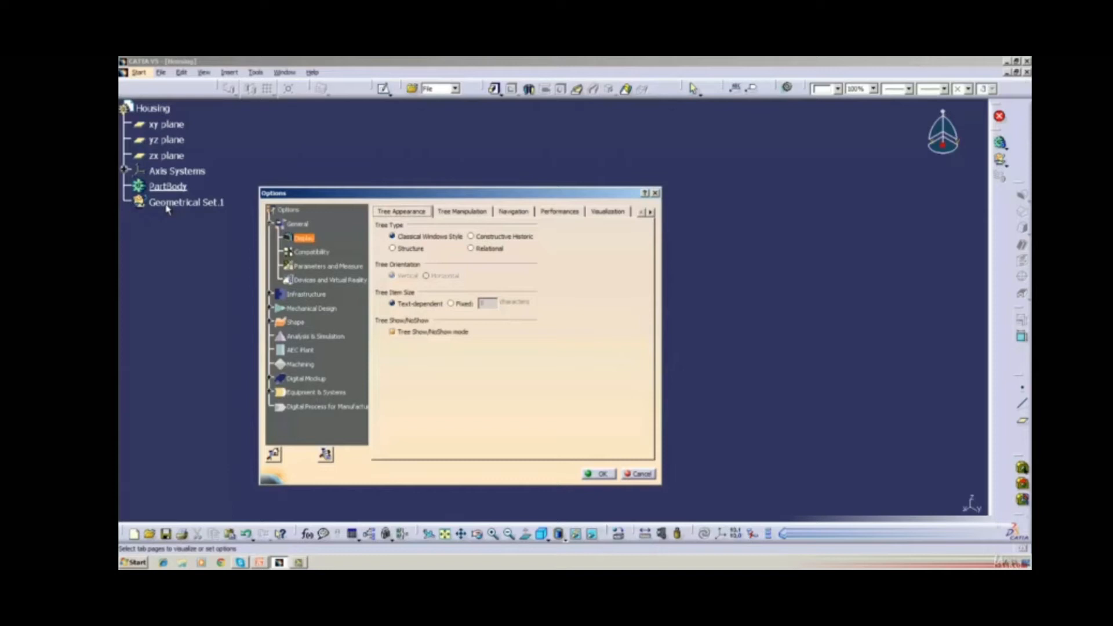
left_click(560, 212)
left_click(605, 213)
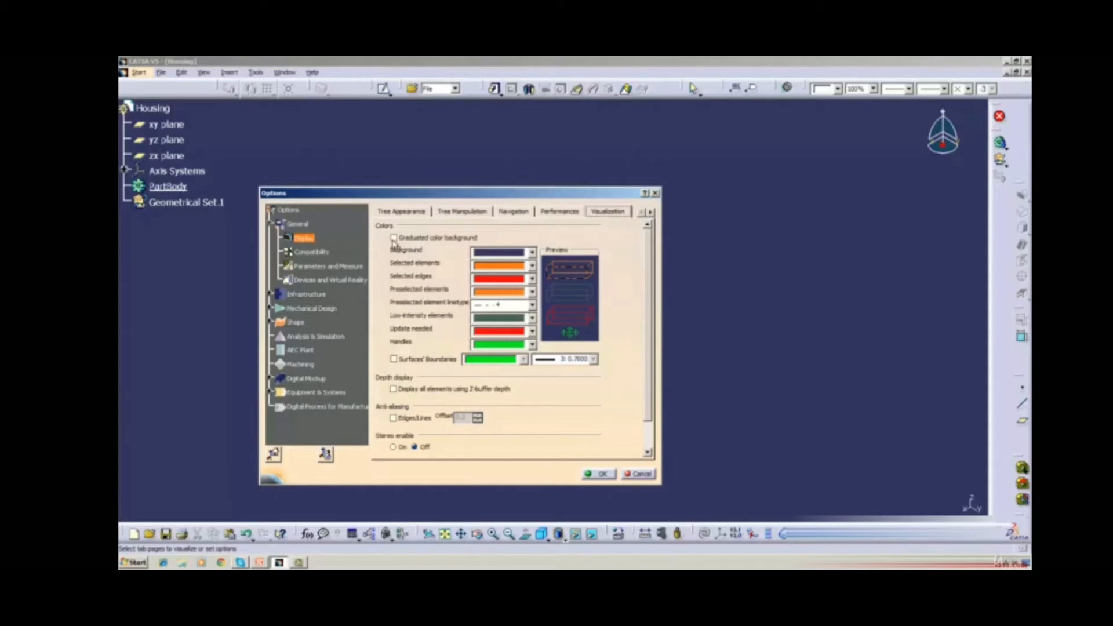
left_click(394, 239)
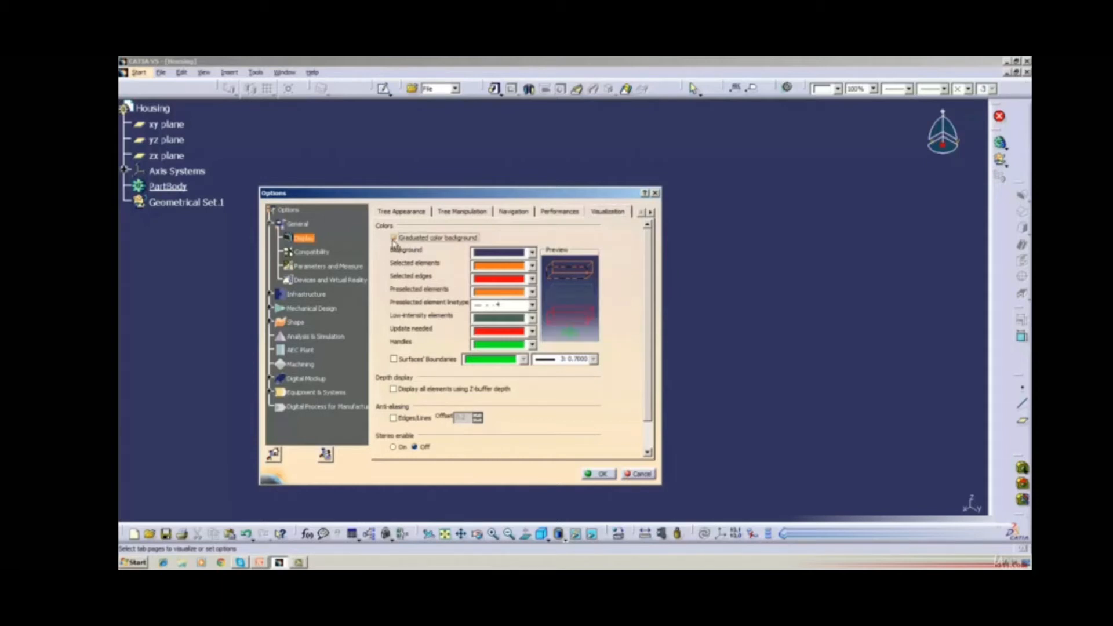
left_click(602, 474)
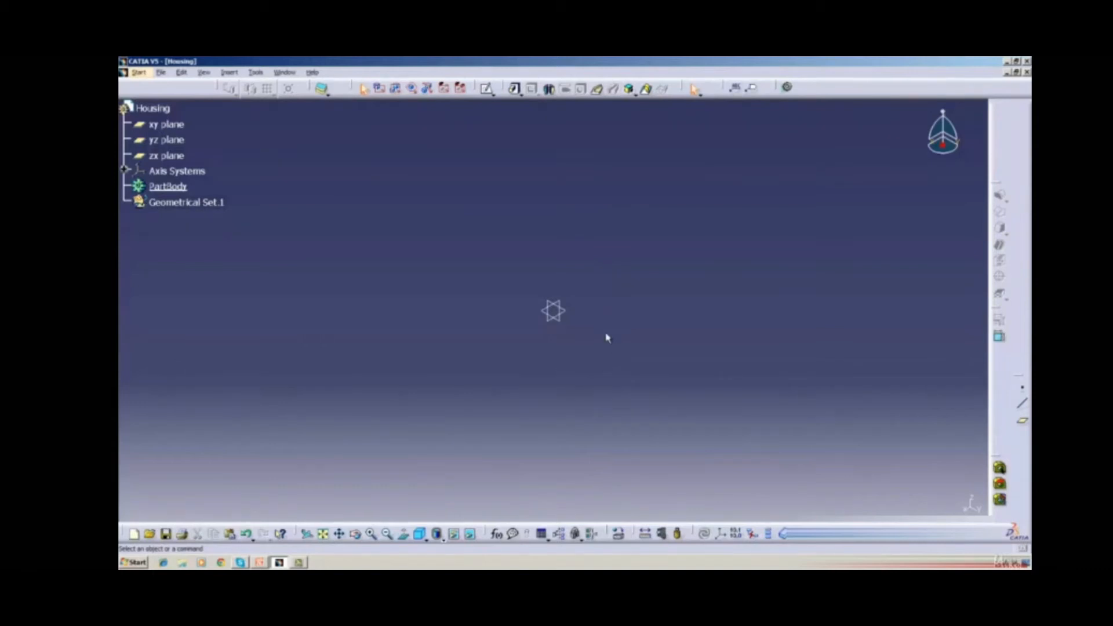
Disable the graduated color background in the visualization options and apply the change
left_click(229, 72)
mouse_move(254, 73)
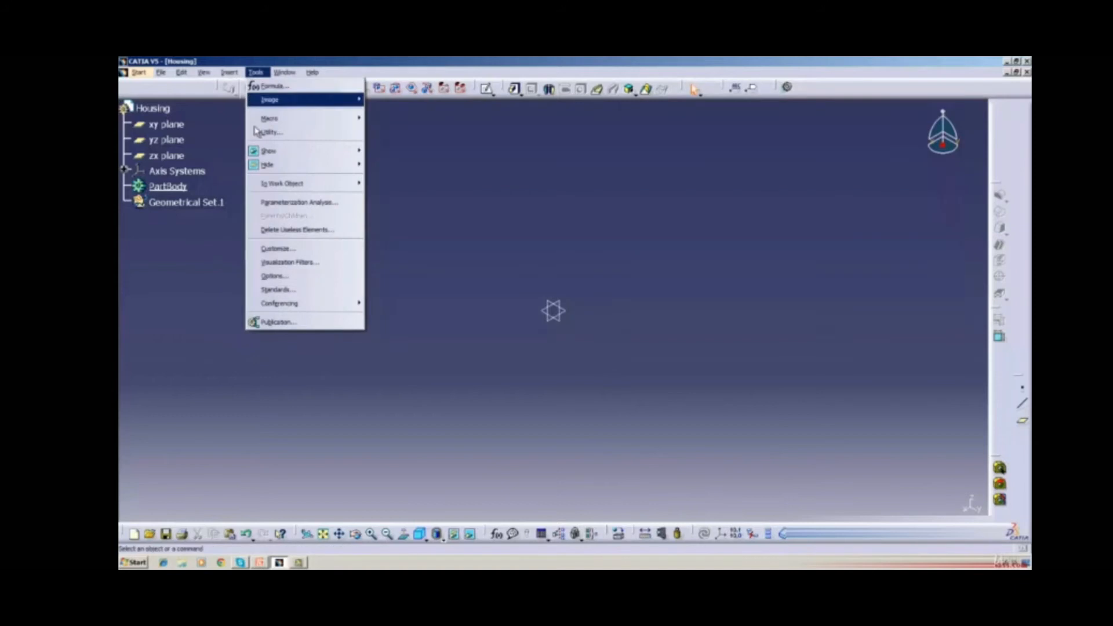
left_click(258, 275)
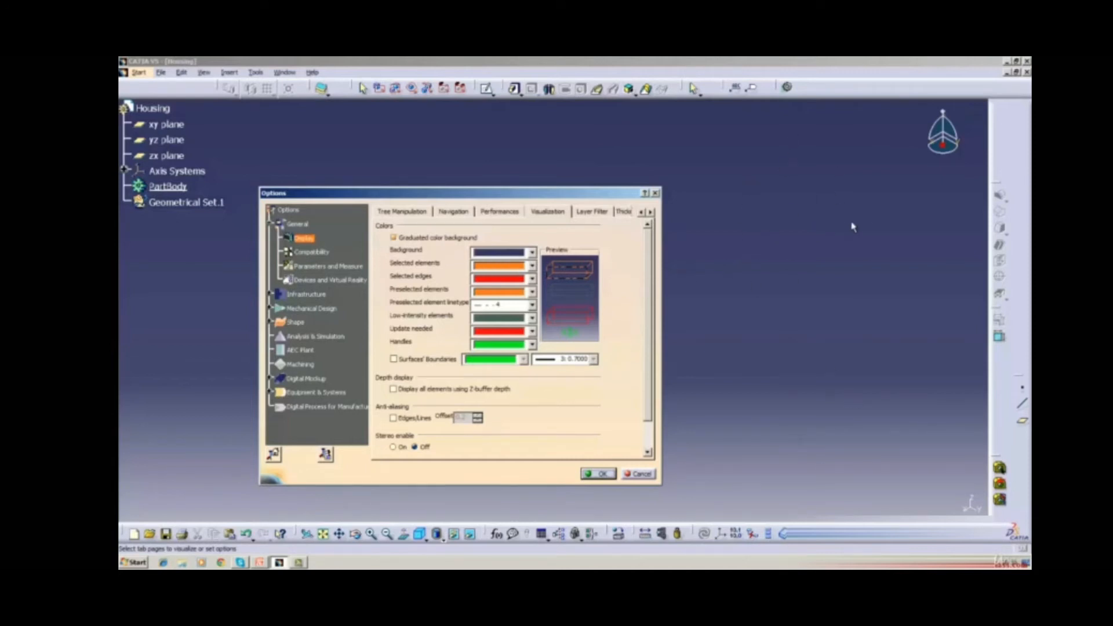
left_click(431, 238)
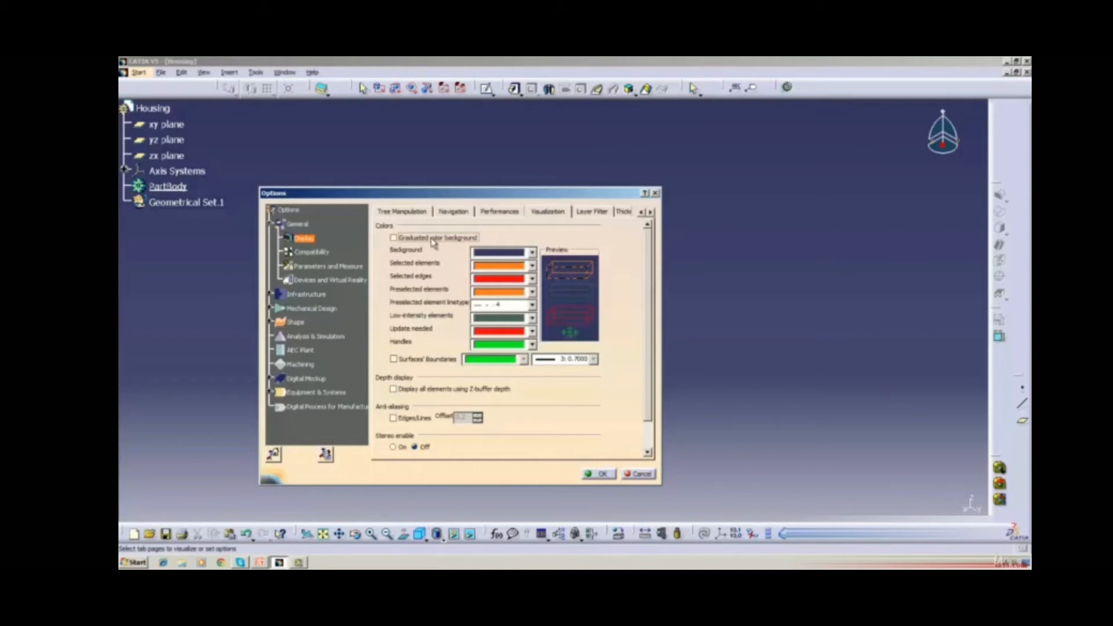
left_click(599, 475)
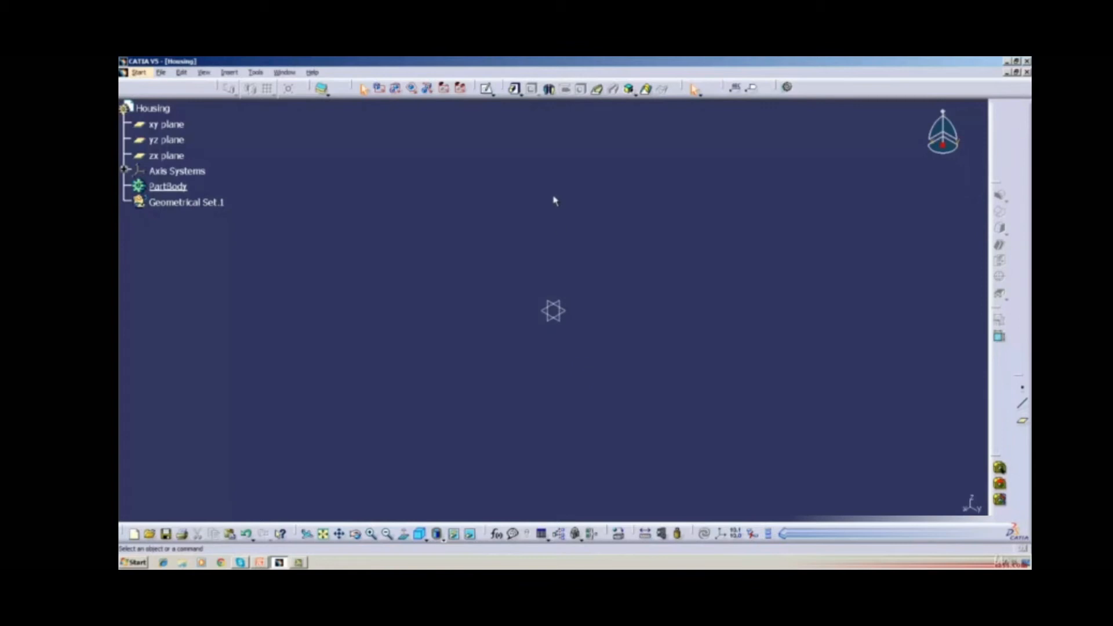
Set the background color to black in the visualization options and apply it
left_click(231, 73)
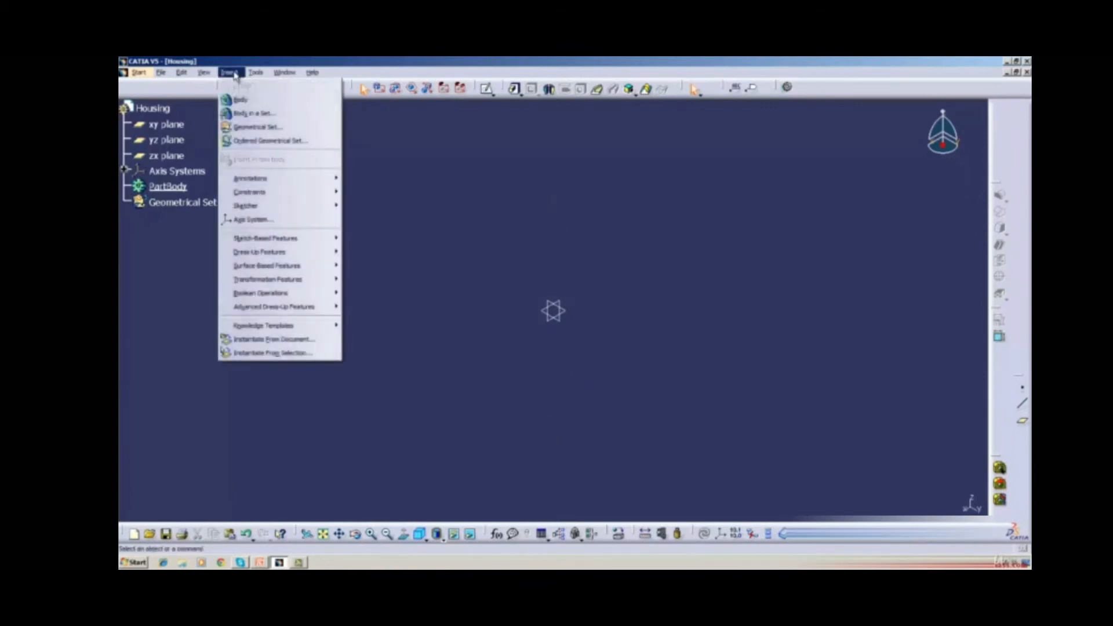
mouse_move(252, 74)
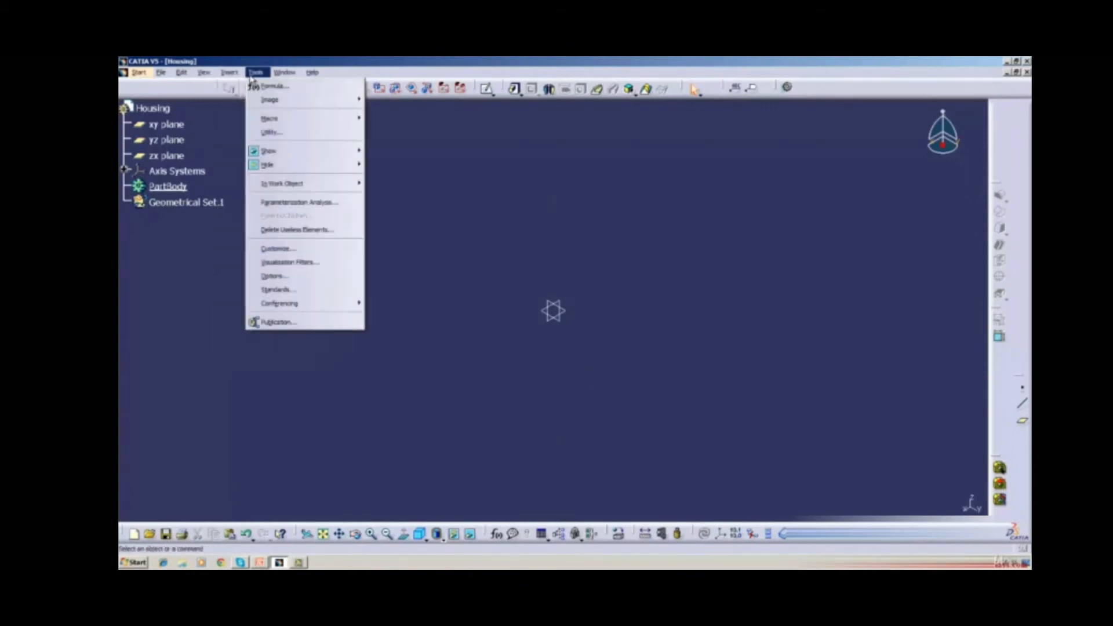
left_click(273, 276)
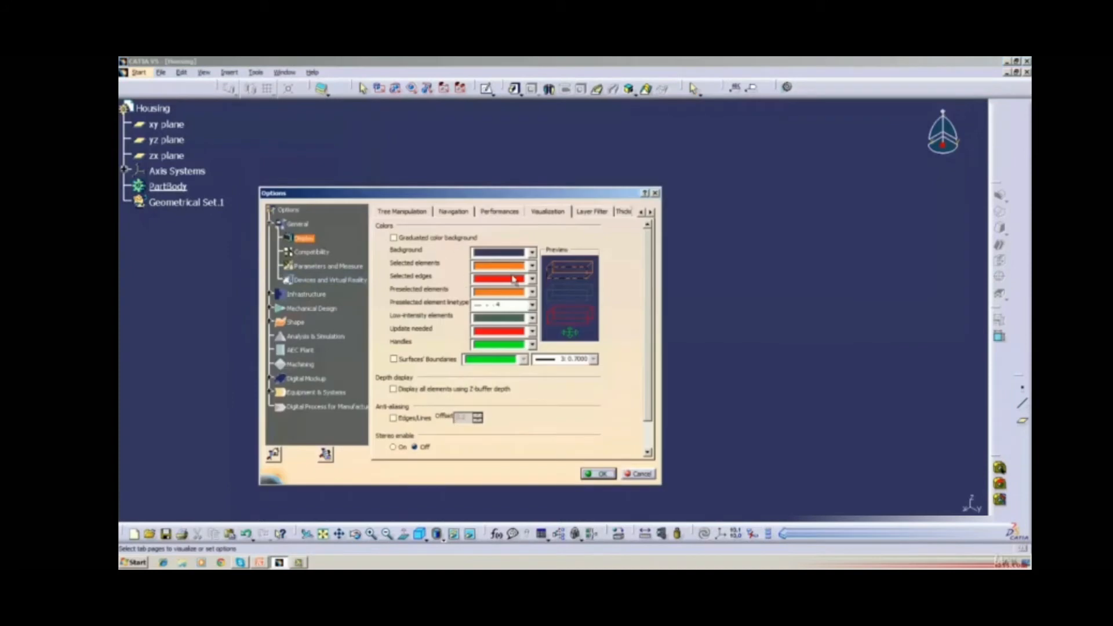
left_click(532, 253)
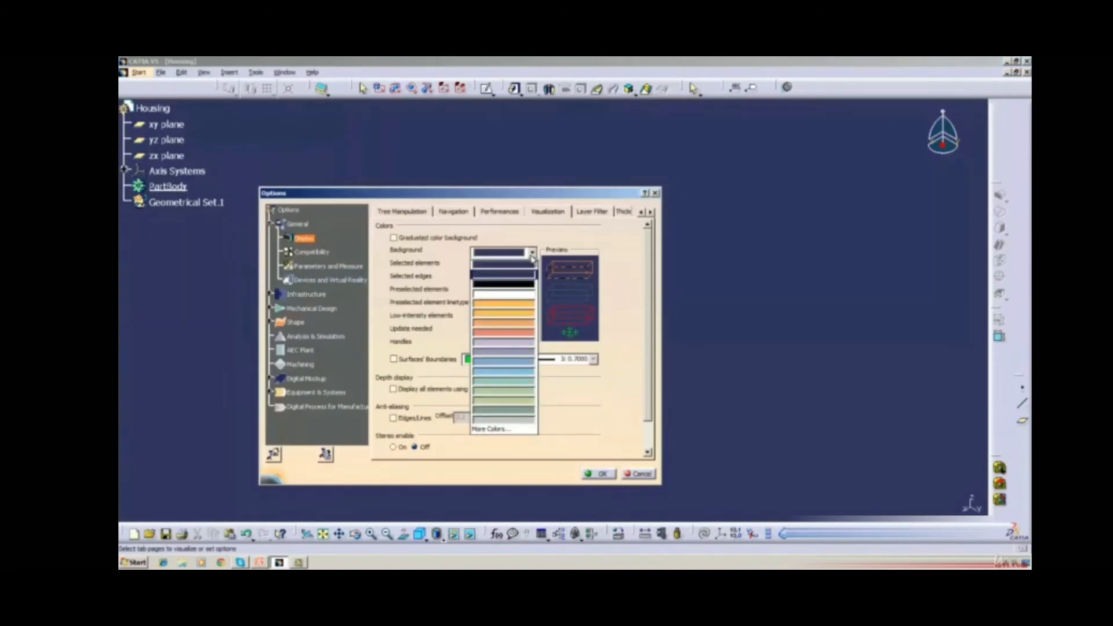
left_click(521, 284)
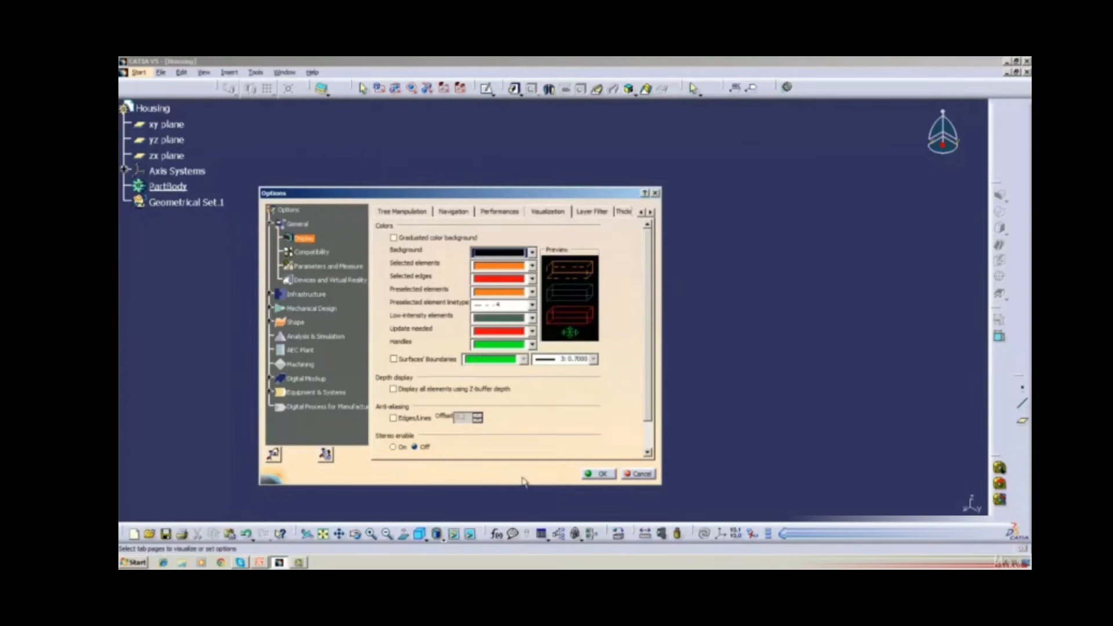
left_click(612, 477)
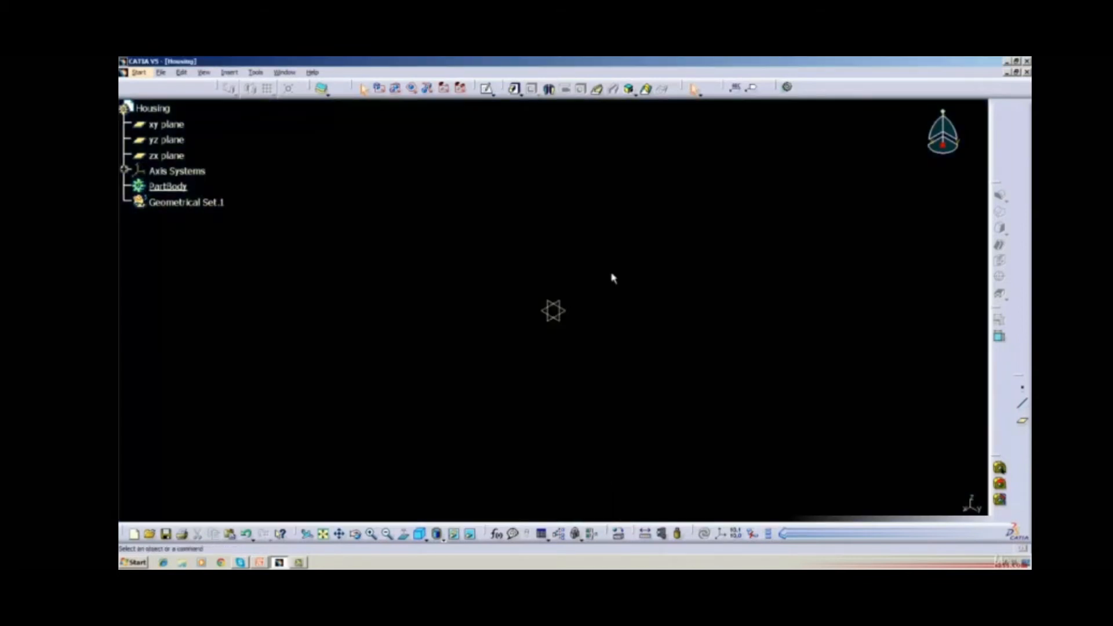
Enable the graduated color background for the black background and apply it
left_click(236, 74)
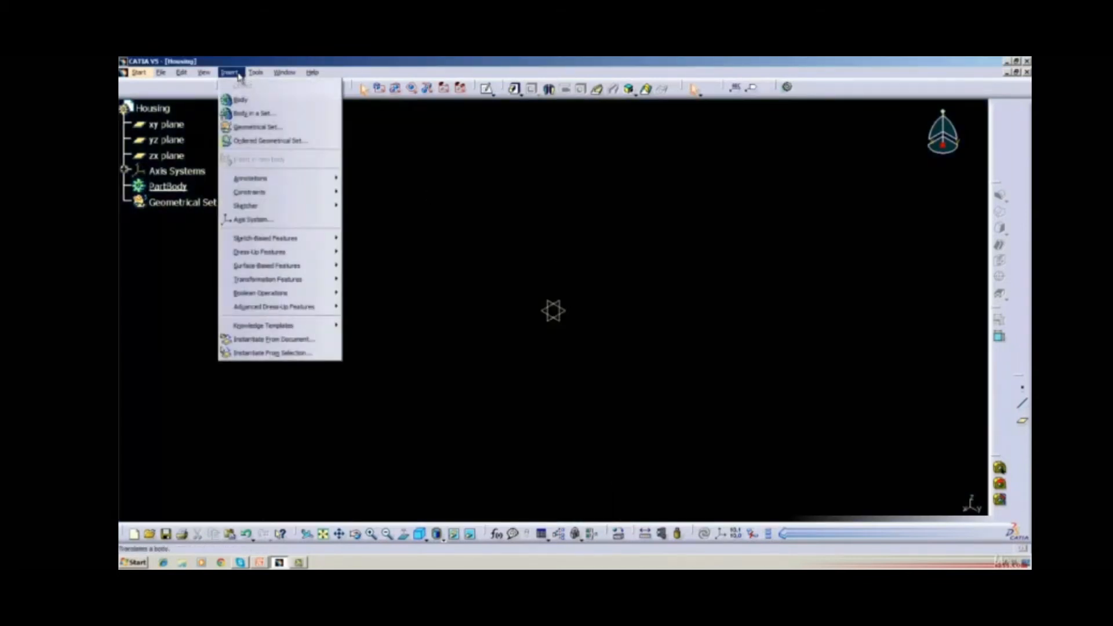
mouse_move(256, 72)
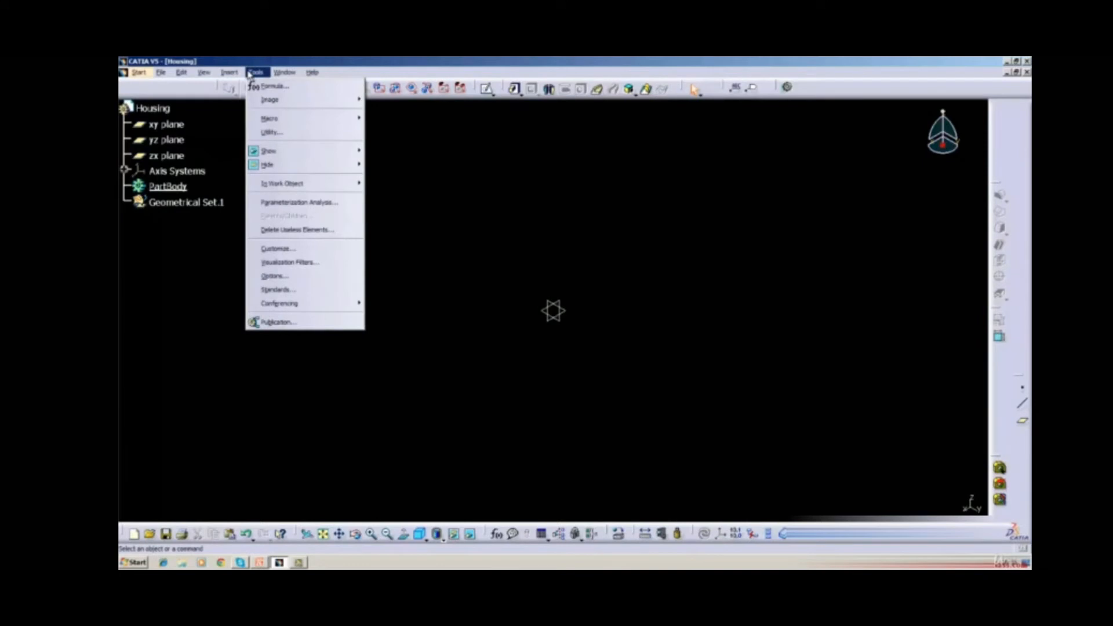
left_click(266, 277)
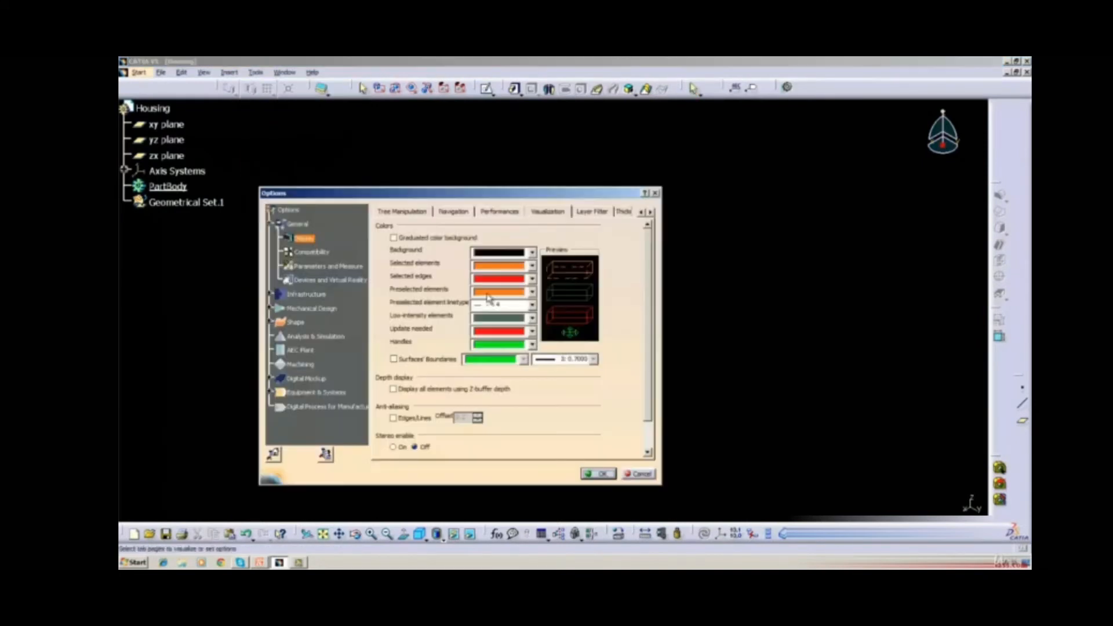
left_click(396, 237)
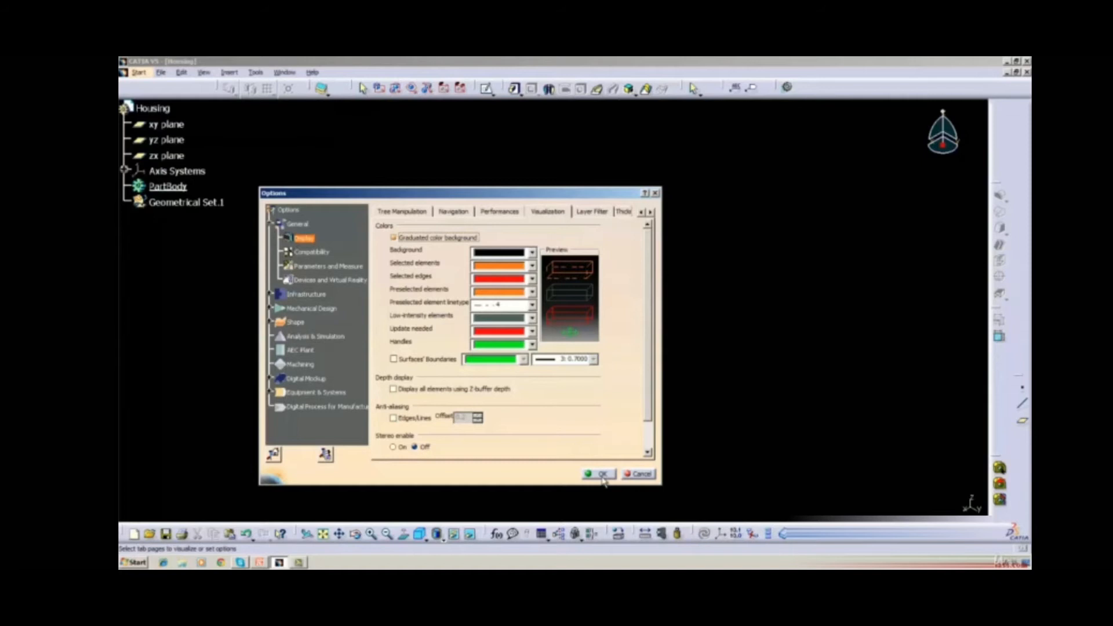
left_click(601, 475)
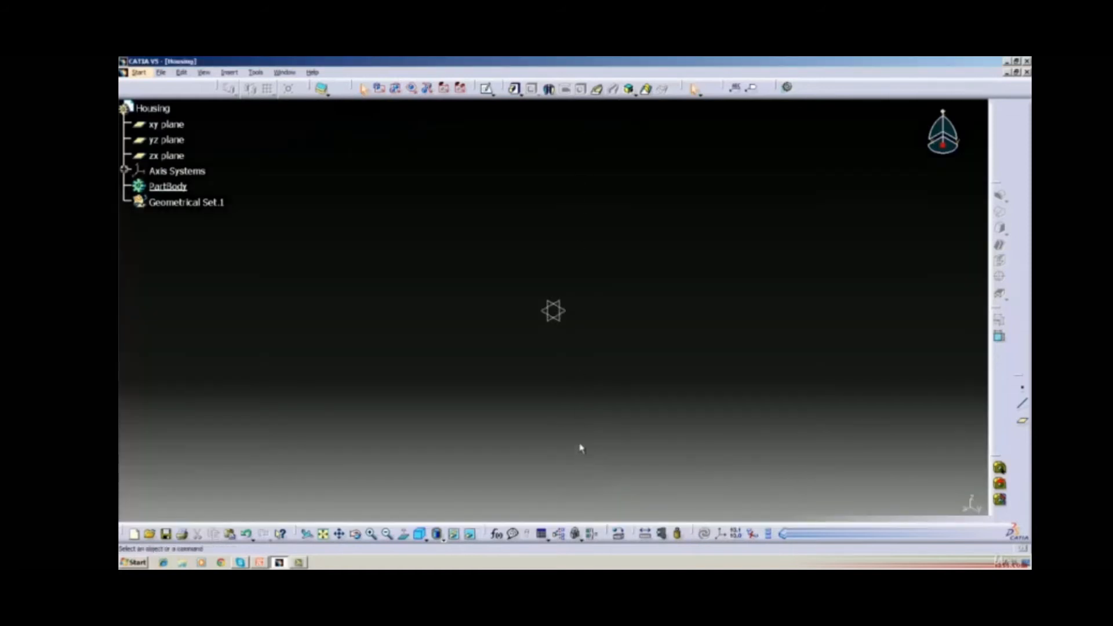
Disable the graduated color background, set the background color to light purple in the visualization options, and apply the changes
left_click(229, 72)
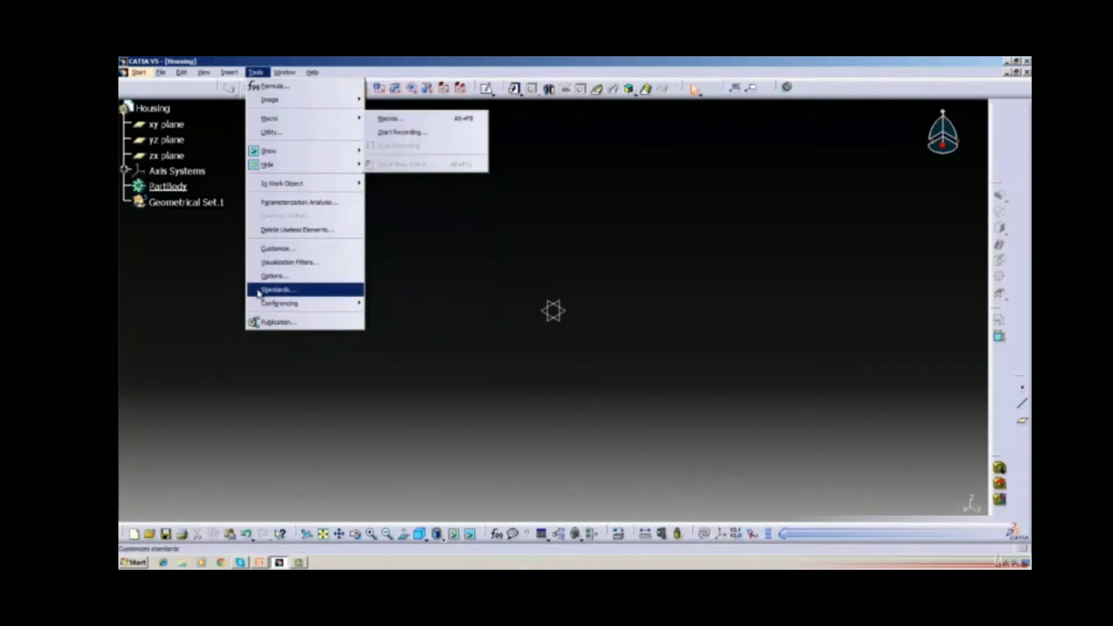
left_click(265, 276)
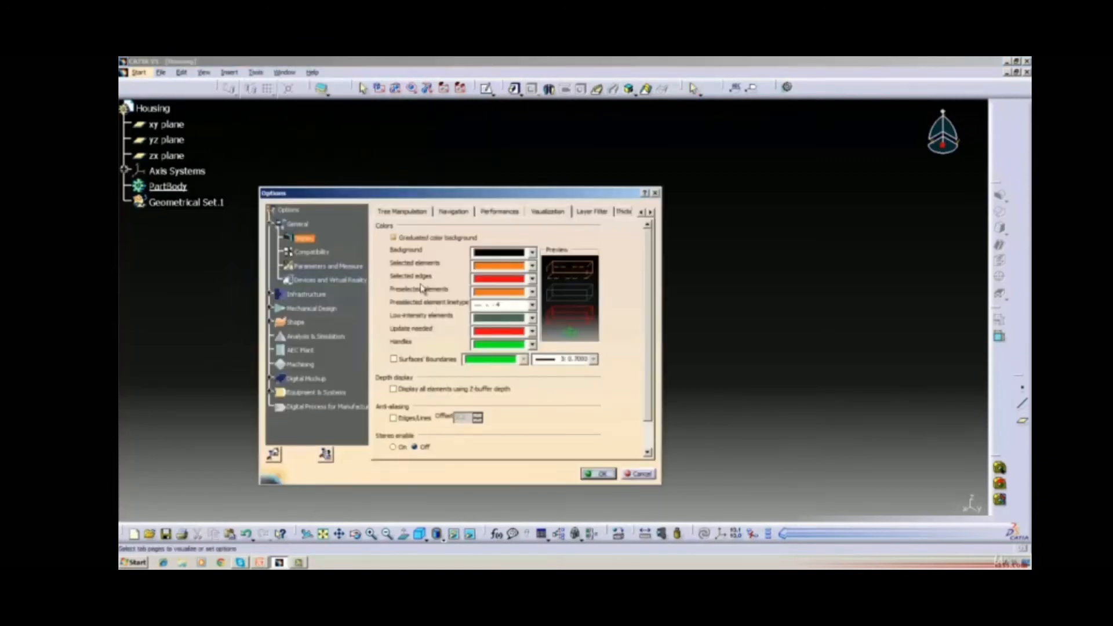
left_click(402, 242)
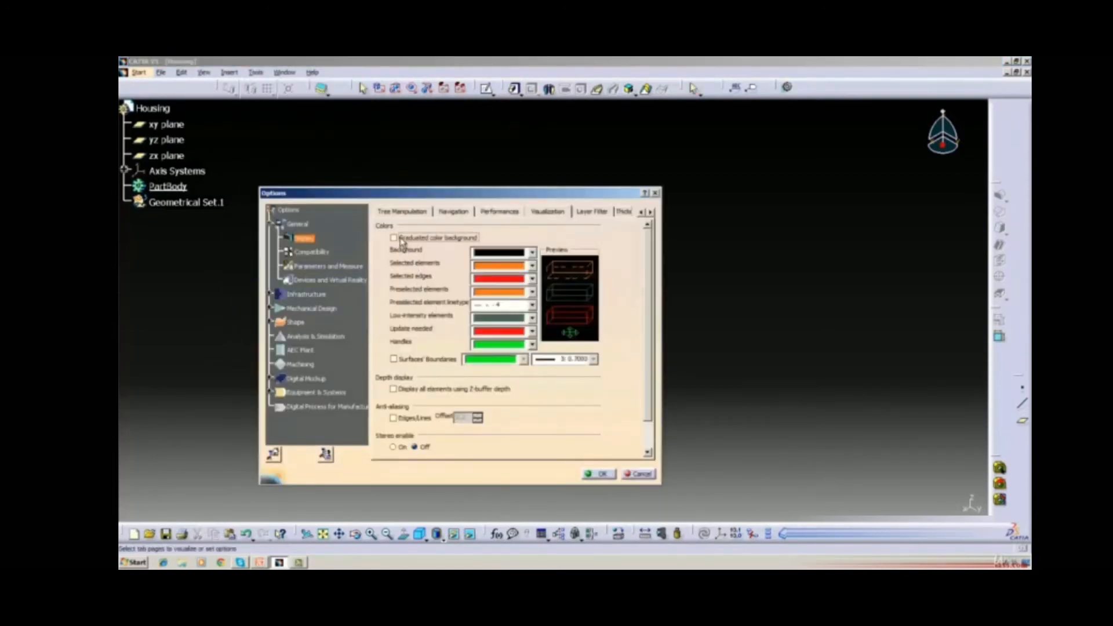
left_click(532, 253)
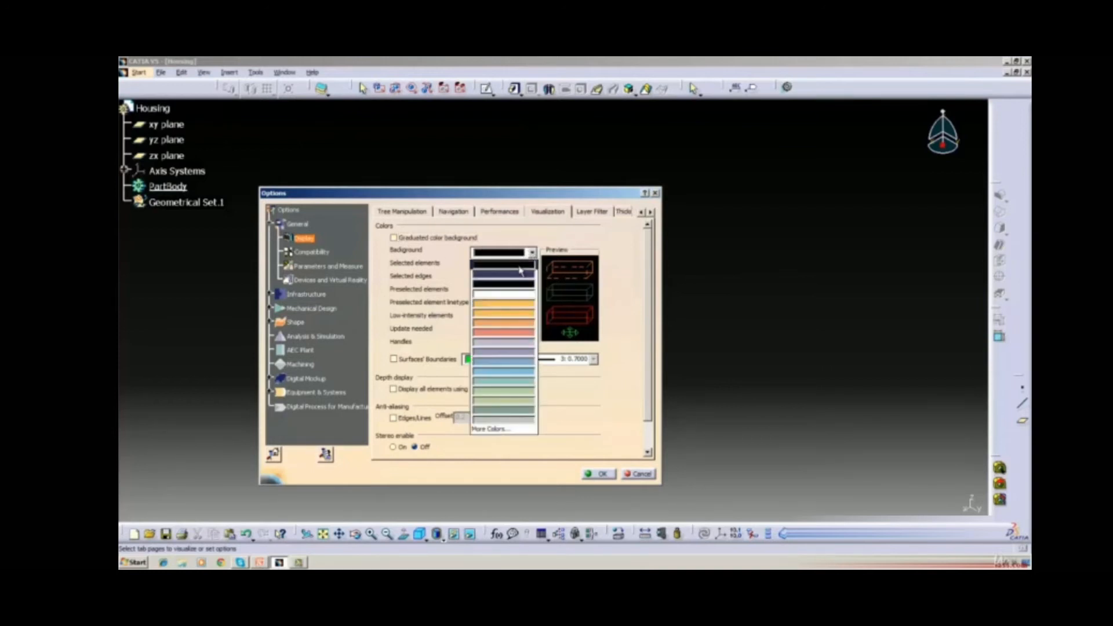
left_click(519, 272)
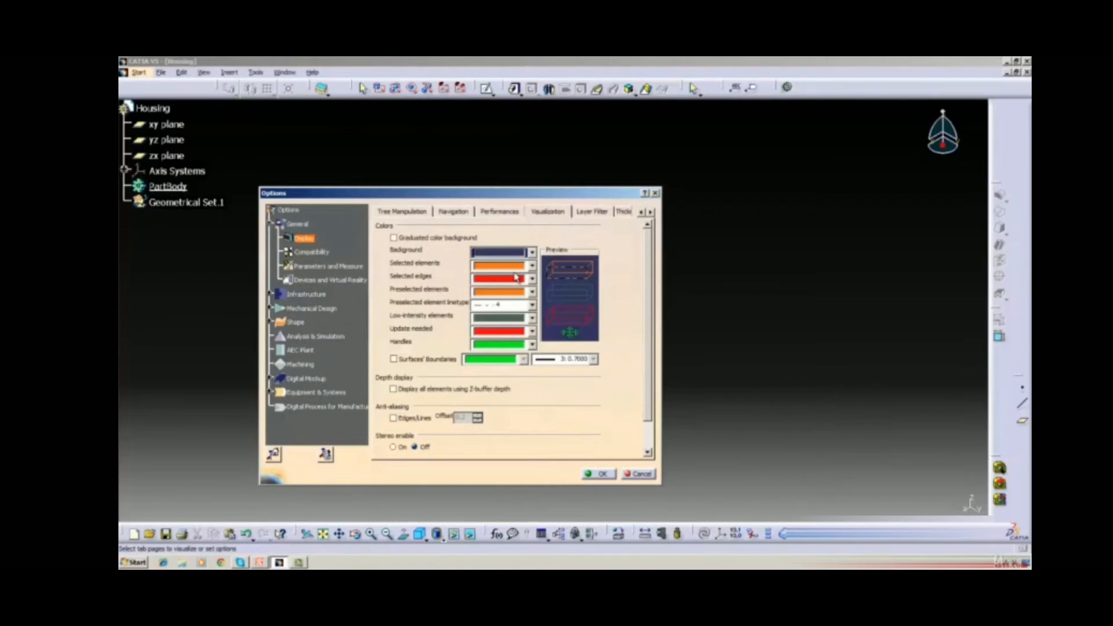
left_click(531, 255)
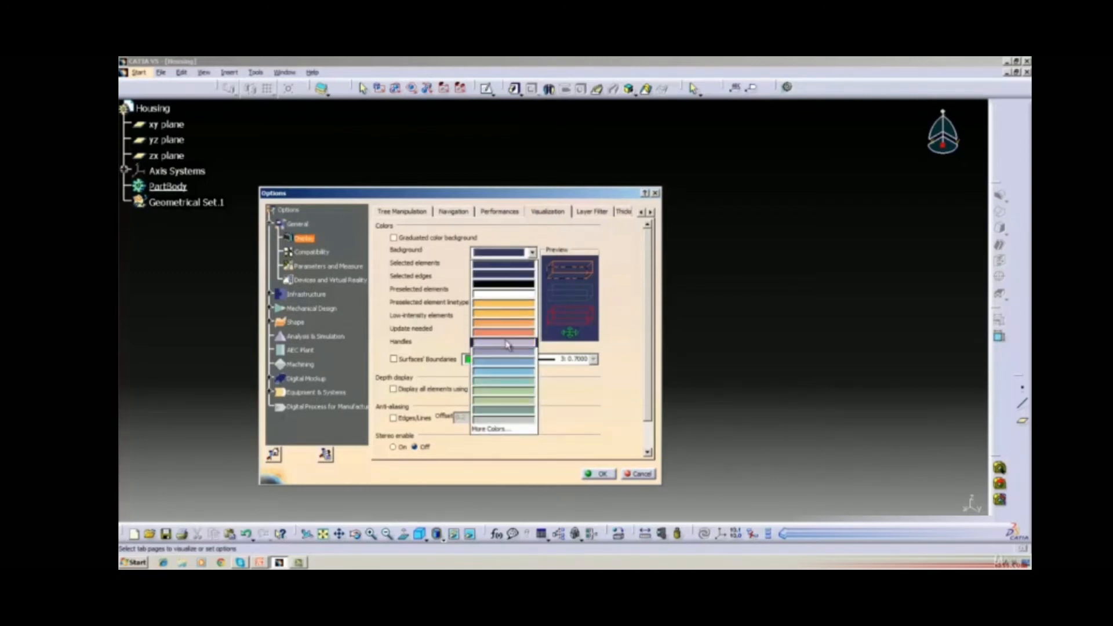
left_click(505, 344)
left_click(598, 474)
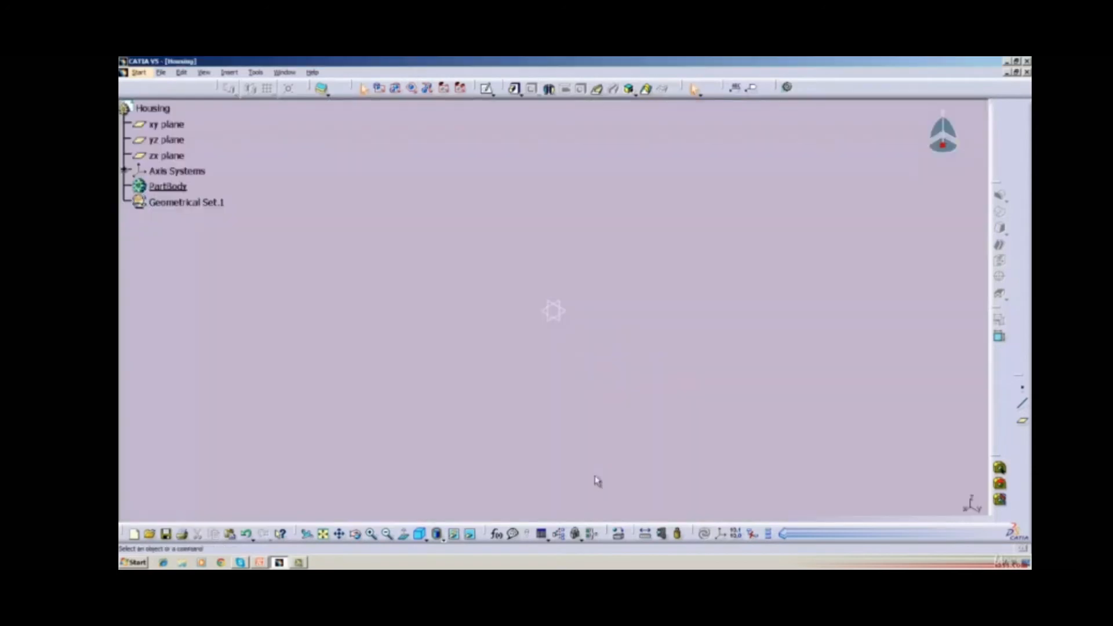
Set the background color to dark blue in the Display visualization options and apply it
left_click(255, 73)
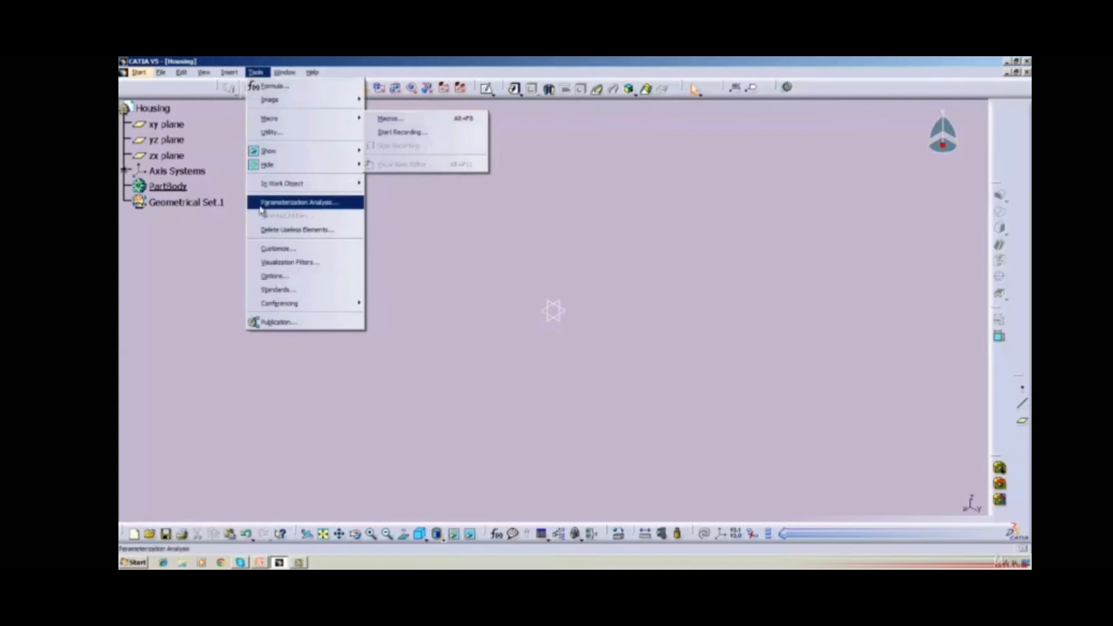
left_click(264, 277)
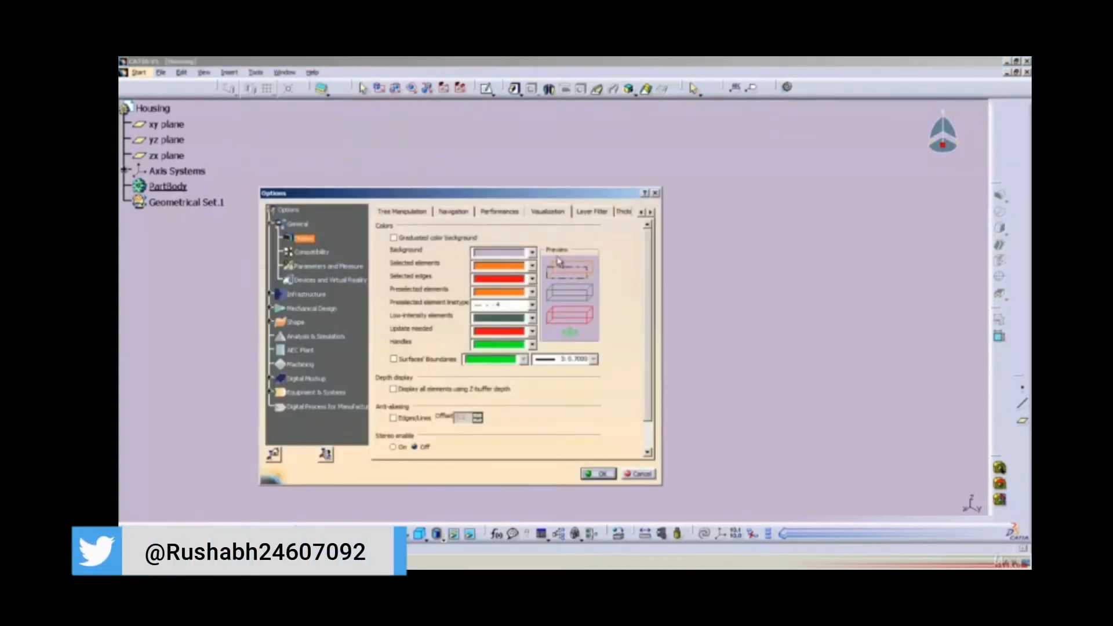
left_click(532, 253)
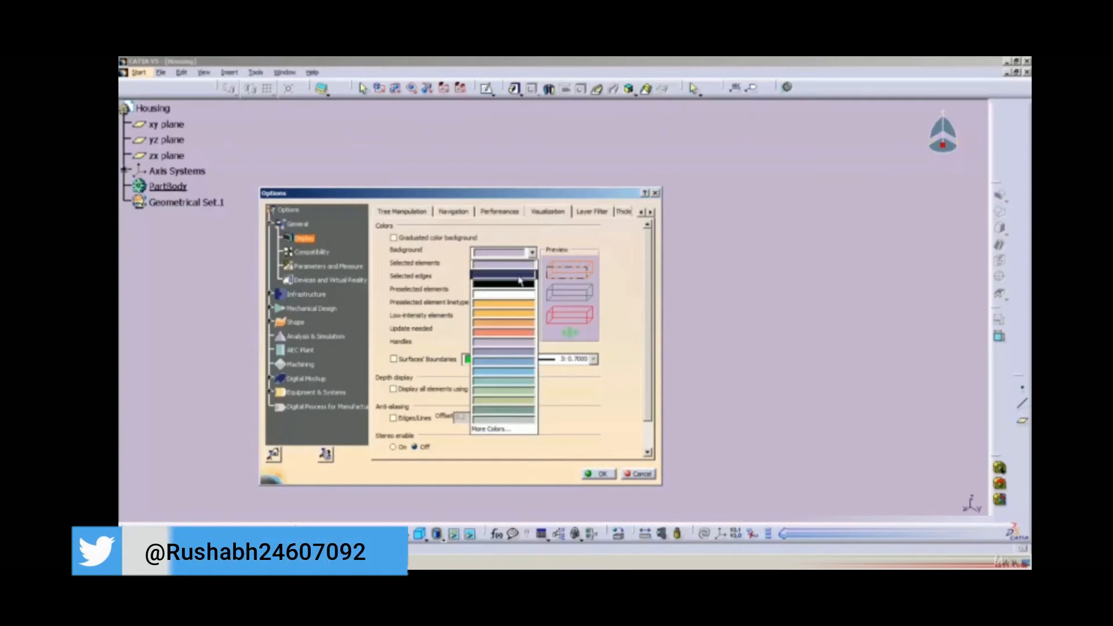
left_click(519, 280)
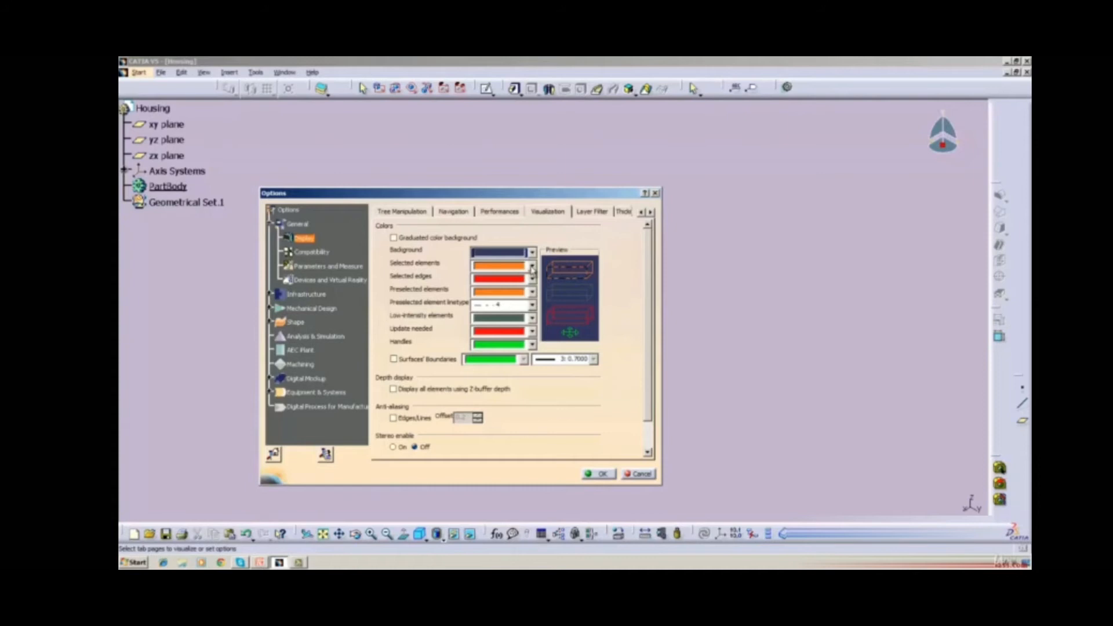
left_click(614, 473)
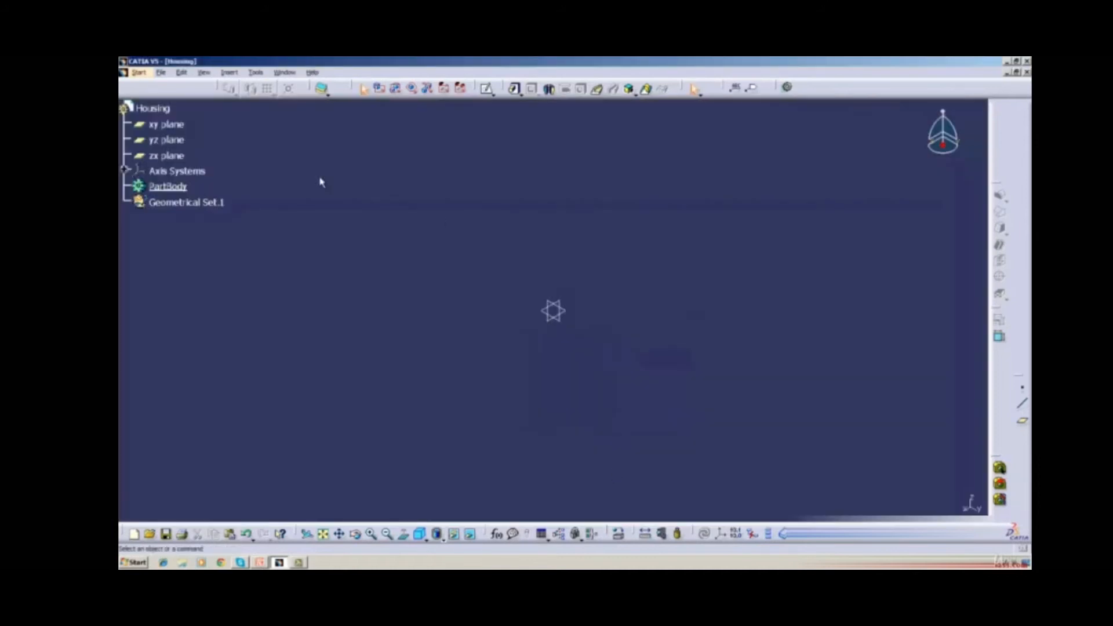
Reopen the Display visualization options and set the Selected elements color to white
left_click(256, 72)
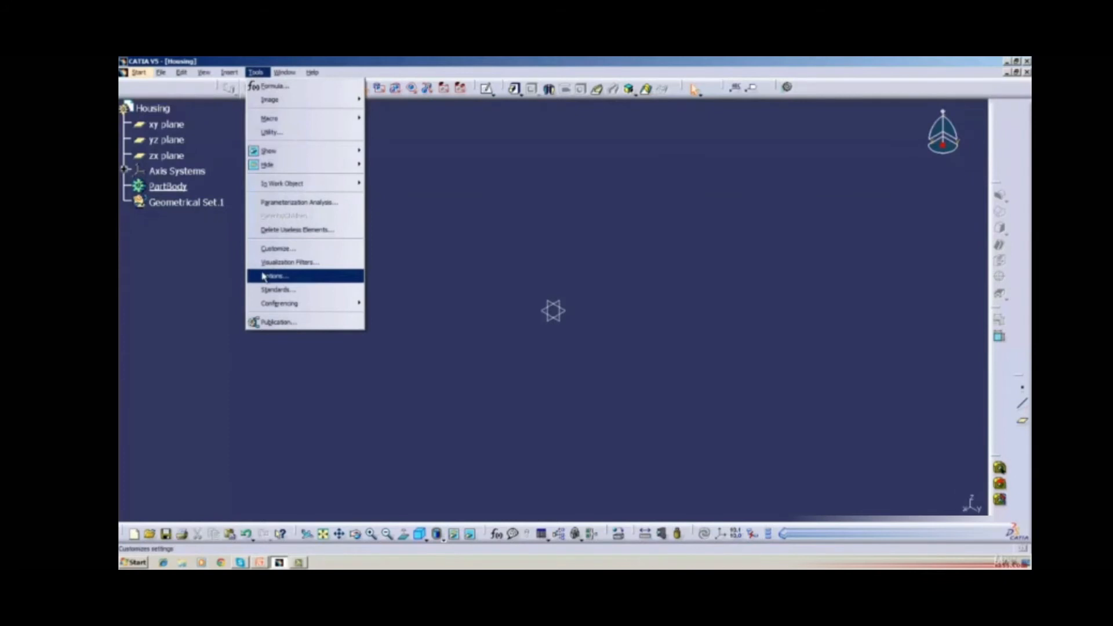
left_click(265, 276)
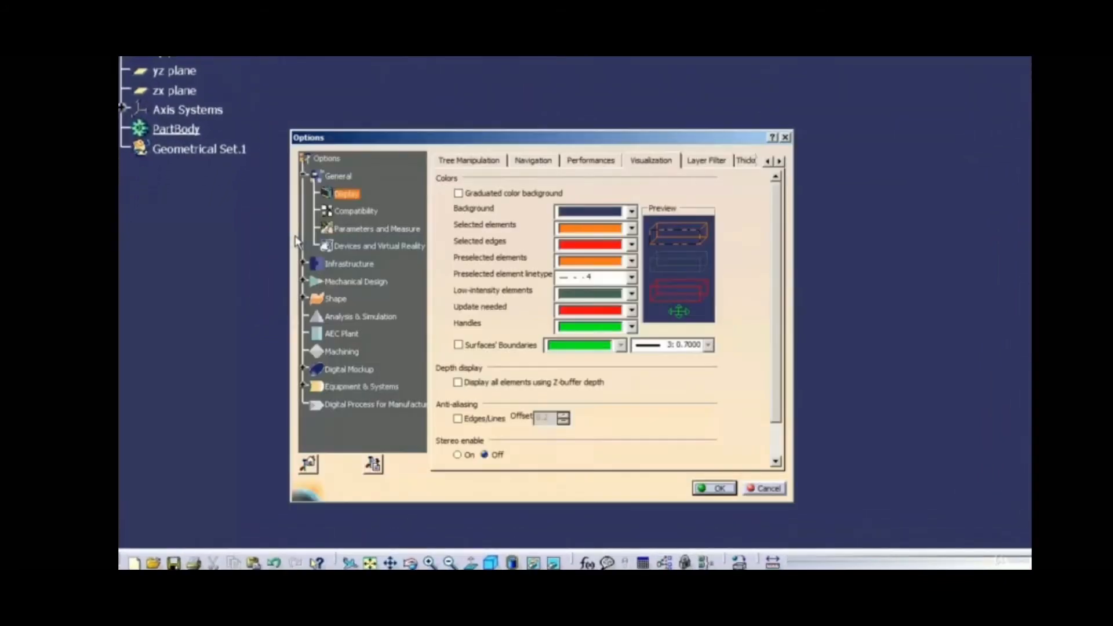
left_click(631, 228)
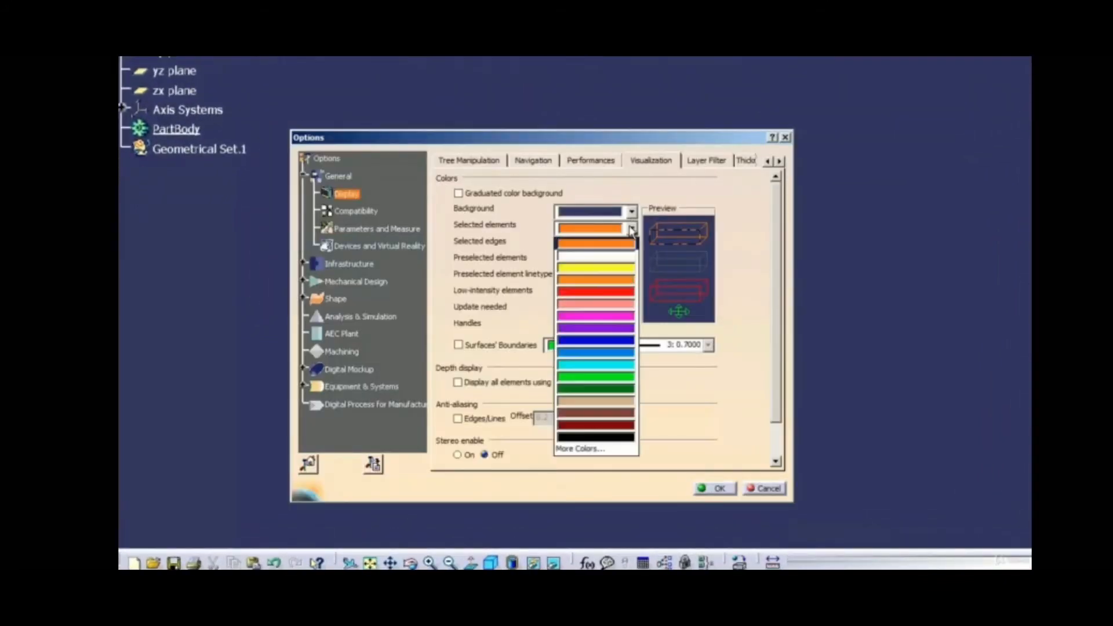
left_click(622, 256)
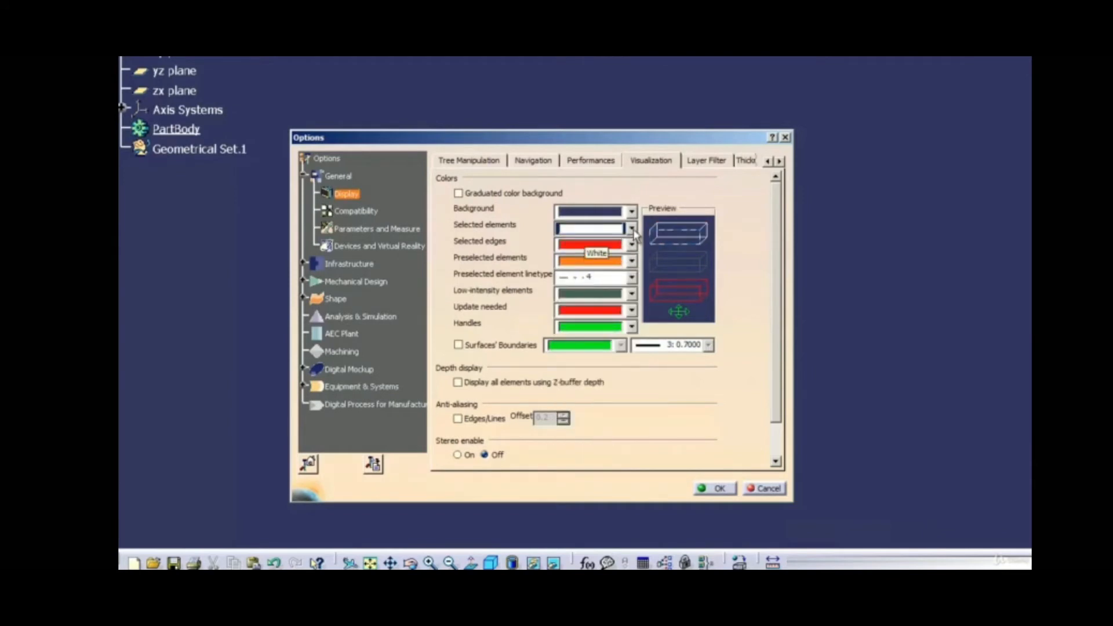
Set the Selected elements color to black
left_click(631, 229)
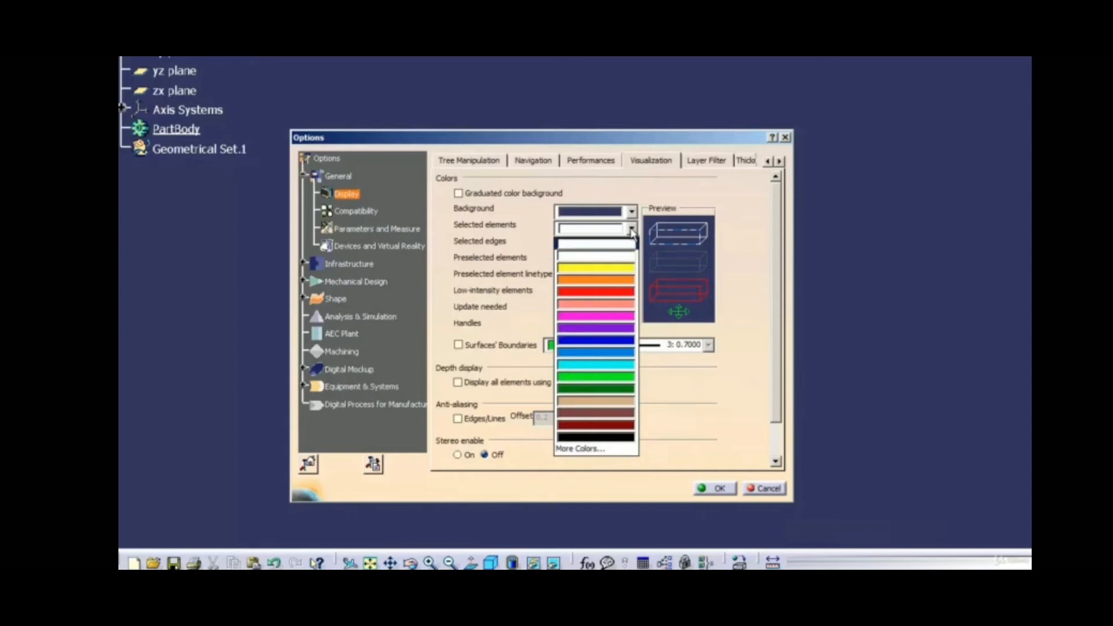
left_click(631, 229)
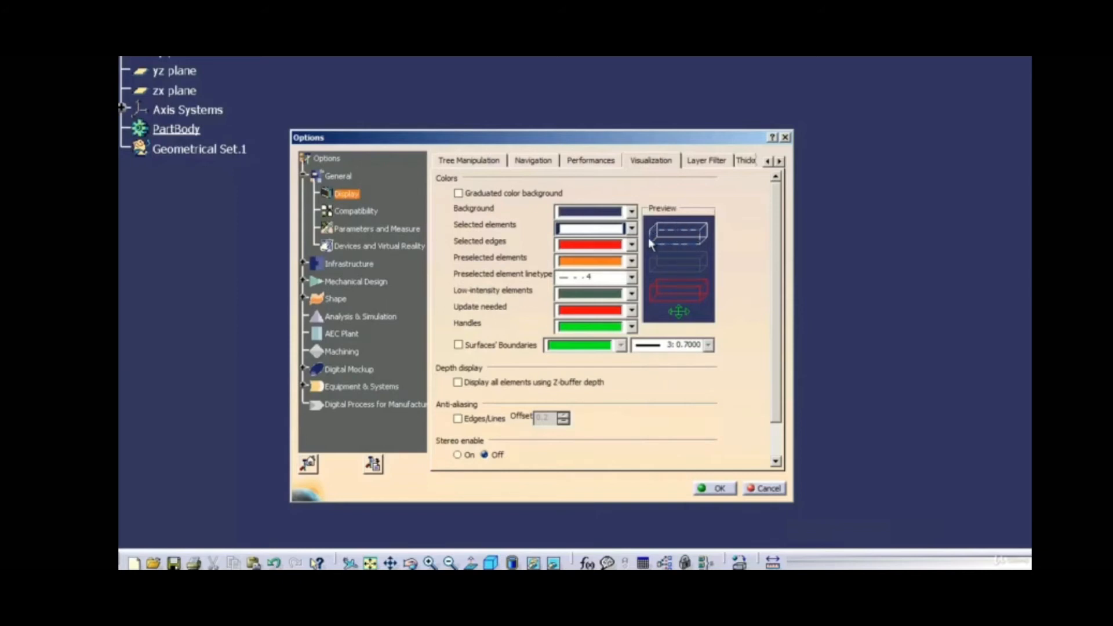
left_click(632, 230)
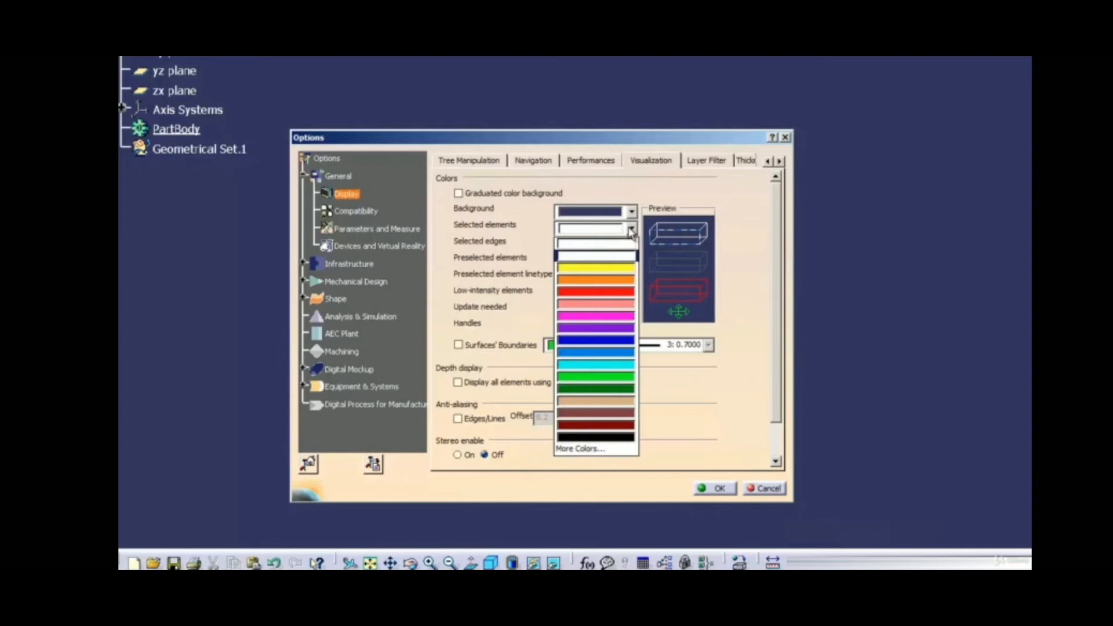
left_click(614, 438)
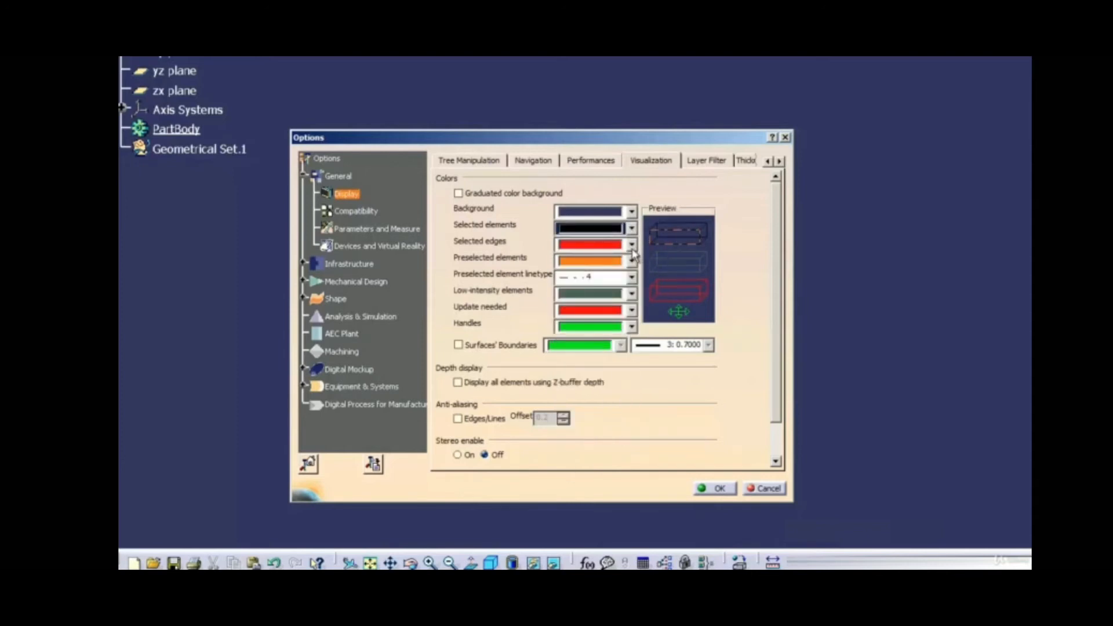
Set the Selected elements color to orange in the visualization options
left_click(632, 232)
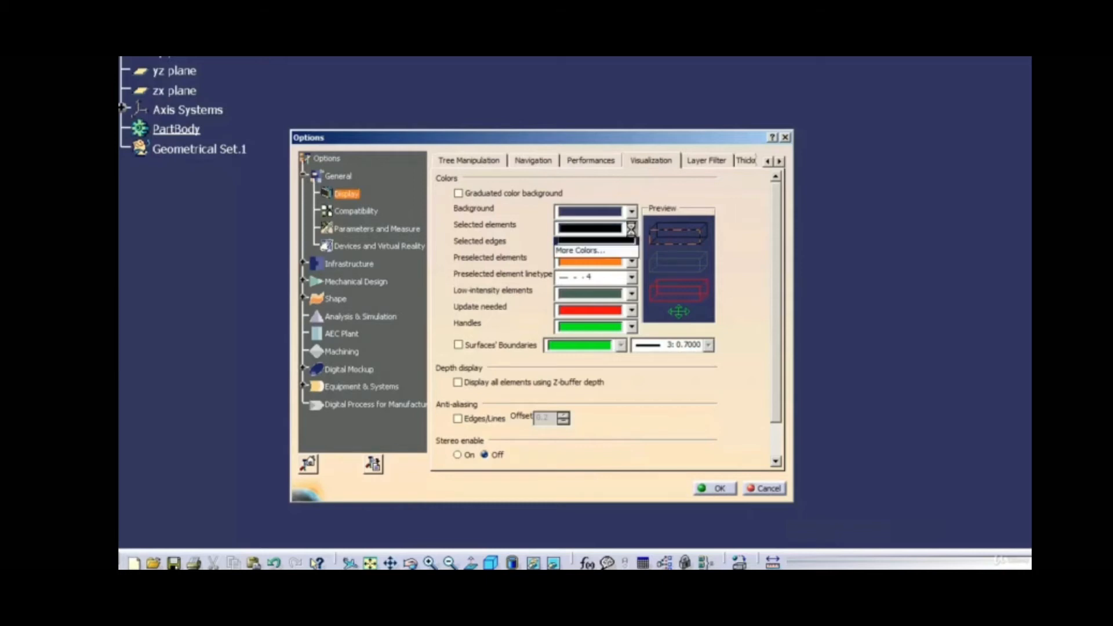
left_click(632, 232)
left_click(632, 232)
left_click(633, 231)
left_click(632, 231)
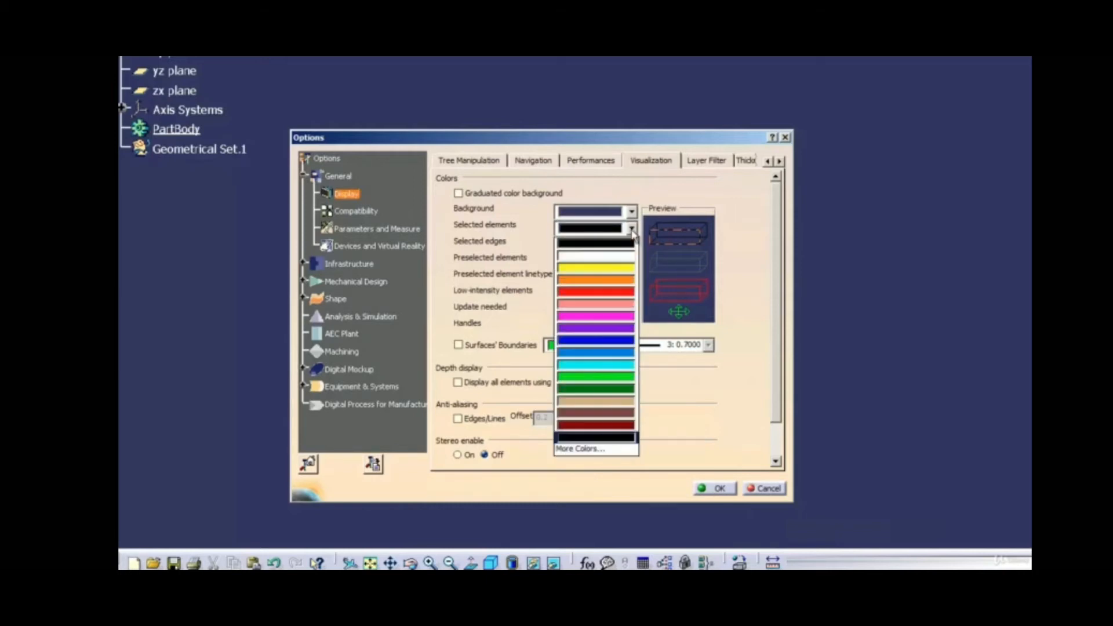
left_click(601, 280)
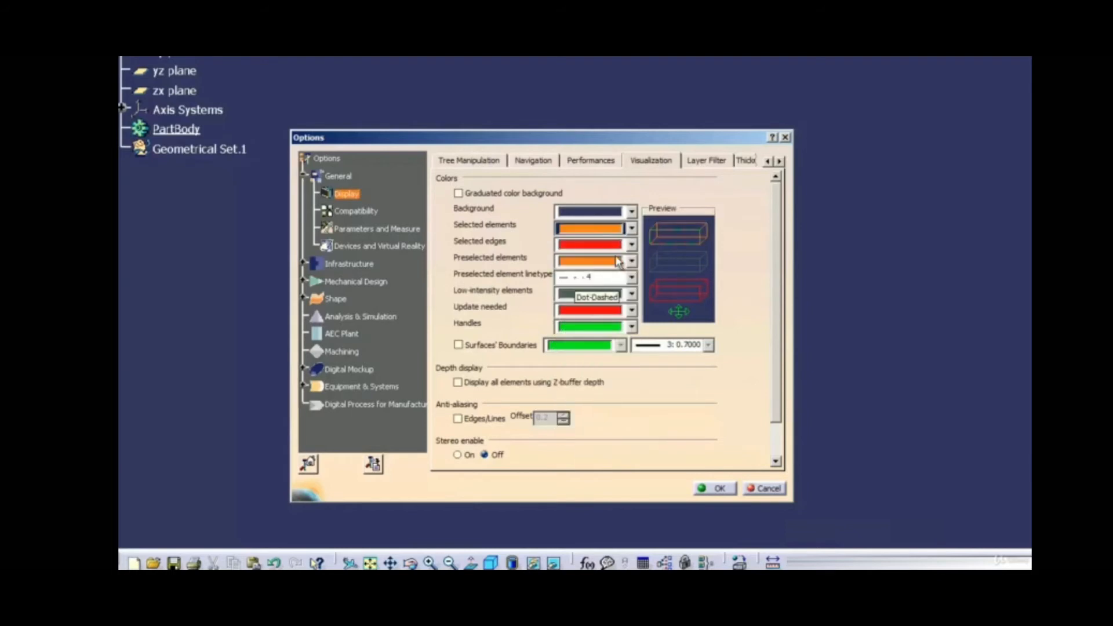
left_click(632, 230)
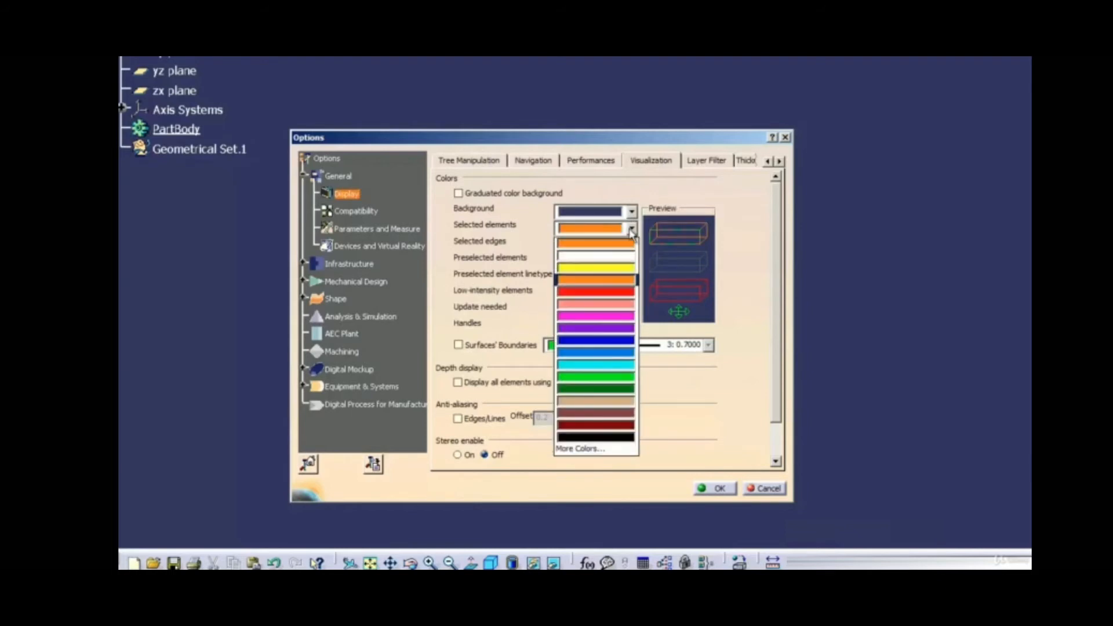
left_click(632, 231)
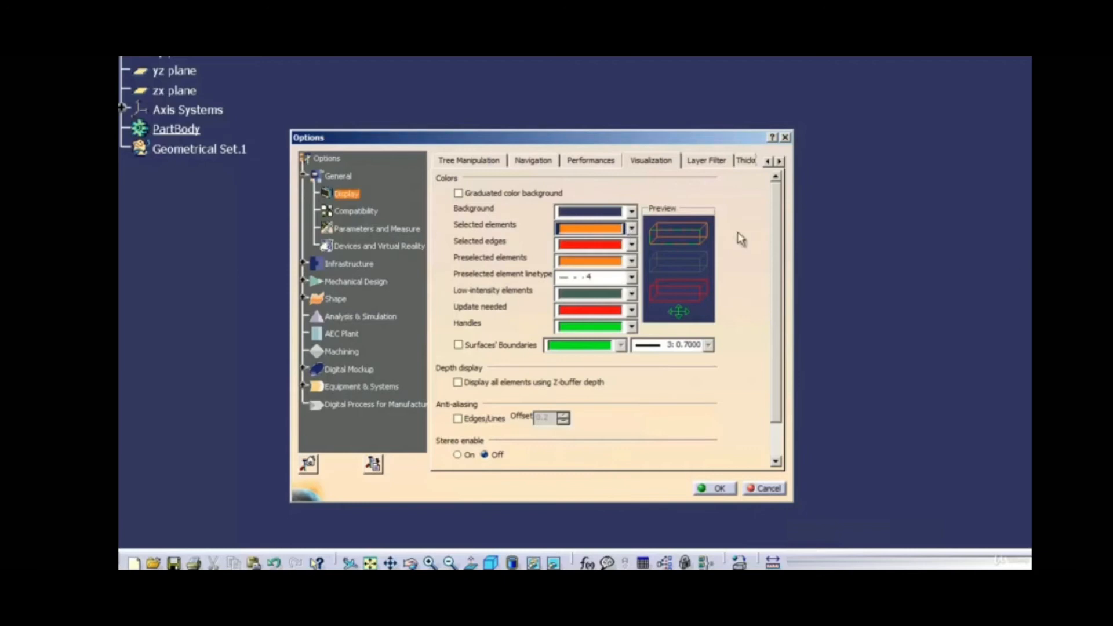
left_click(632, 245)
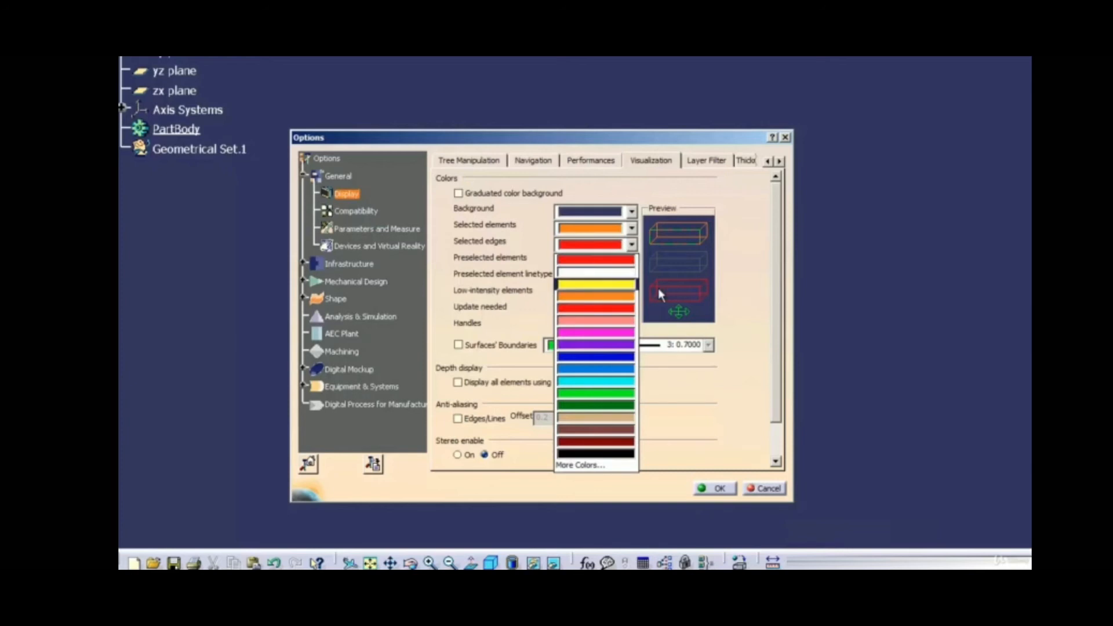
left_click(860, 270)
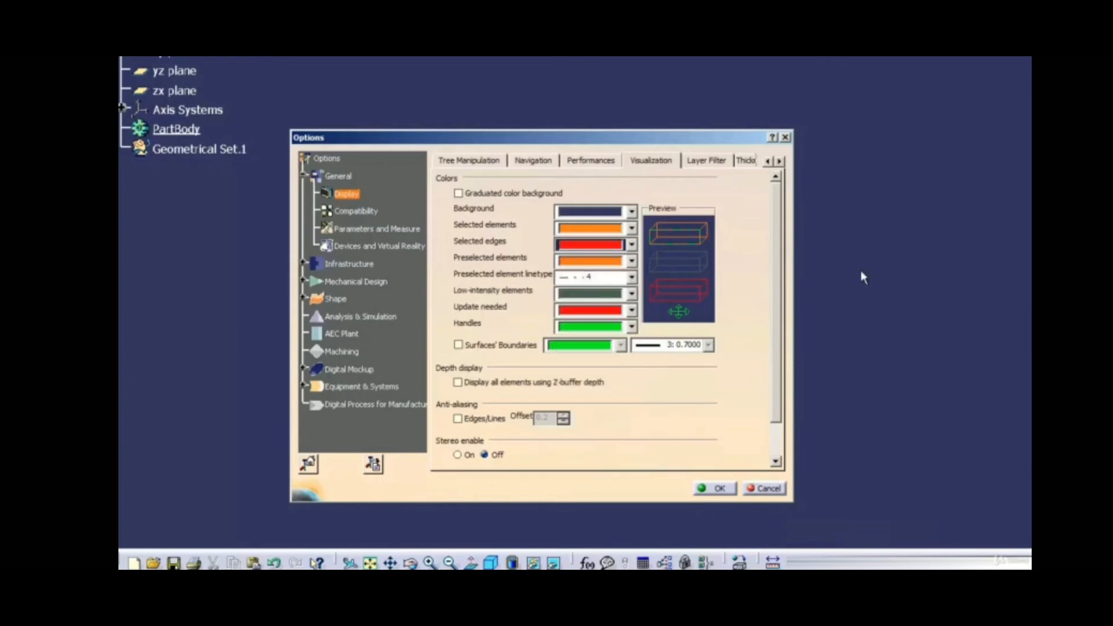
Set the preselected element linetype to solid line type 1 in the visualization options
left_click(632, 262)
left_click(632, 262)
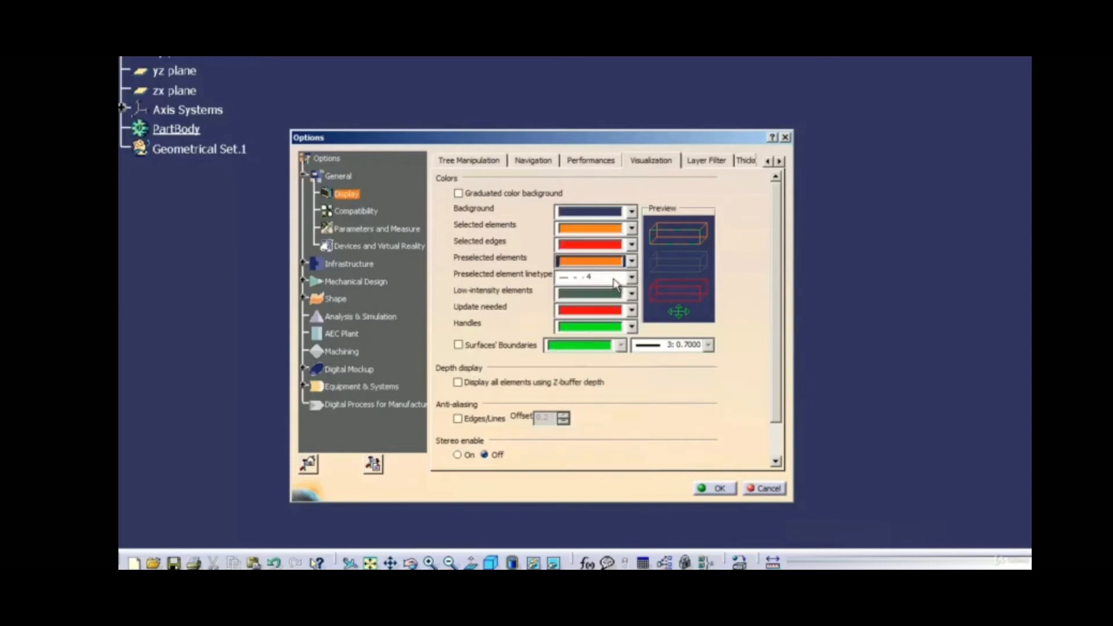
left_click(631, 277)
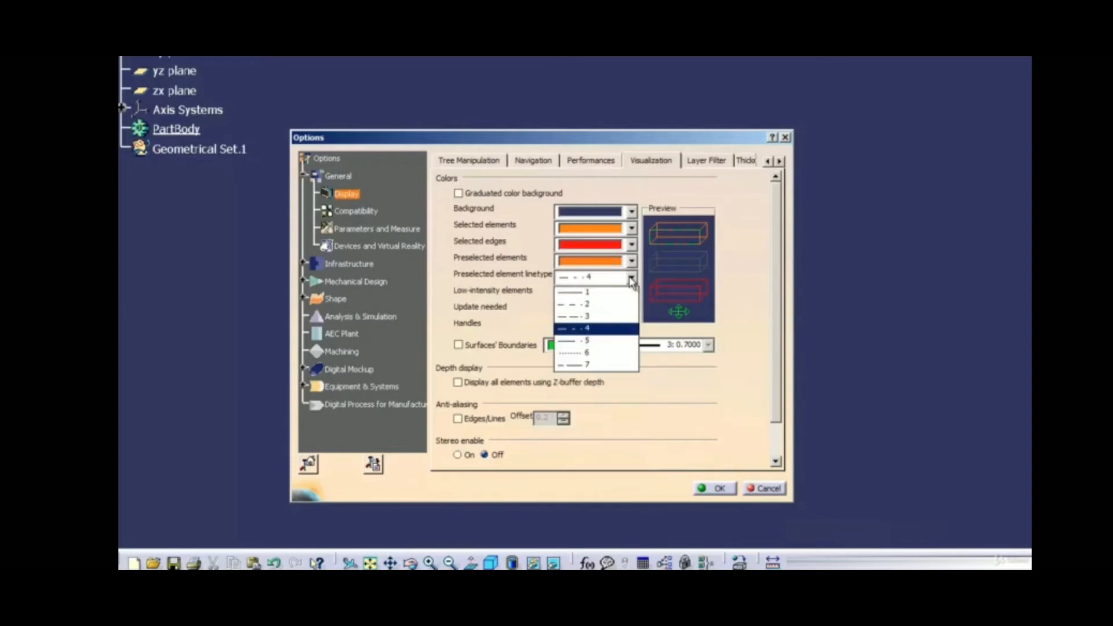
left_click(618, 292)
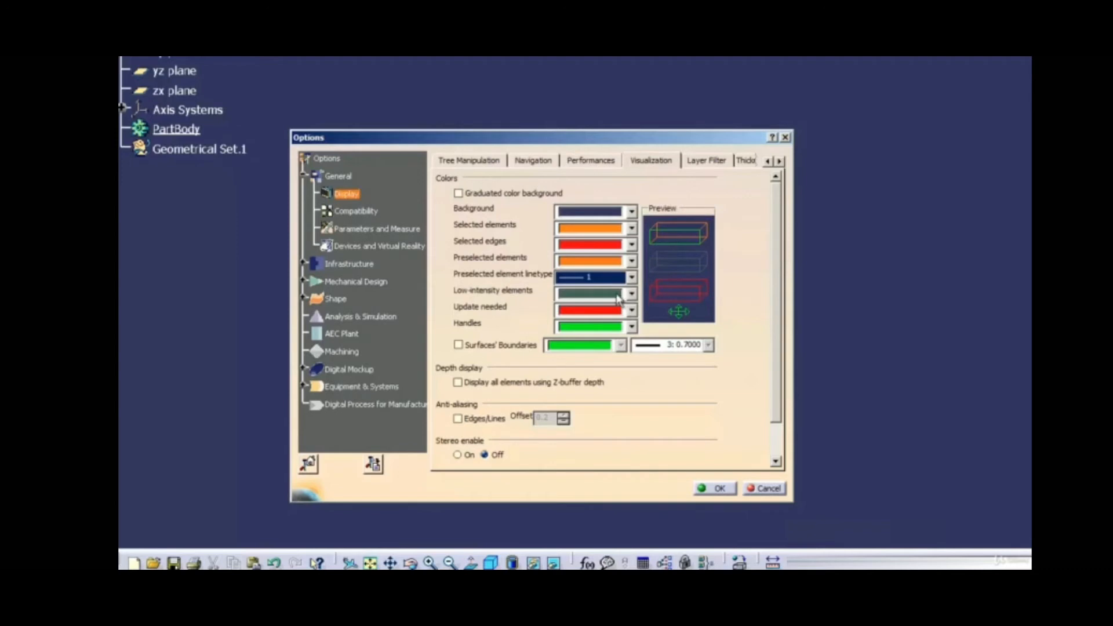
left_click(616, 294)
left_click(617, 295)
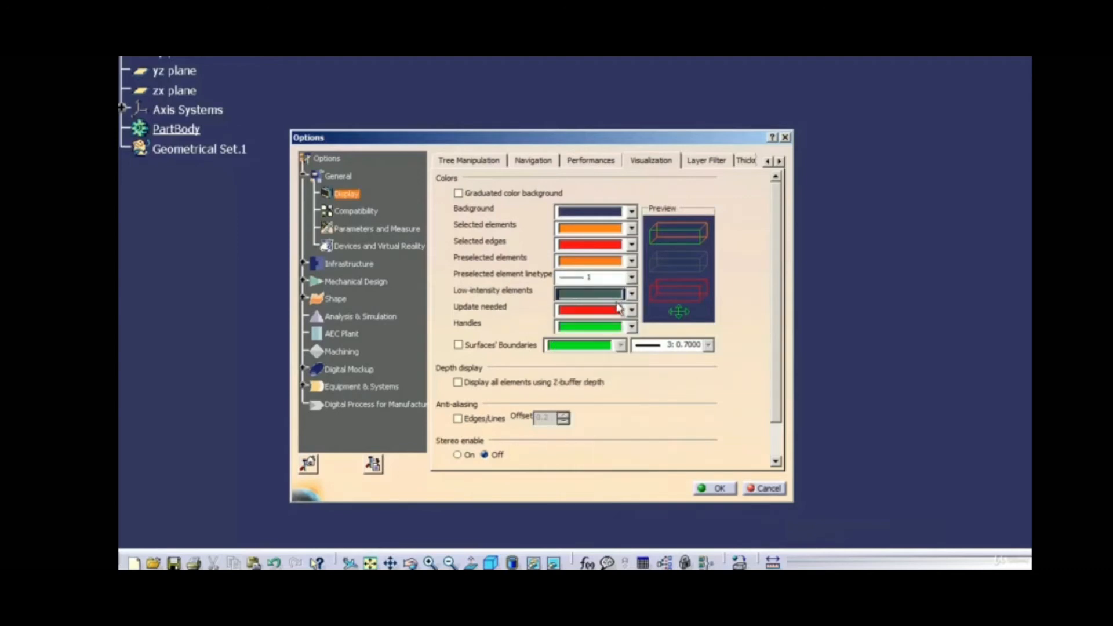
left_click(631, 311)
left_click(631, 313)
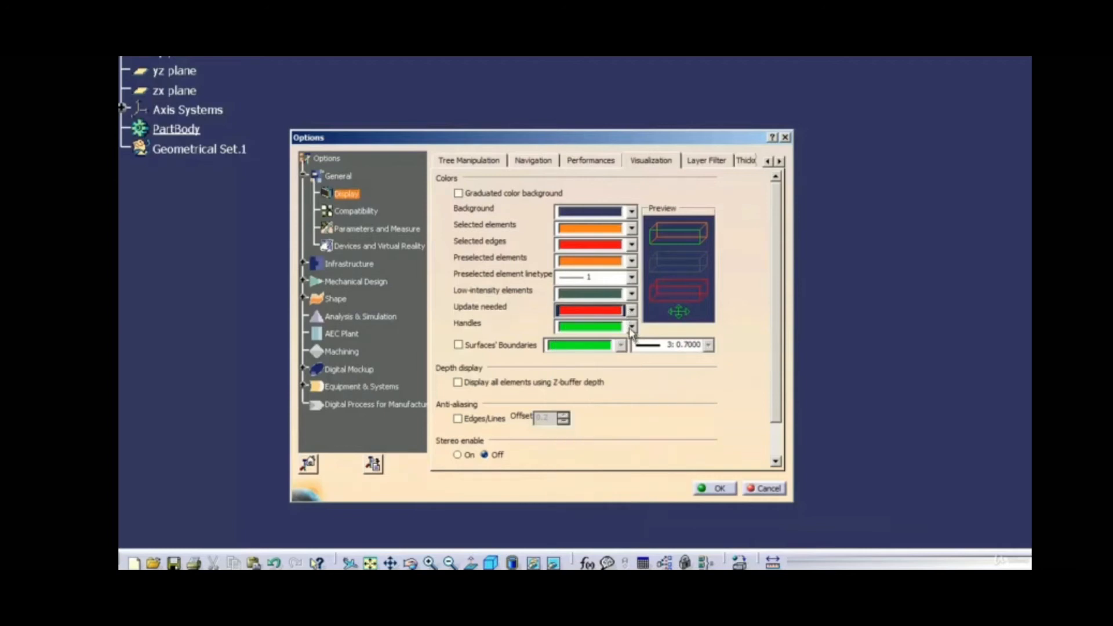
Set the Handles color to white in the visualization options
left_click(632, 327)
left_click(632, 328)
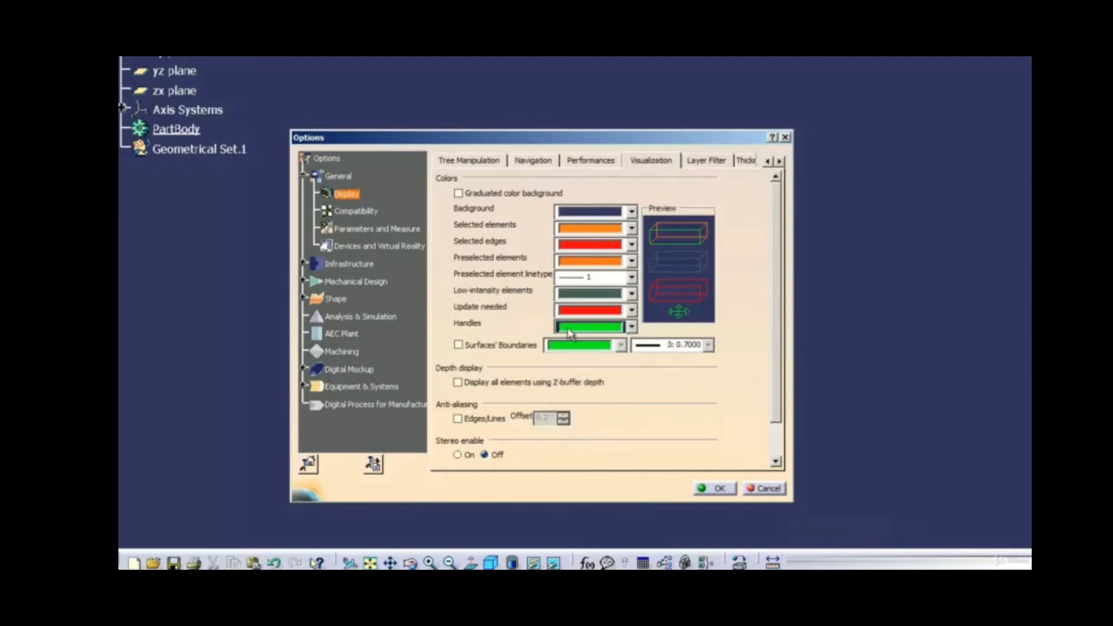
left_click(634, 328)
left_click(592, 355)
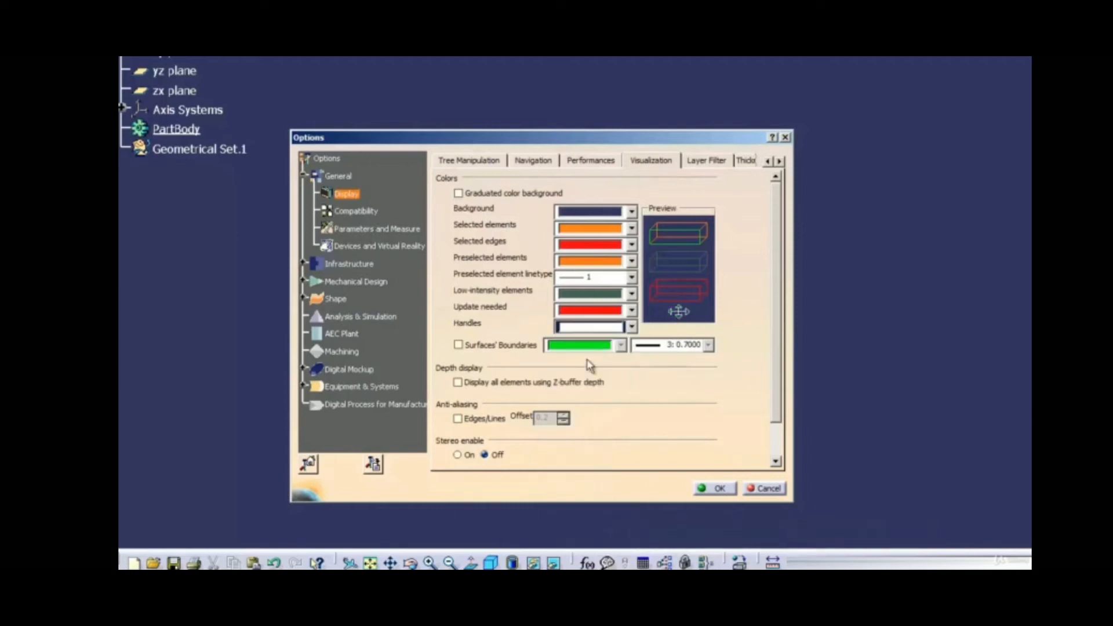
Set the Handles color to green and enable surfaces' boundaries with line thickness 1 (0.1300 mm)
left_click(631, 327)
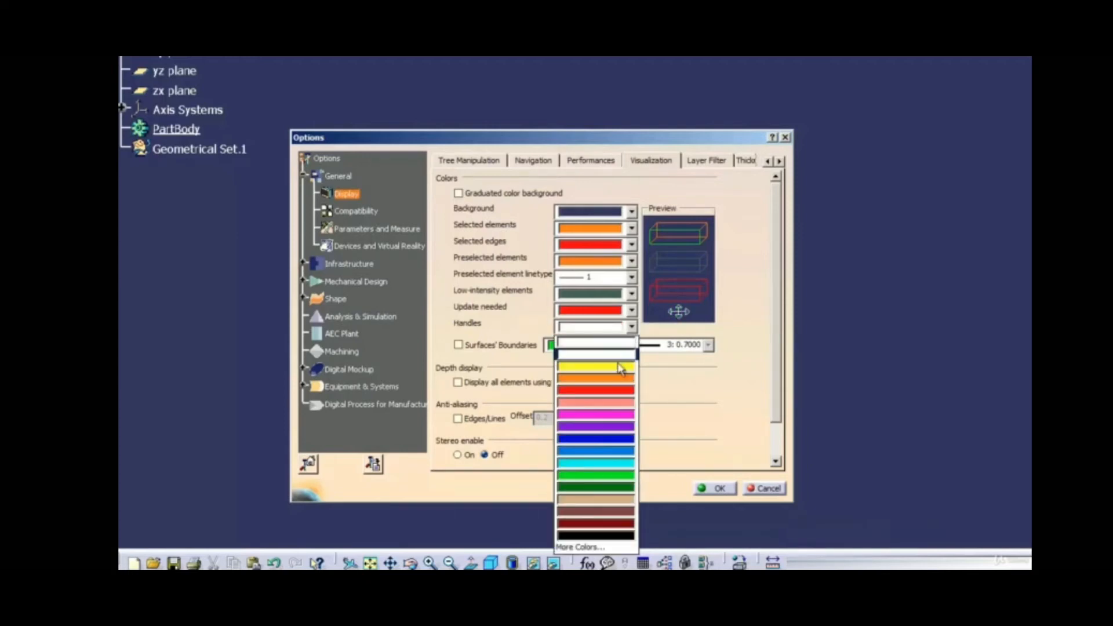
left_click(597, 477)
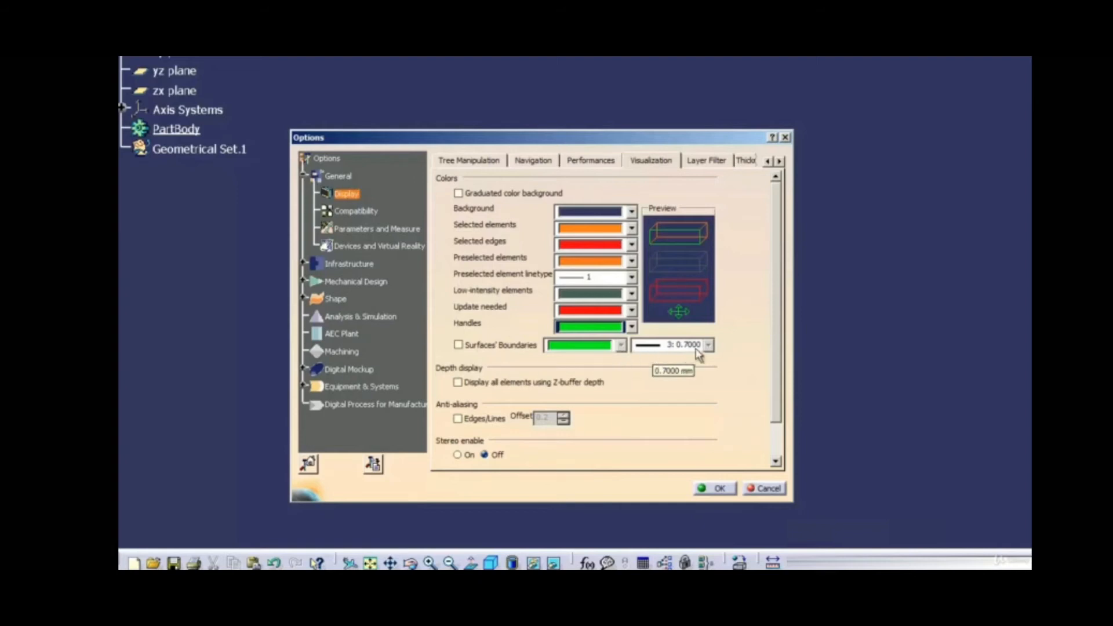
left_click(468, 345)
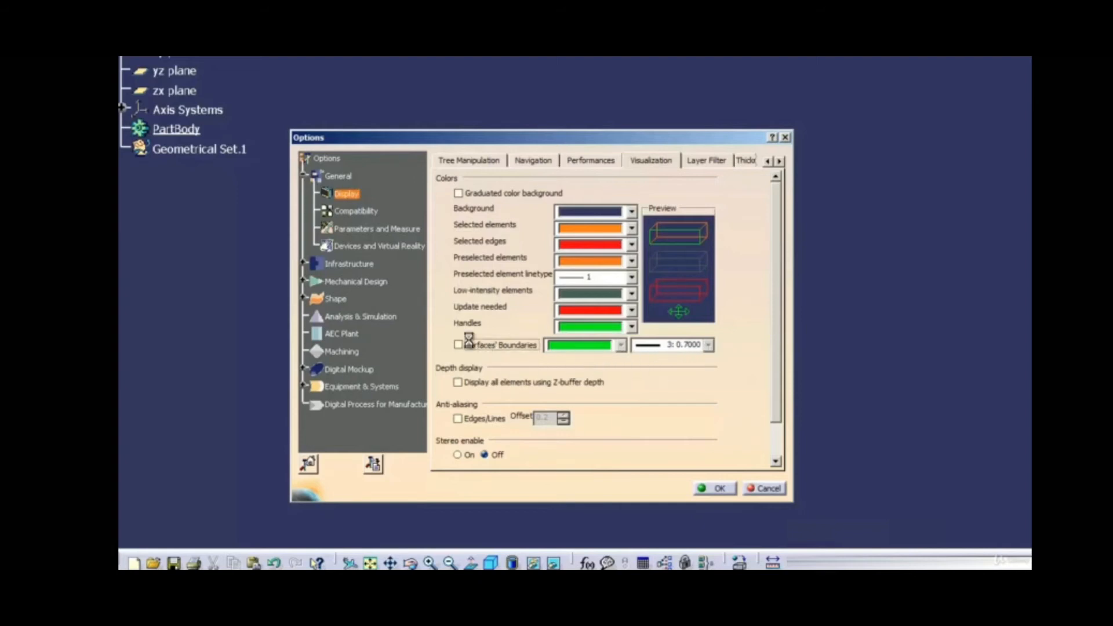
left_click(708, 345)
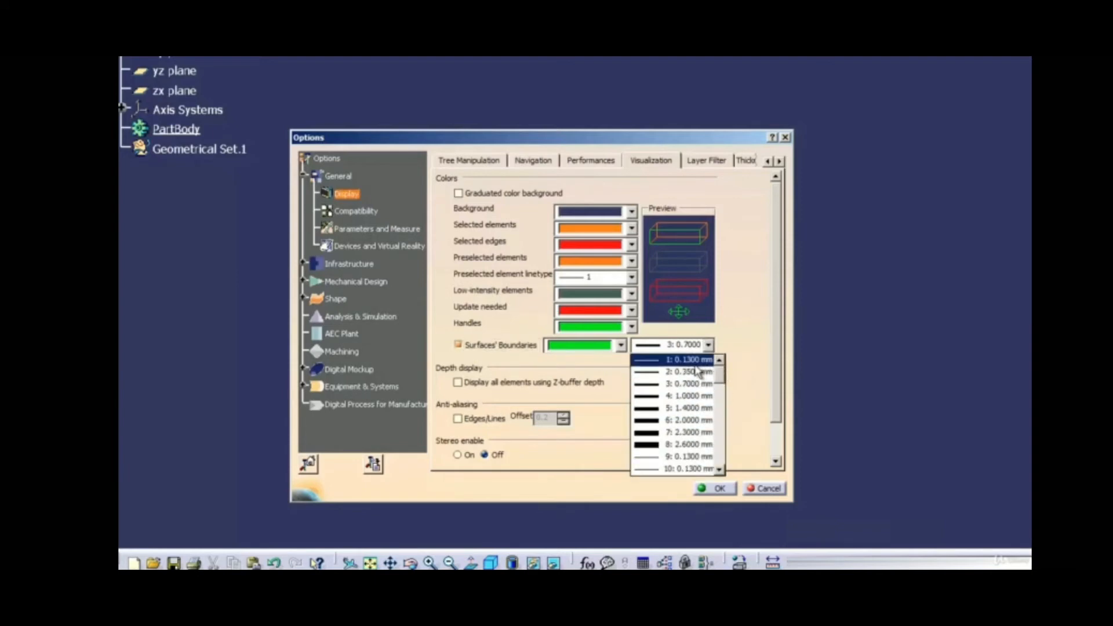
left_click(695, 360)
Enable the use of system TrueType fonts in the thickness and font display options
left_click(780, 160)
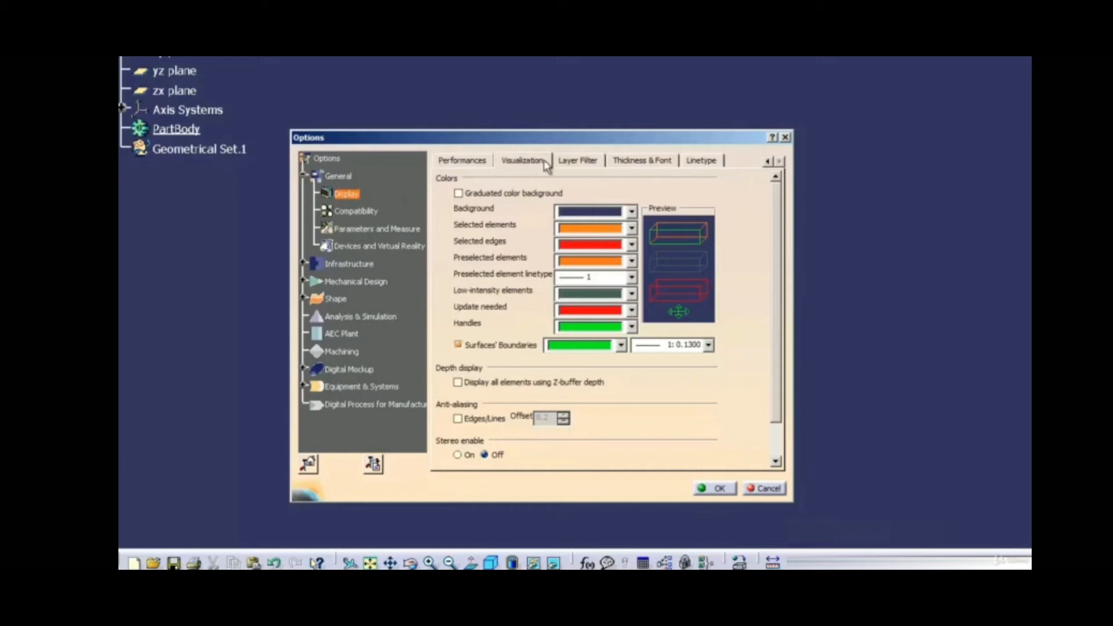
left_click(597, 167)
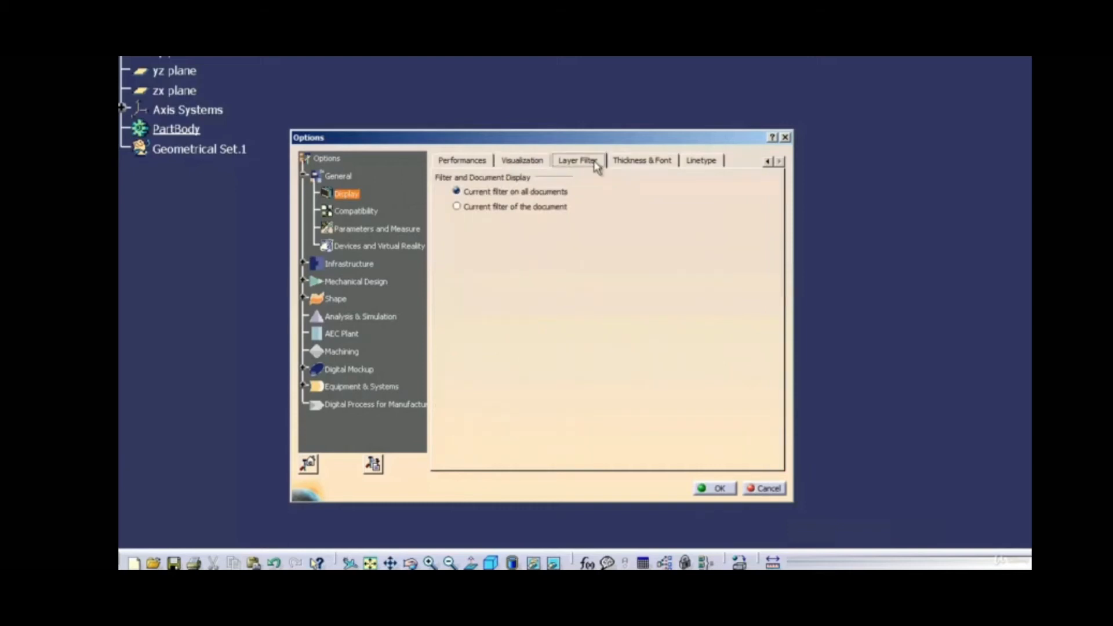
left_click(634, 163)
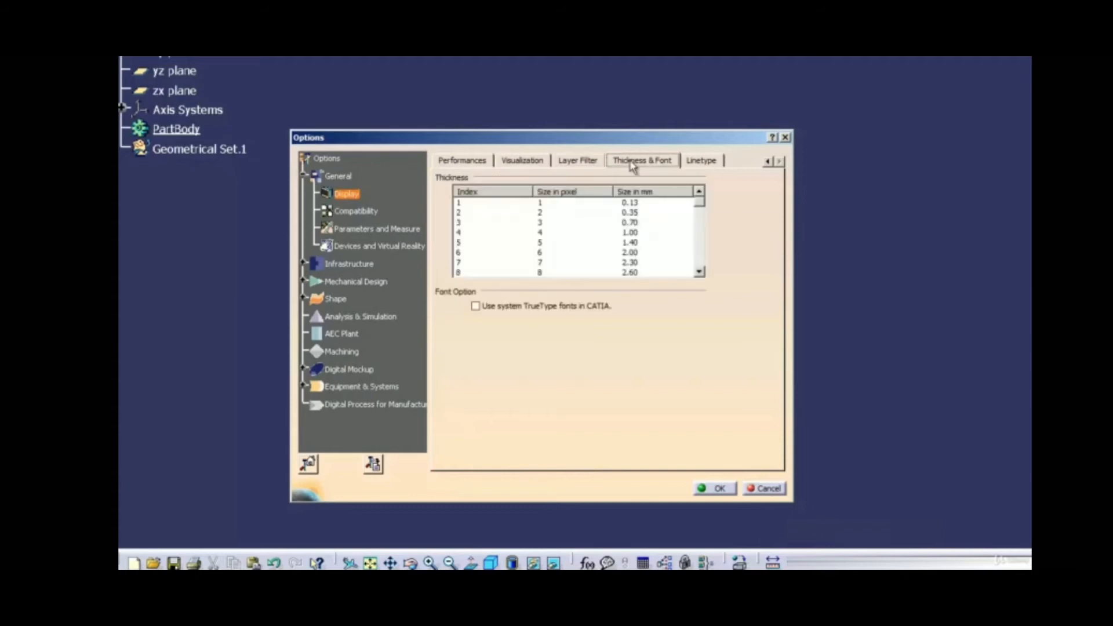
left_click(464, 204)
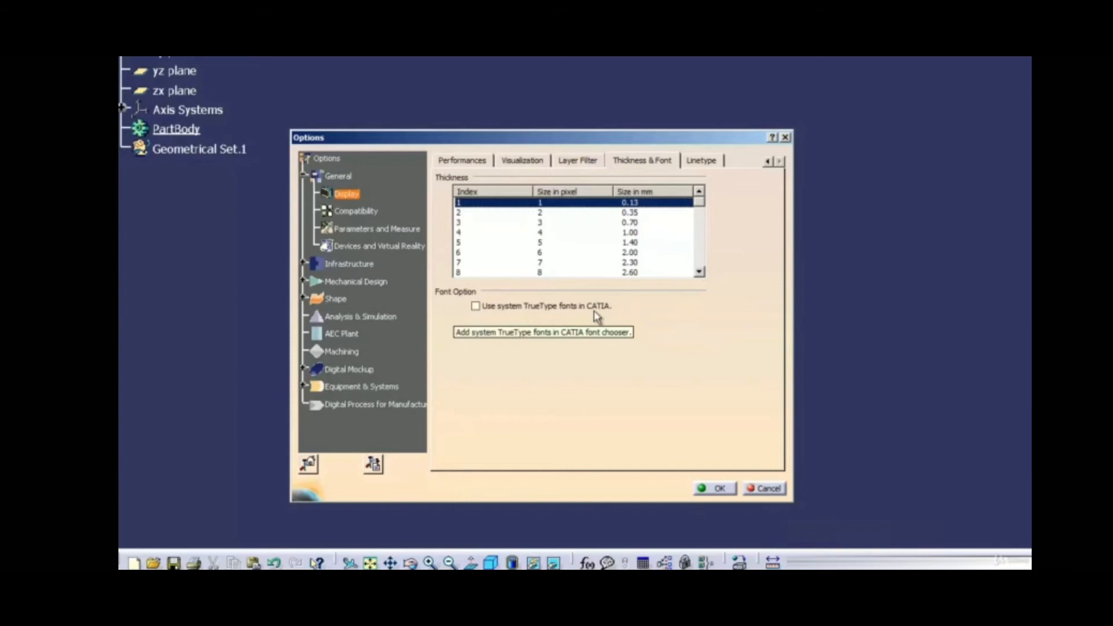
left_click(475, 306)
left_click(622, 352)
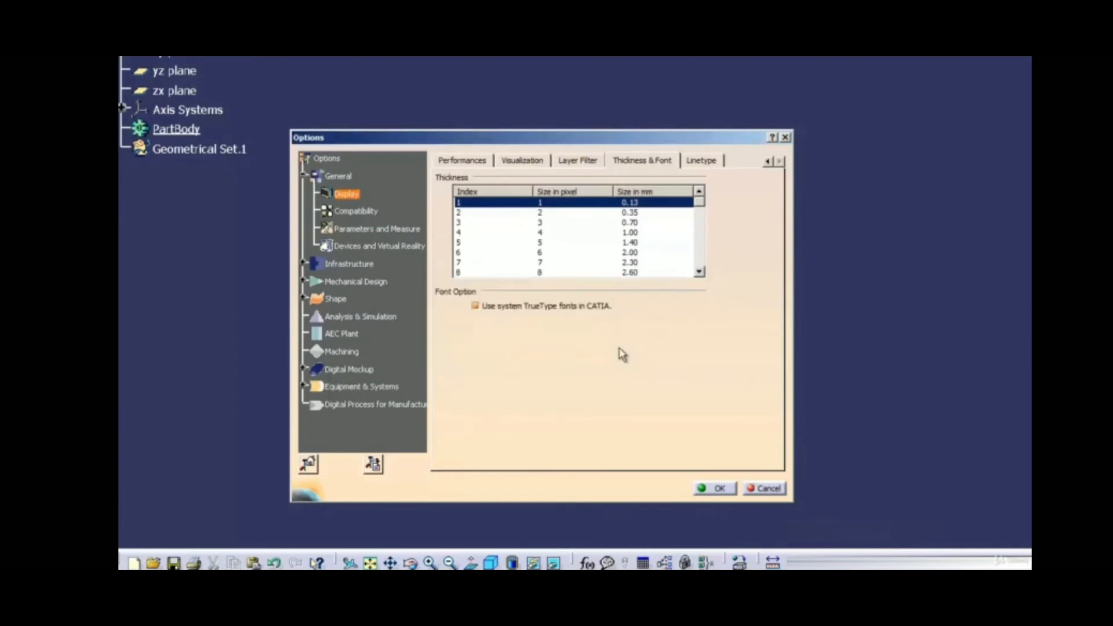
Review the display linetypes and the V4 compatibility options for reading data, saving data, and drawing and space migration
left_click(700, 163)
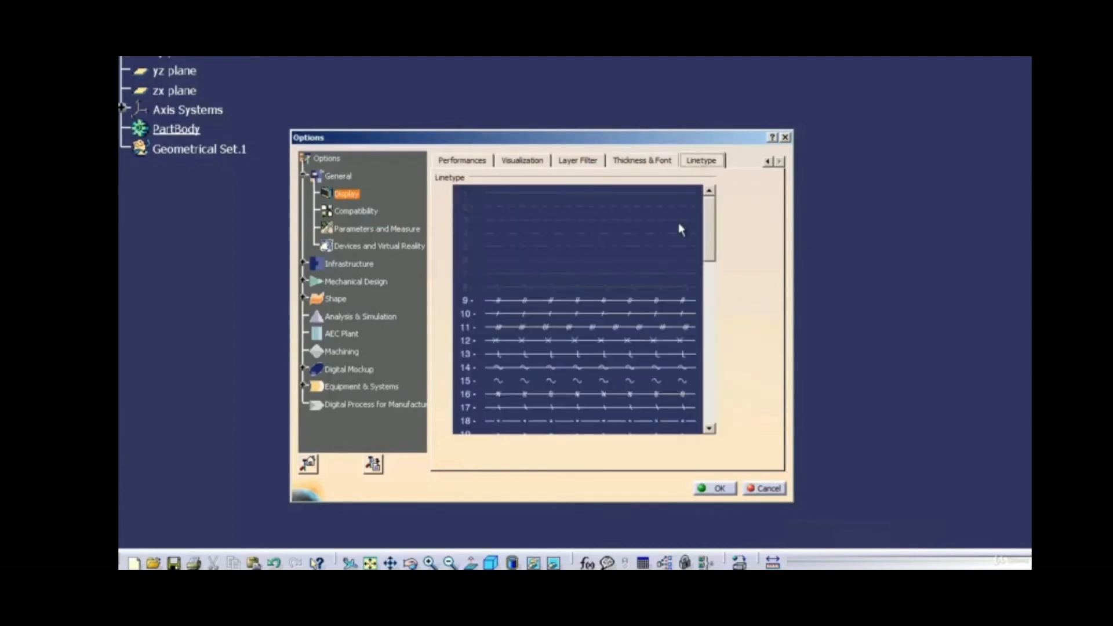
left_click_drag(712, 239, 713, 209)
left_click(624, 192)
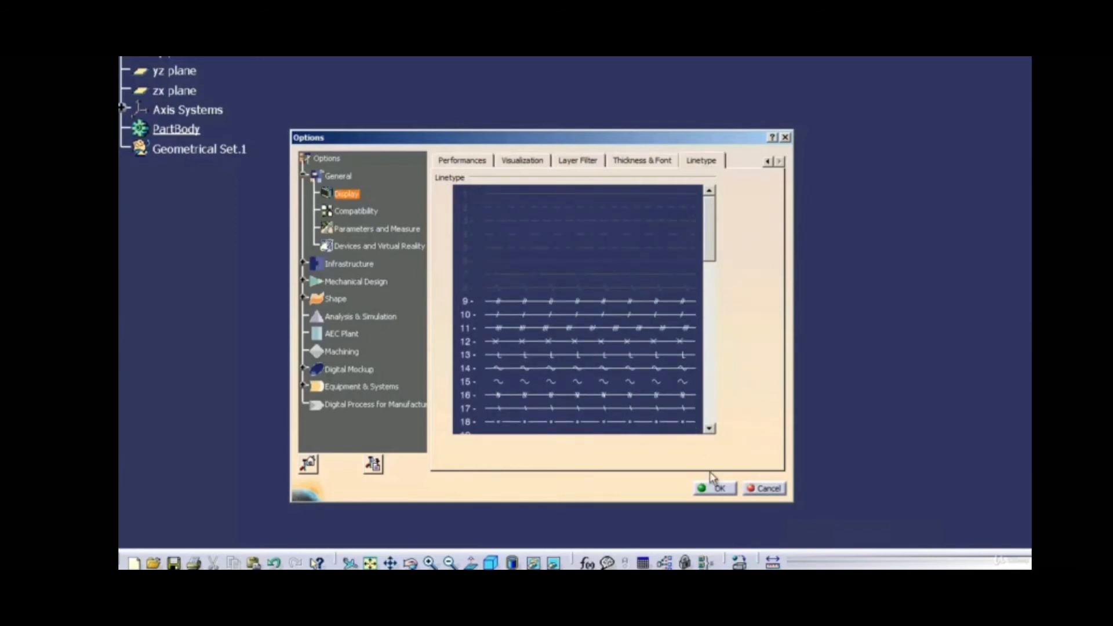
left_click(362, 214)
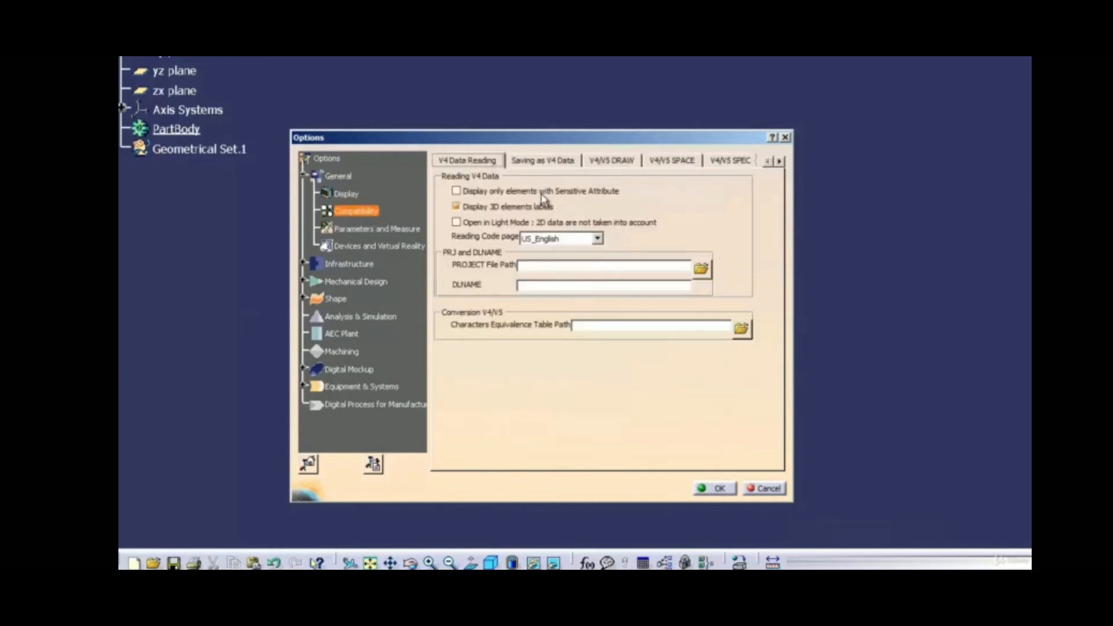
left_click(537, 163)
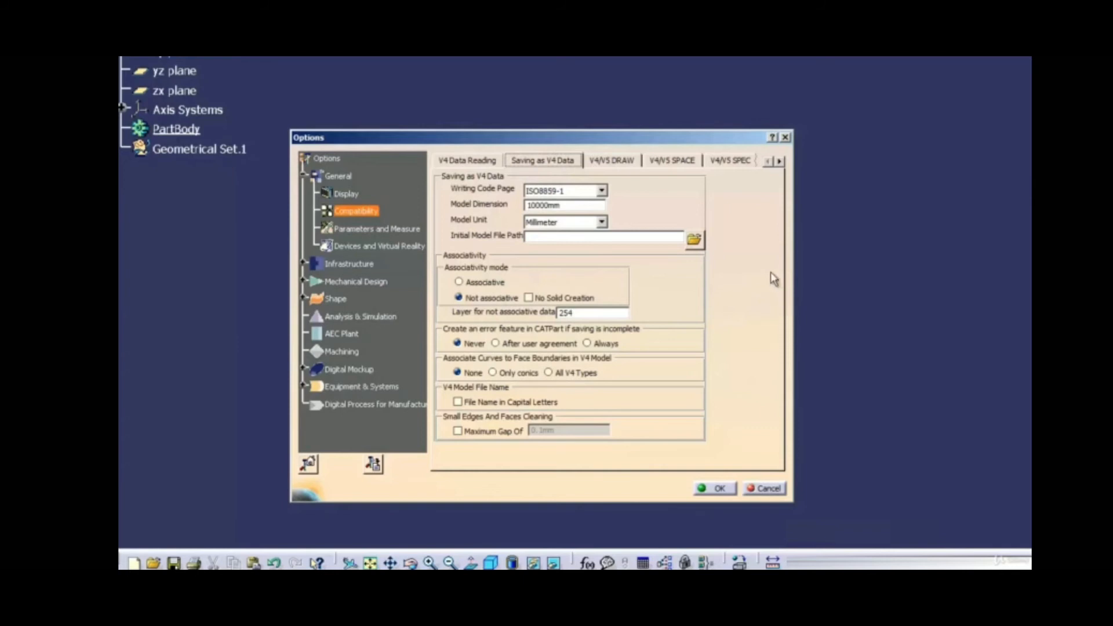
left_click(458, 403)
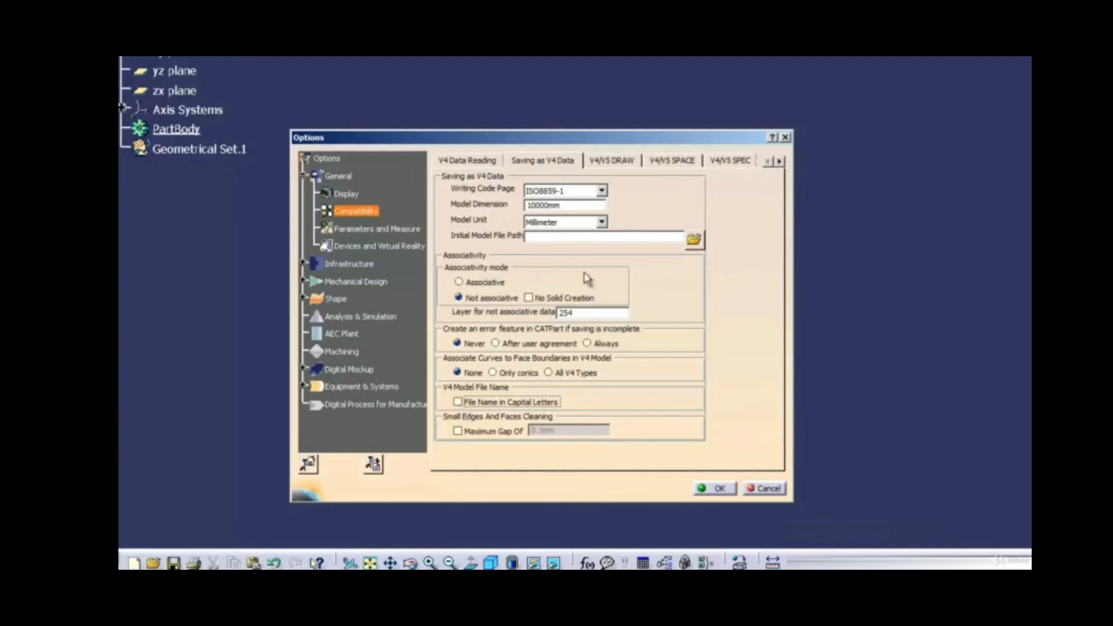
left_click(617, 160)
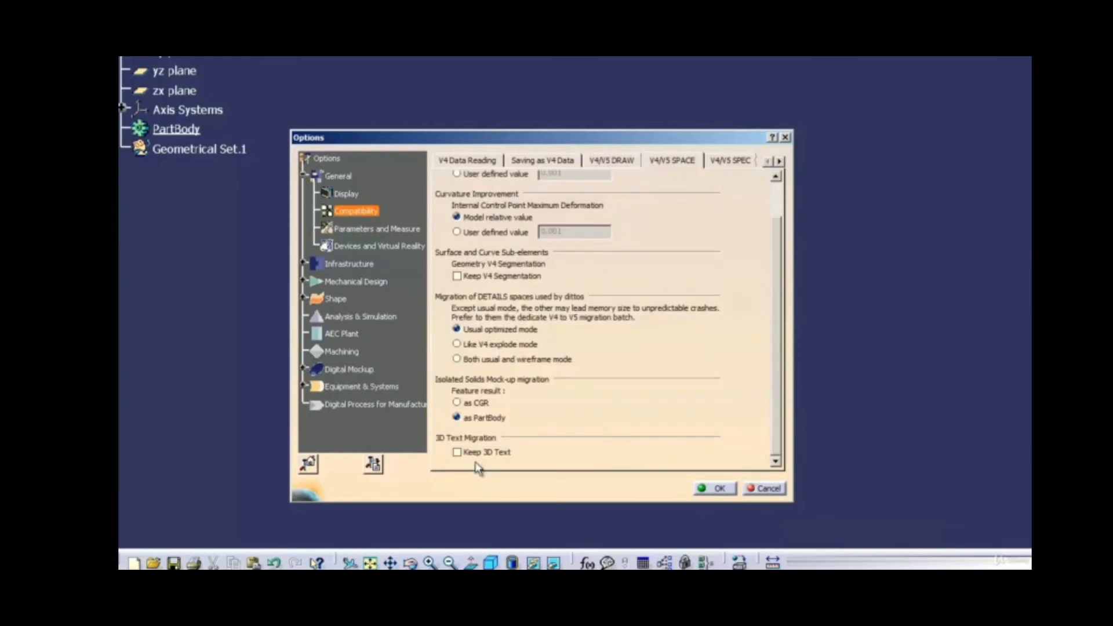
Set the V4/V5 SPEC draft feature migration mode to Cone is Native V5 mode and accept the options
left_click(721, 161)
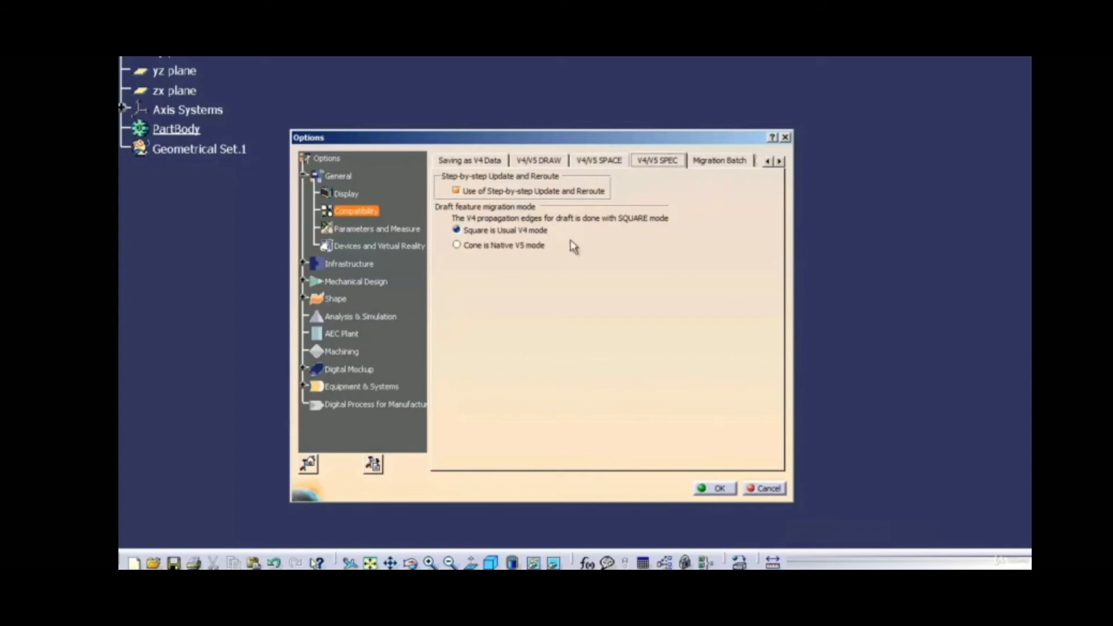
left_click(473, 246)
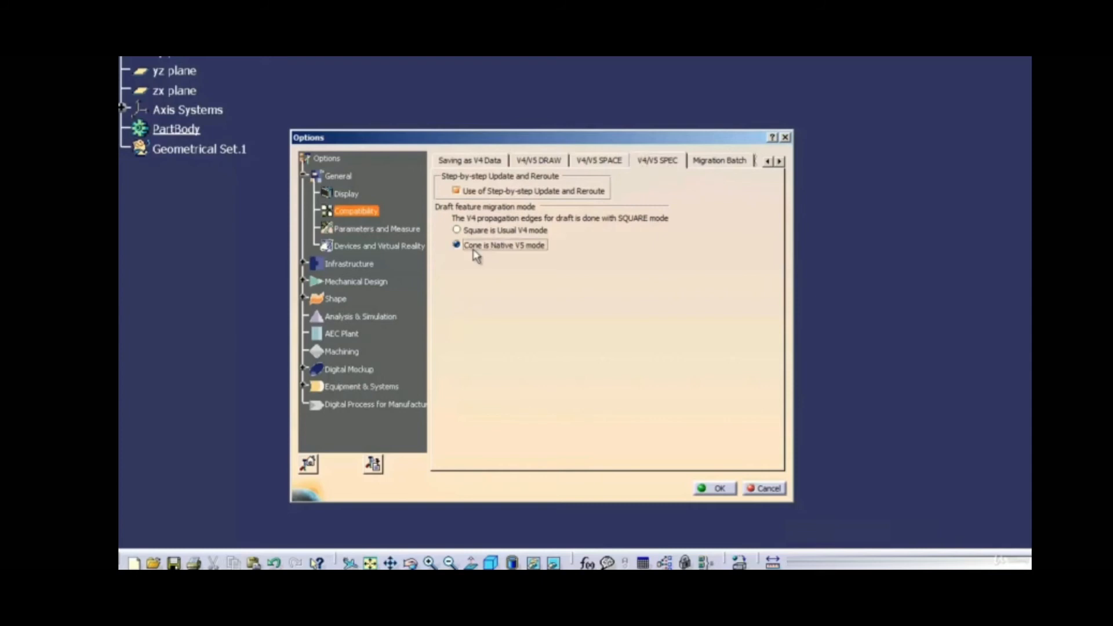
left_click(718, 162)
left_click(714, 489)
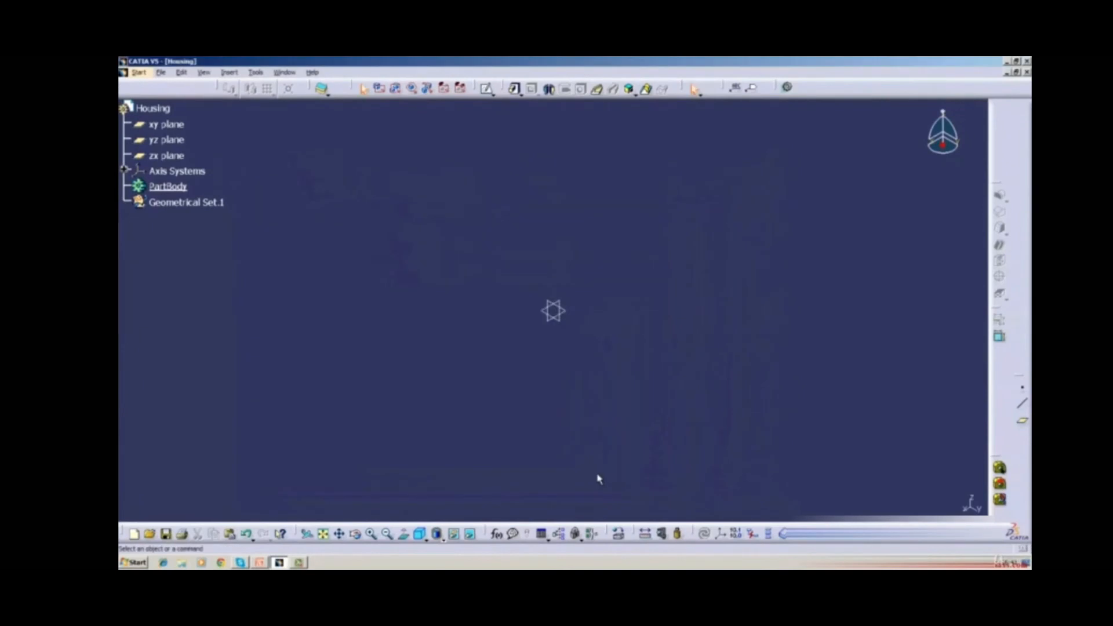
Reopen the options and show the unit settings for Parameters and Measure
left_click(236, 73)
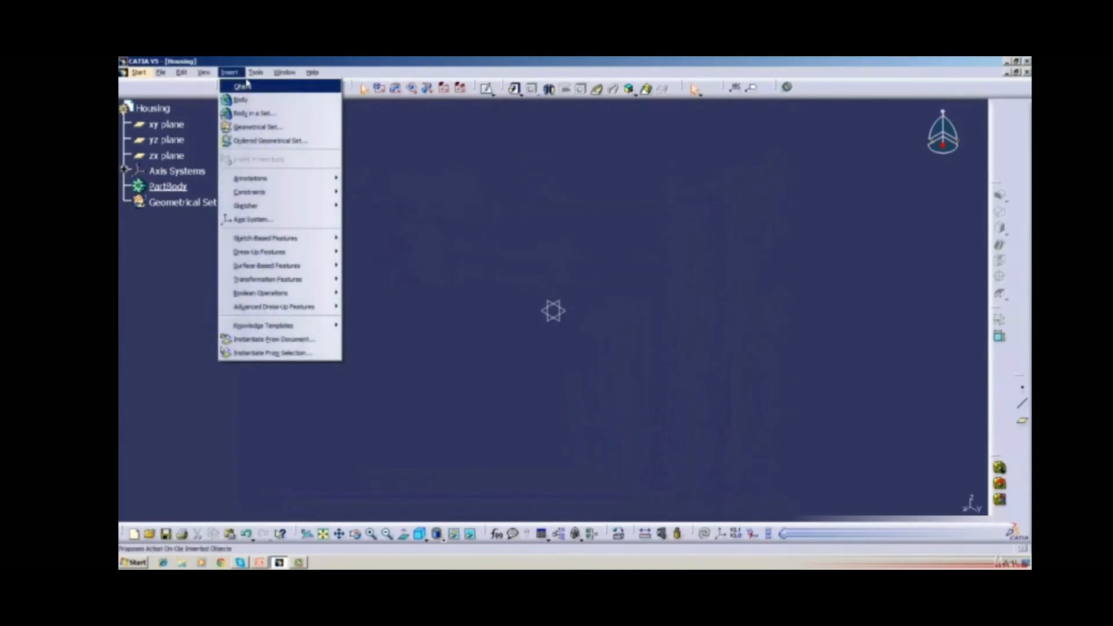
mouse_move(256, 72)
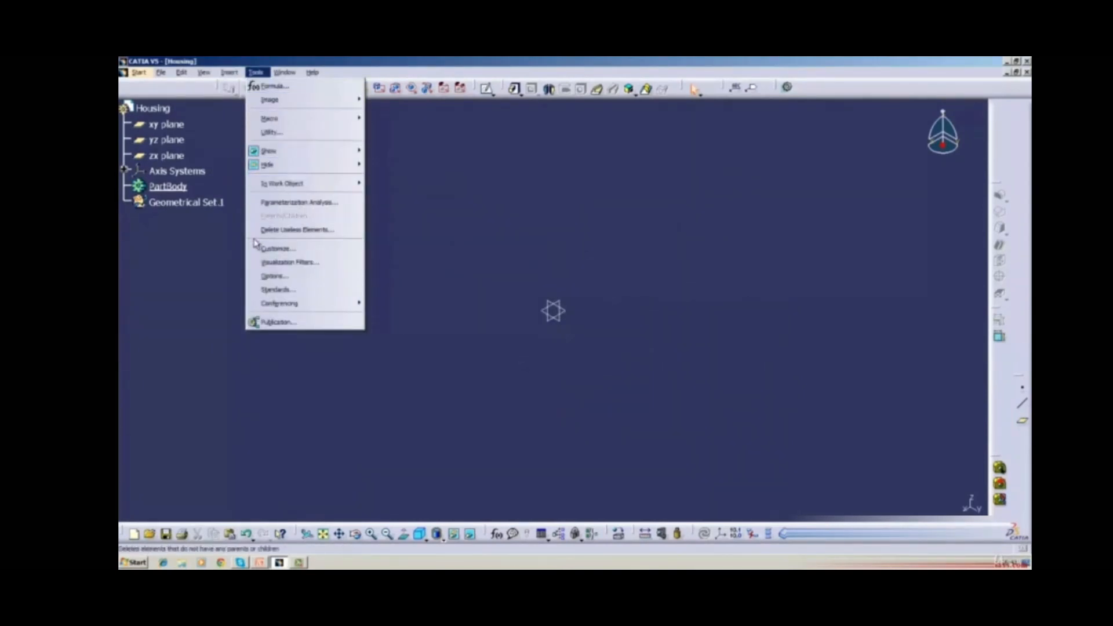
left_click(257, 277)
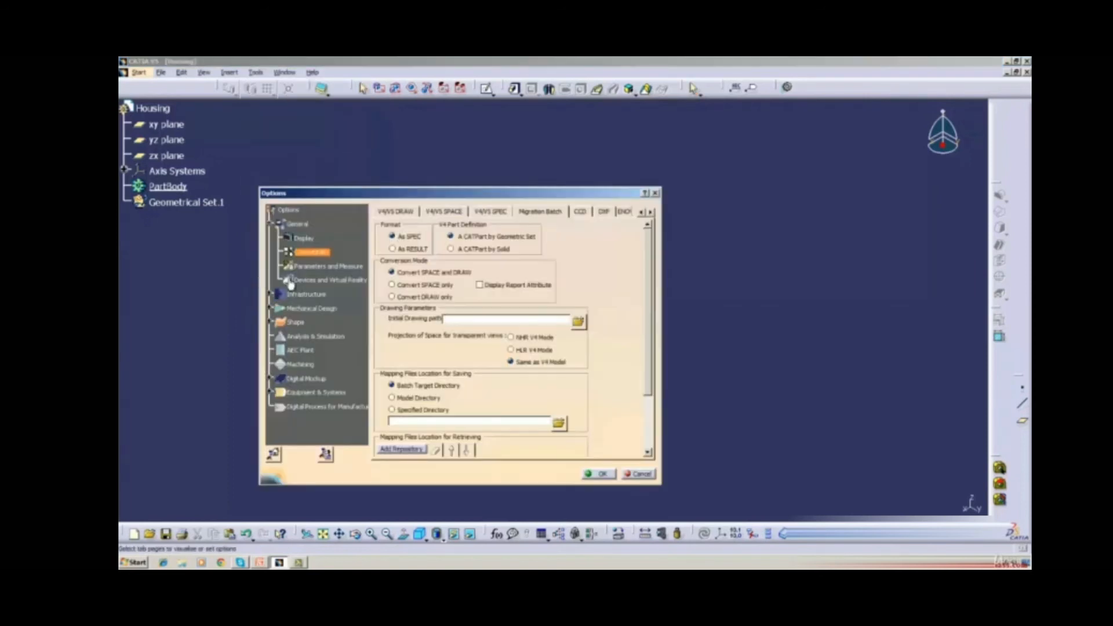
left_click(303, 268)
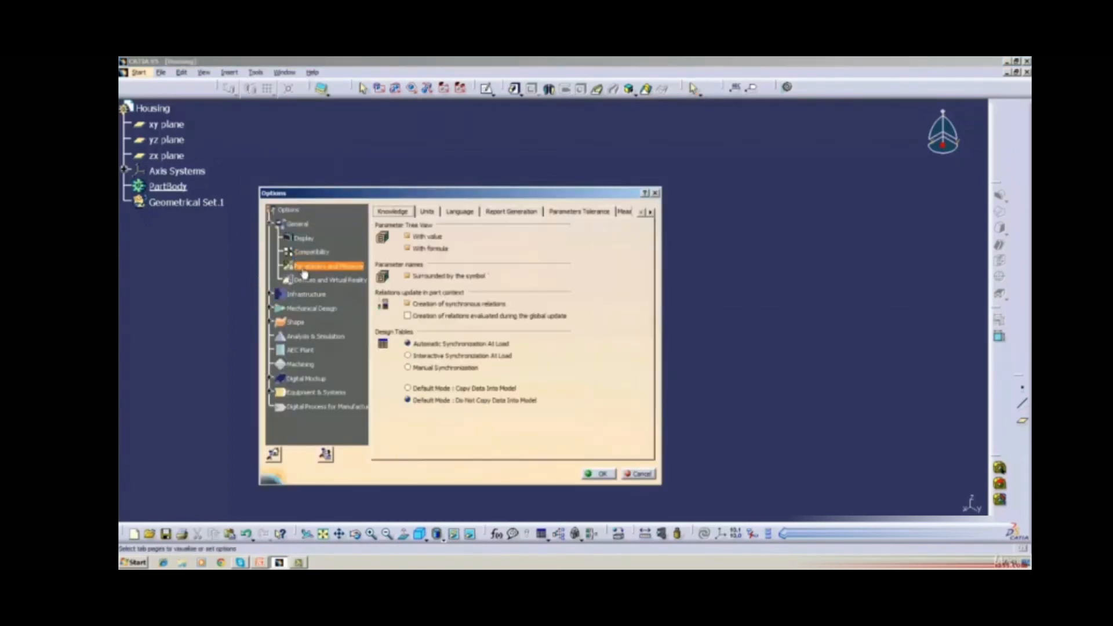
left_click(570, 288)
left_click(426, 213)
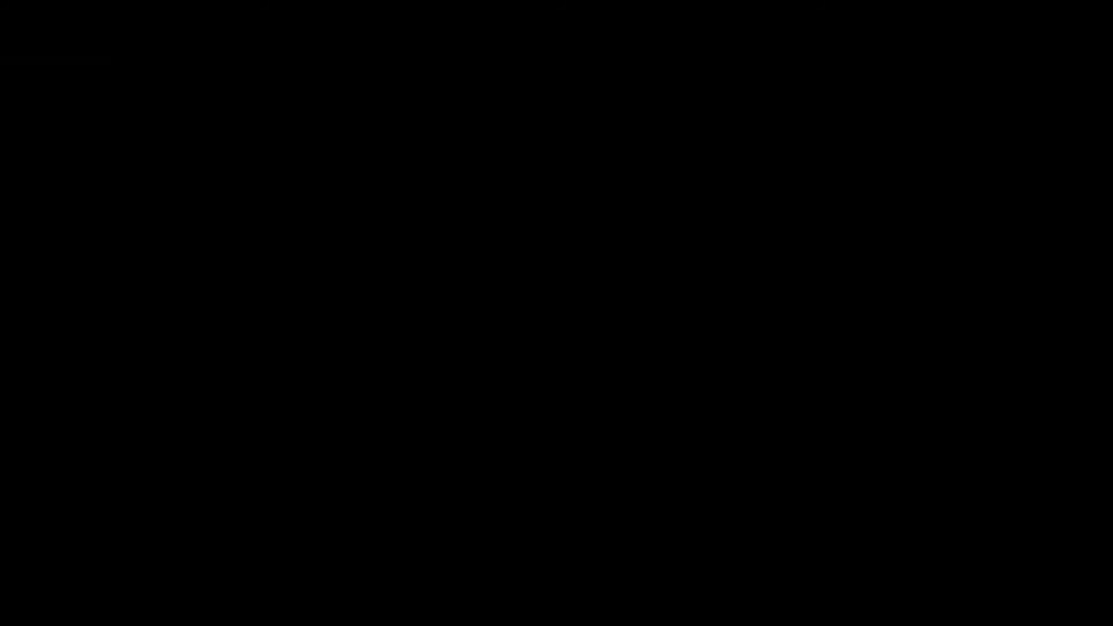
Try meter and inch as the Length unit, and return it to Millimeter (mm)
left_click(573, 297)
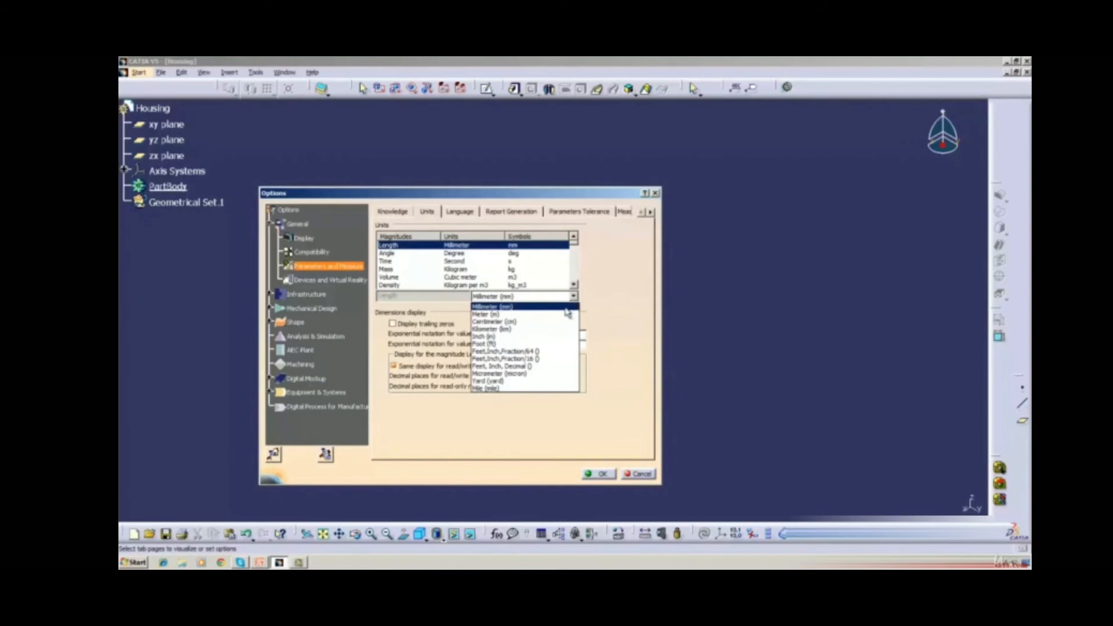
left_click(567, 313)
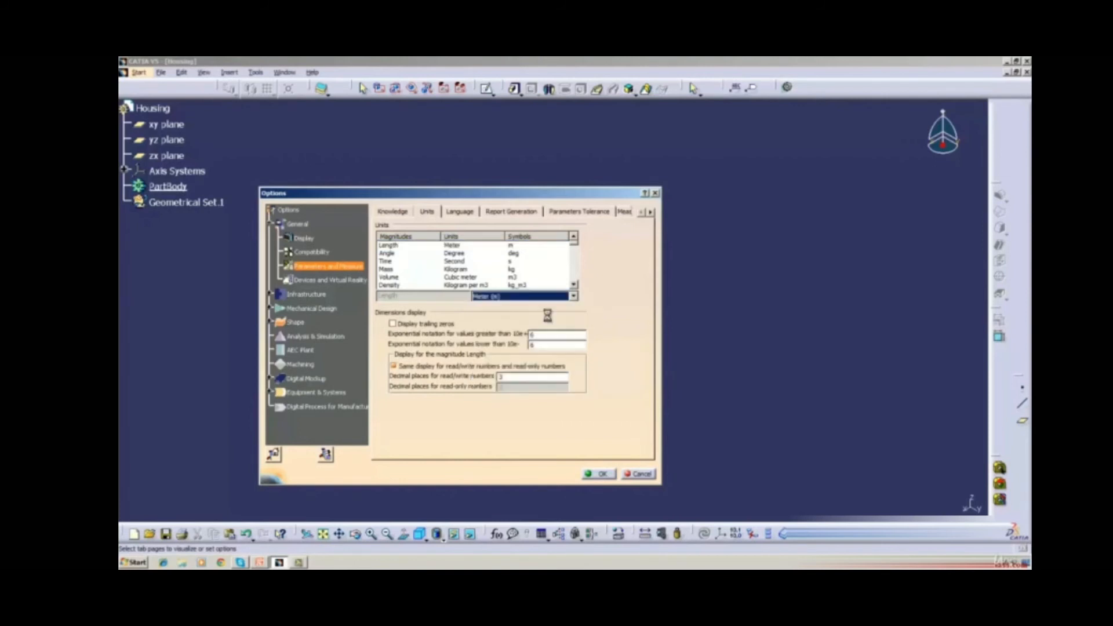
left_click(572, 296)
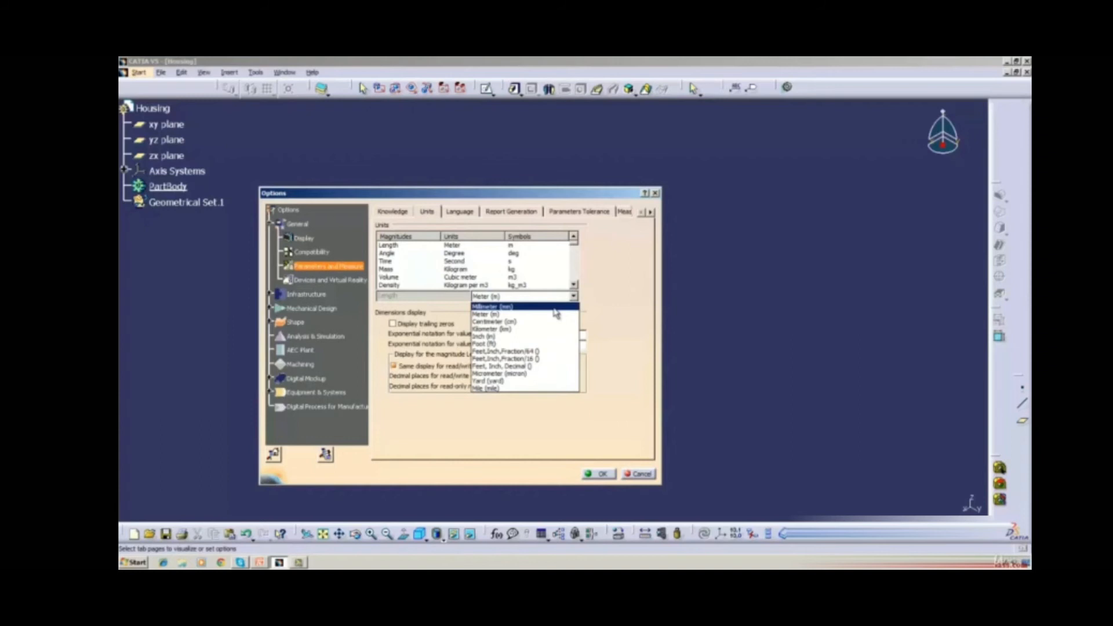
left_click(566, 304)
left_click(571, 297)
left_click(515, 337)
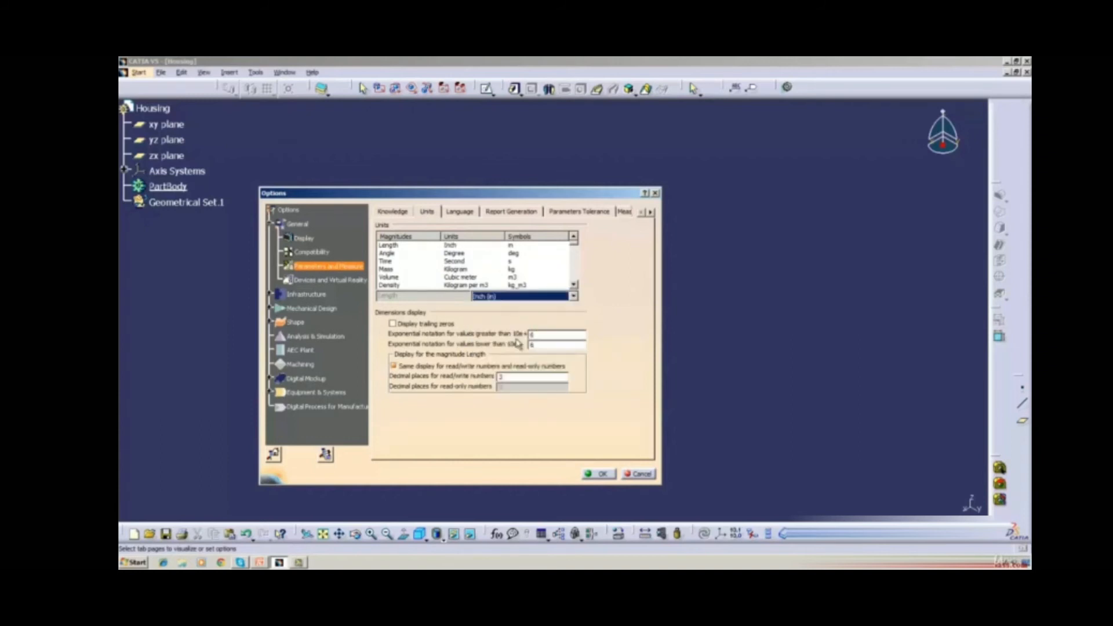
left_click(573, 296)
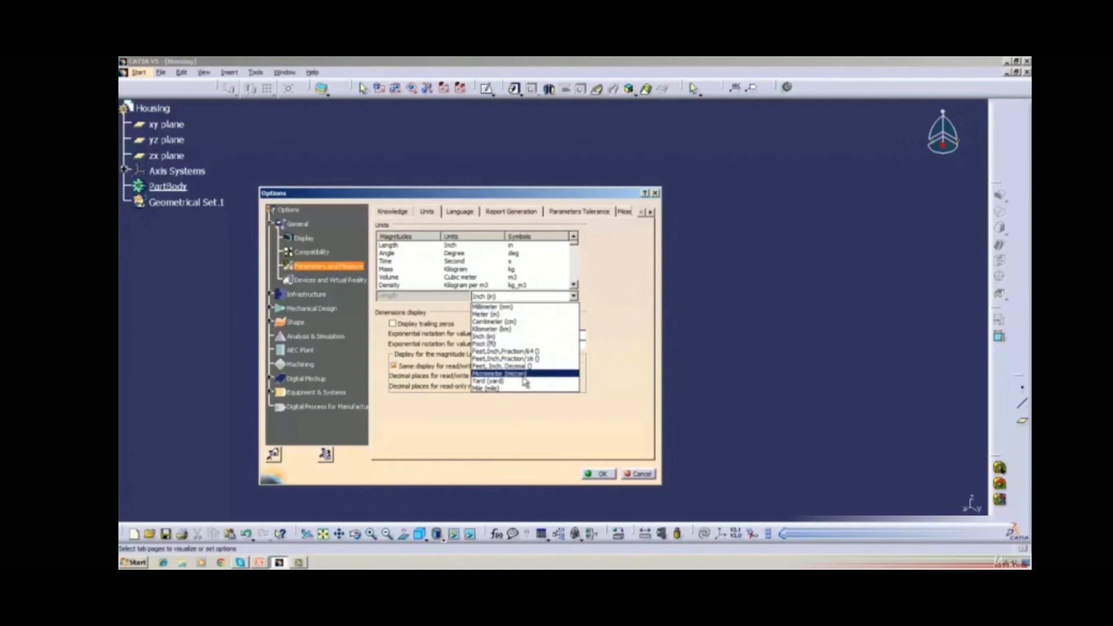
left_click(525, 308)
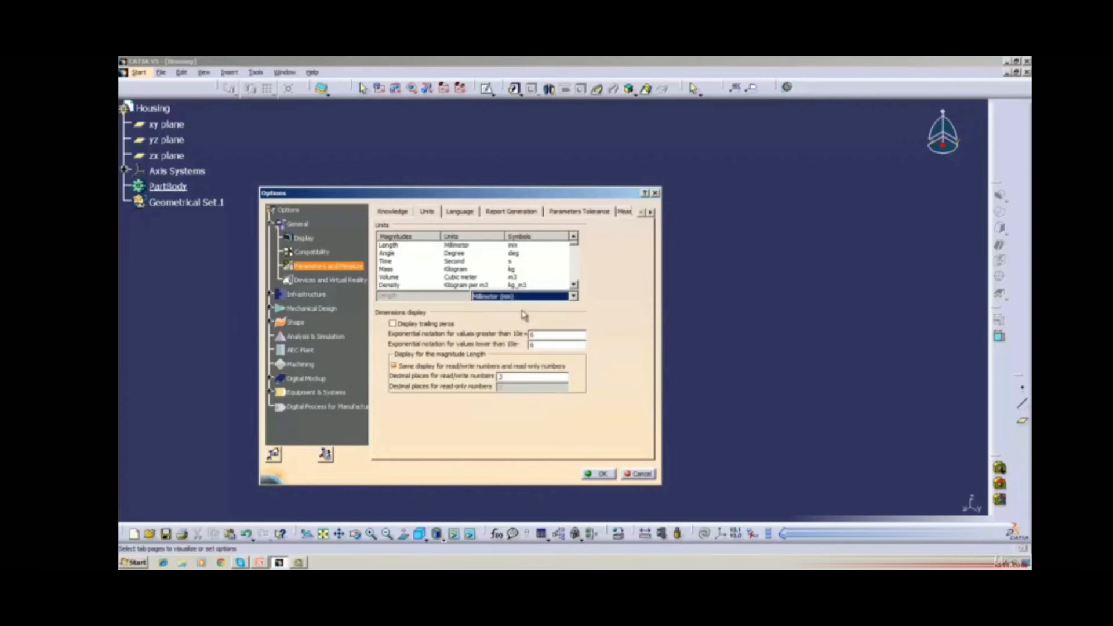
Set the unit for the Angle magnitude to Degree (deg)
left_click(396, 255)
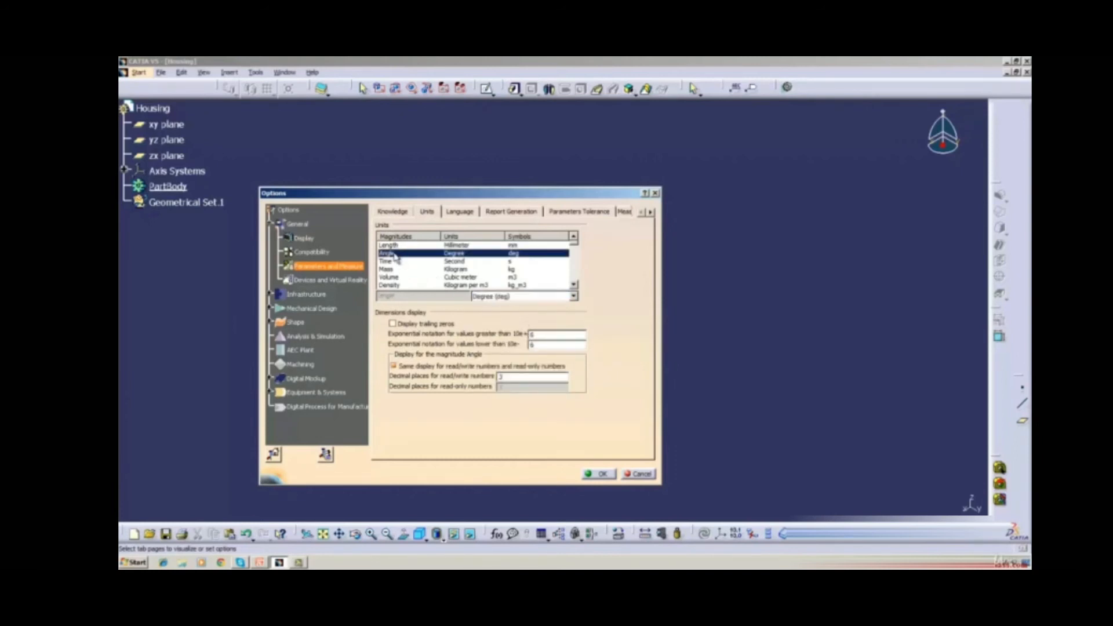
left_click(574, 296)
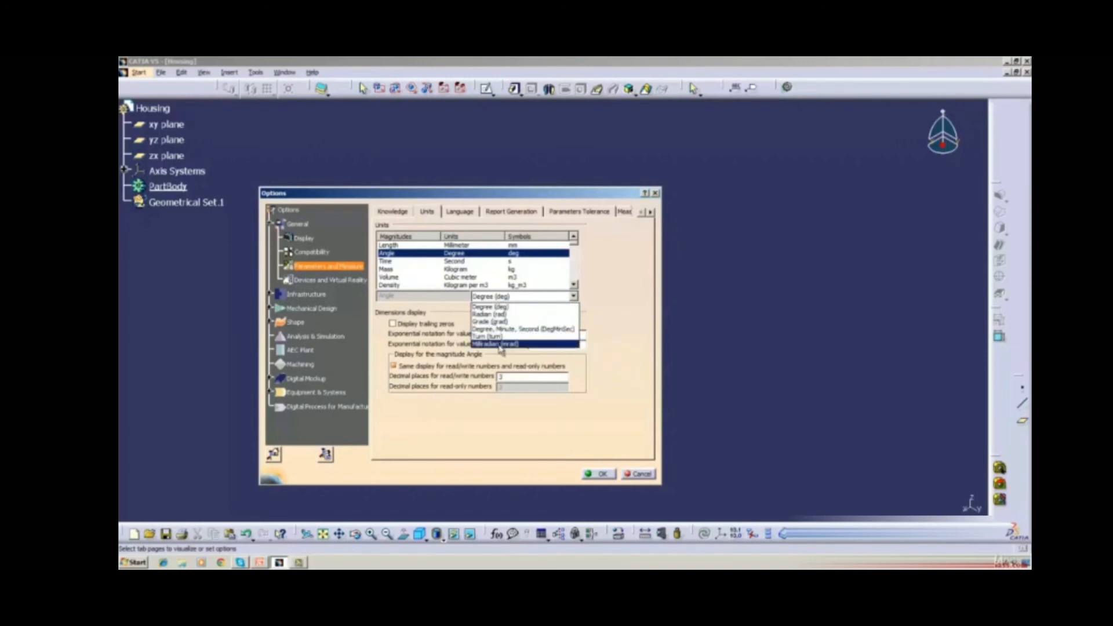
left_click(502, 308)
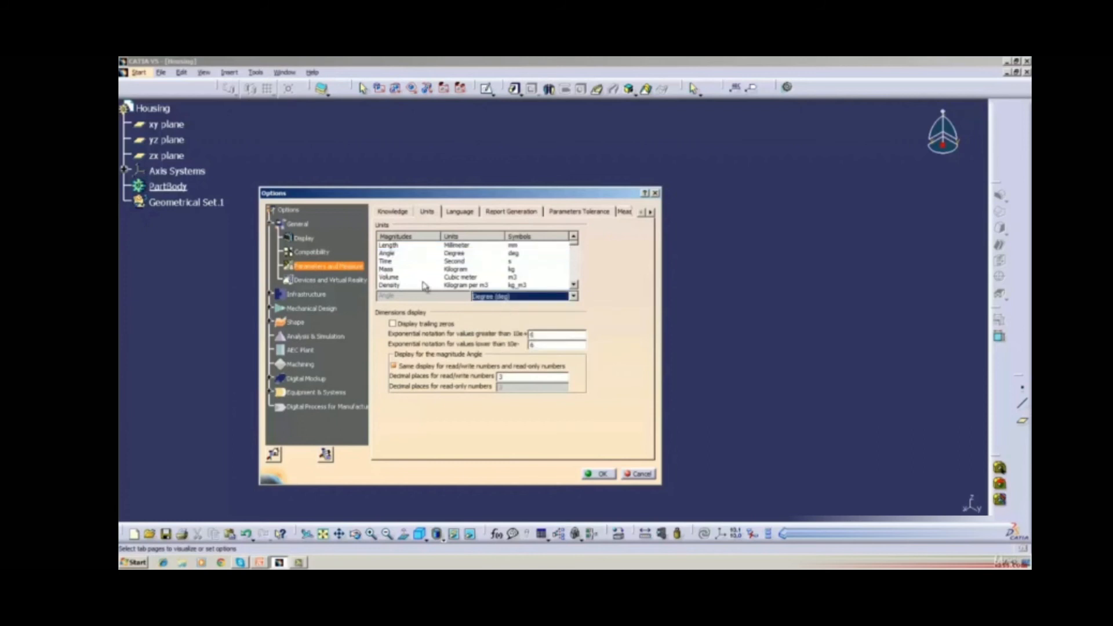
Review the units available for the Time magnitude, from second to year
left_click(448, 262)
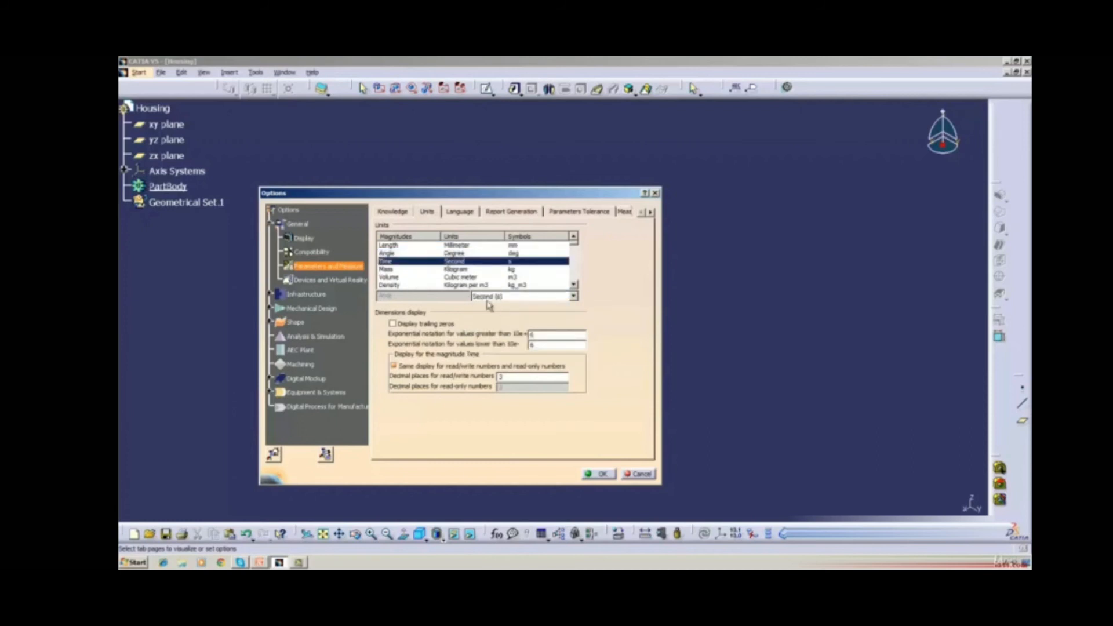
left_click(574, 297)
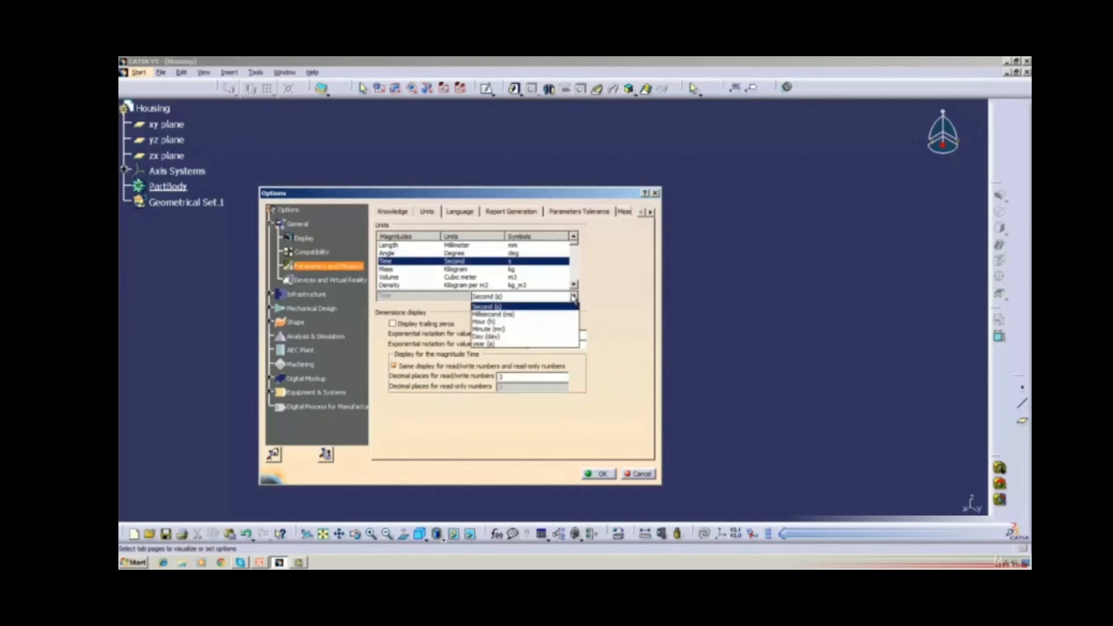
left_click(499, 270)
Review the units available for the Mass magnitude and choose Kilogram (kg)
left_click(462, 269)
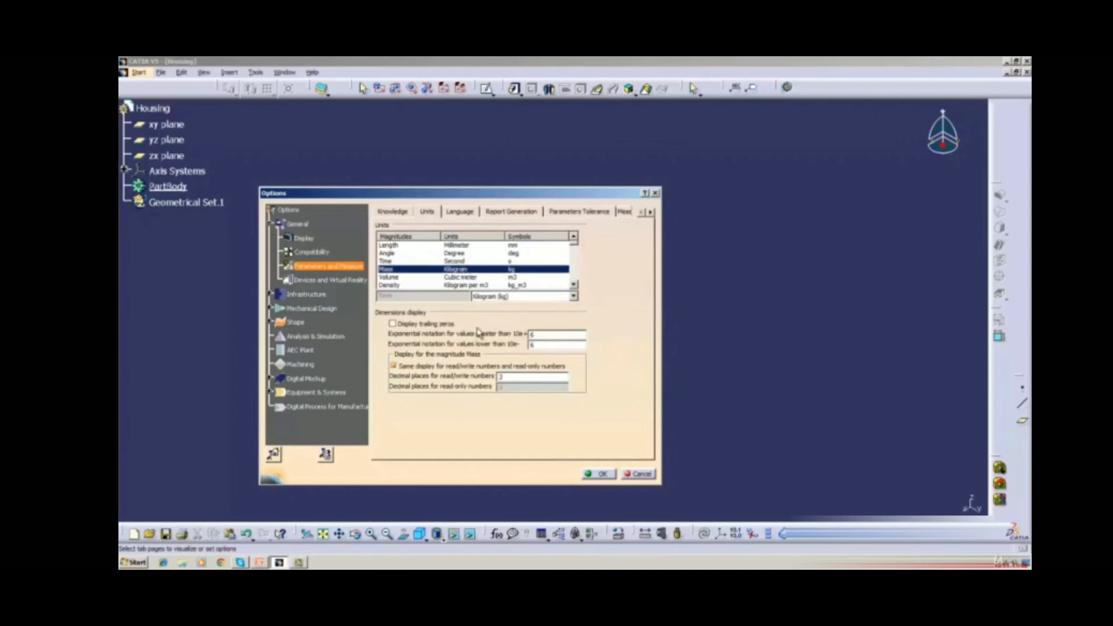
left_click(574, 297)
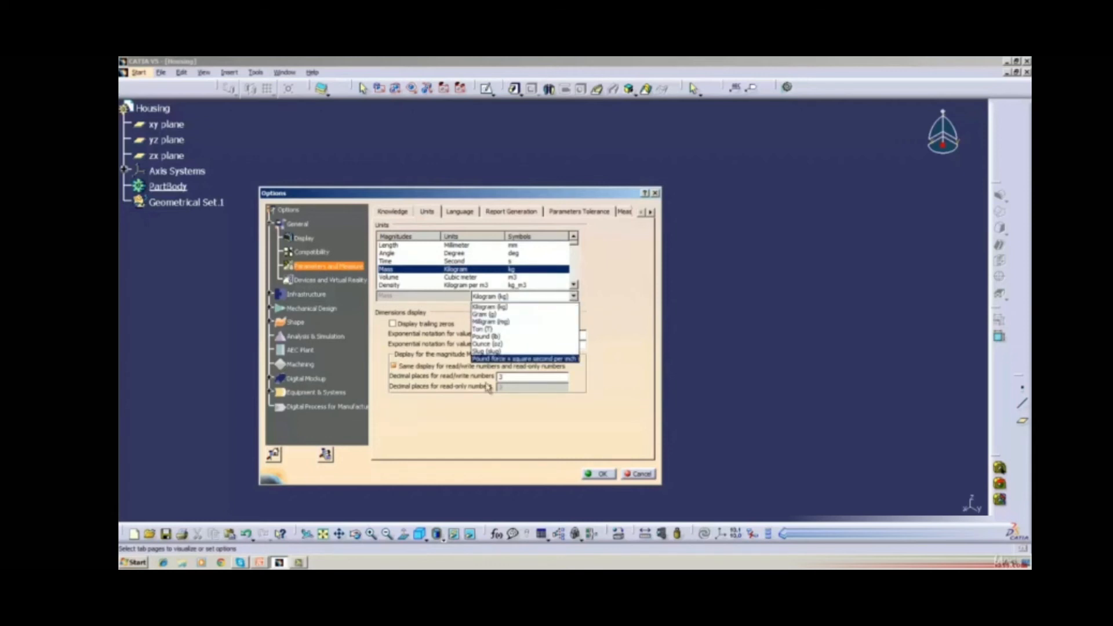
left_click(493, 310)
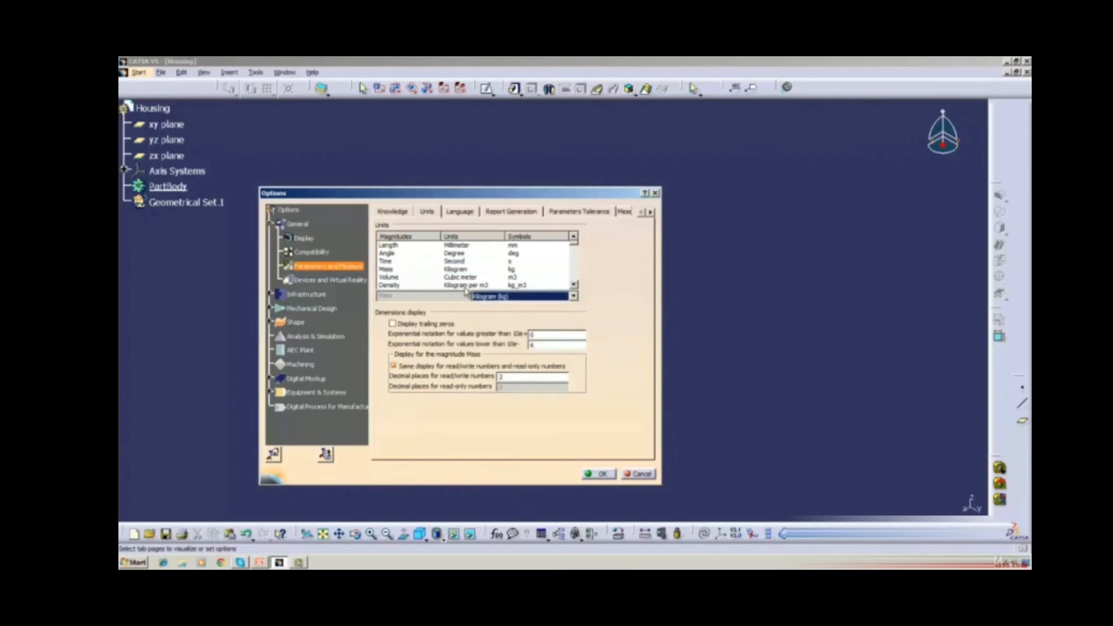
Try Liter (L) as the Volume unit, and return it to Cubic meter (m3)
left_click(462, 278)
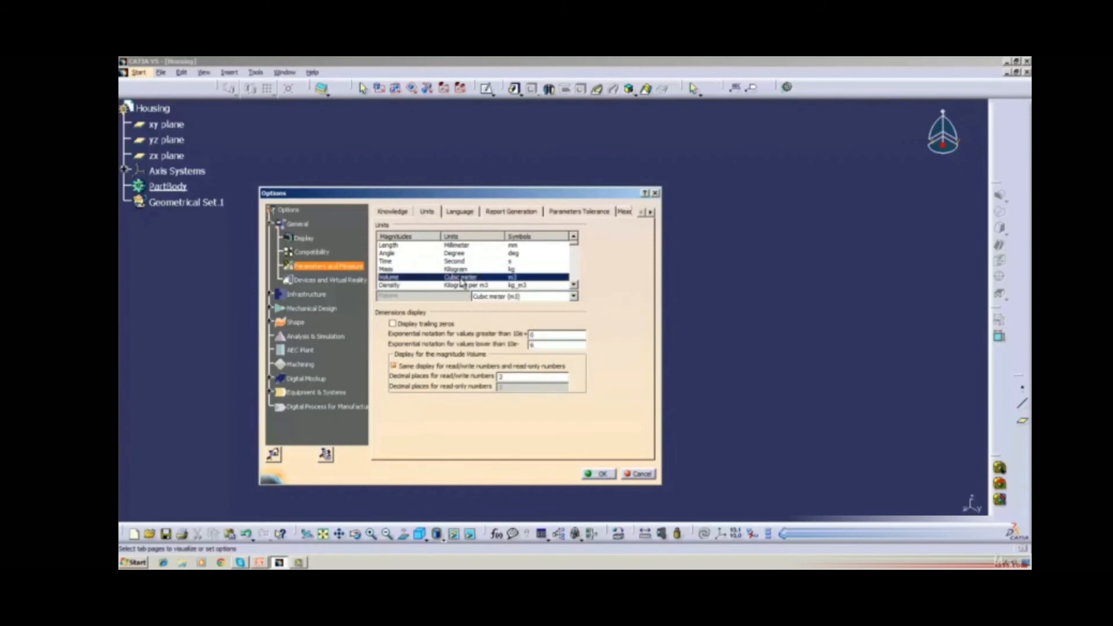
left_click(573, 297)
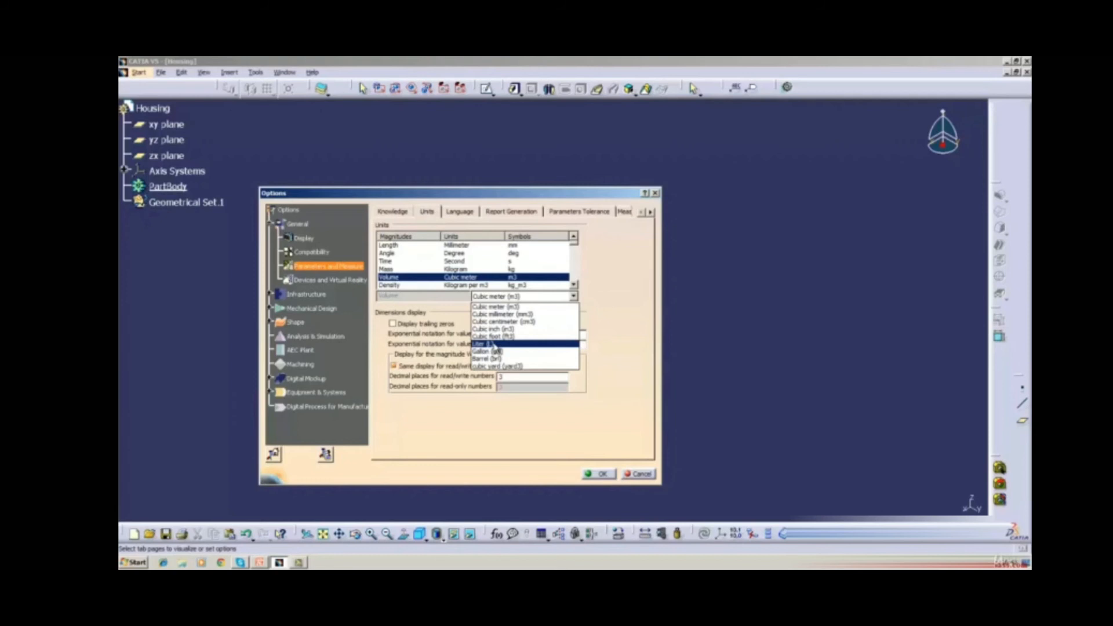
left_click(494, 345)
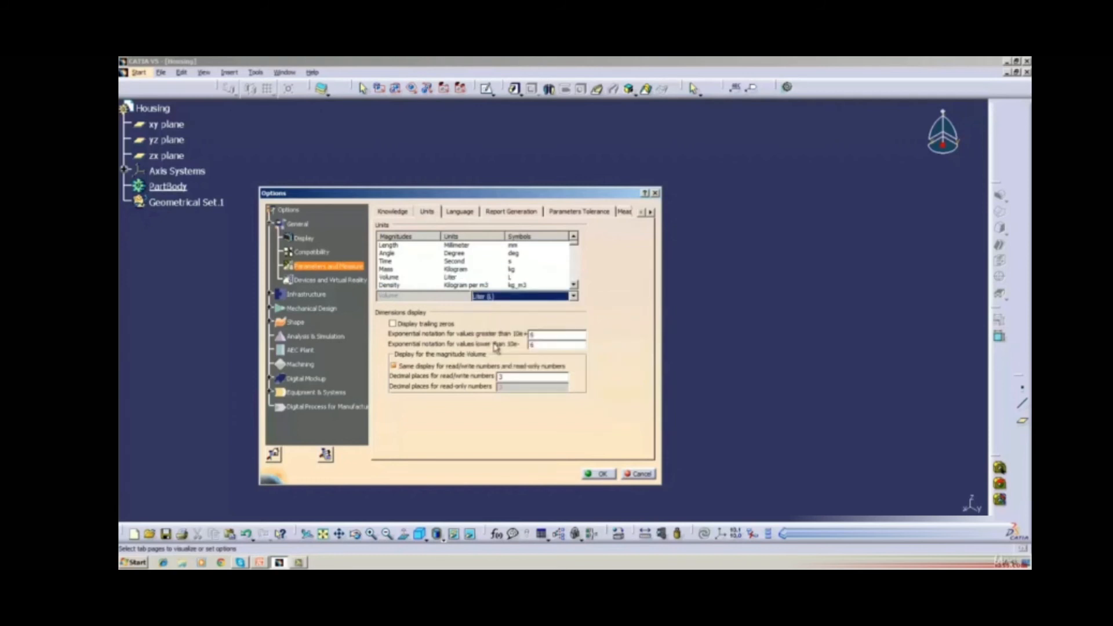
left_click(451, 282)
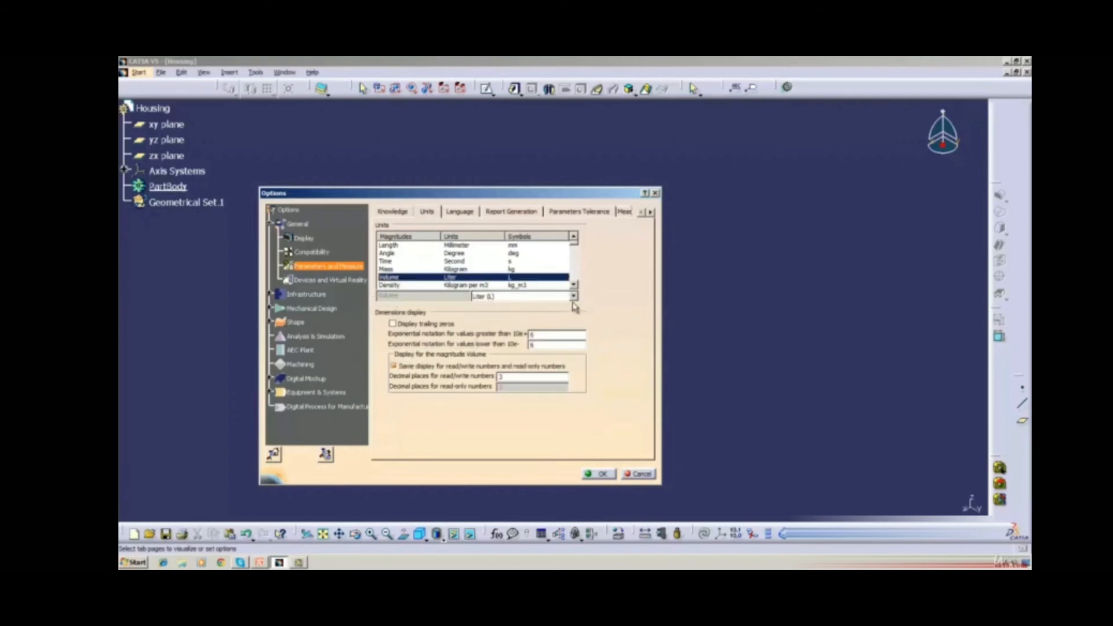
left_click(574, 298)
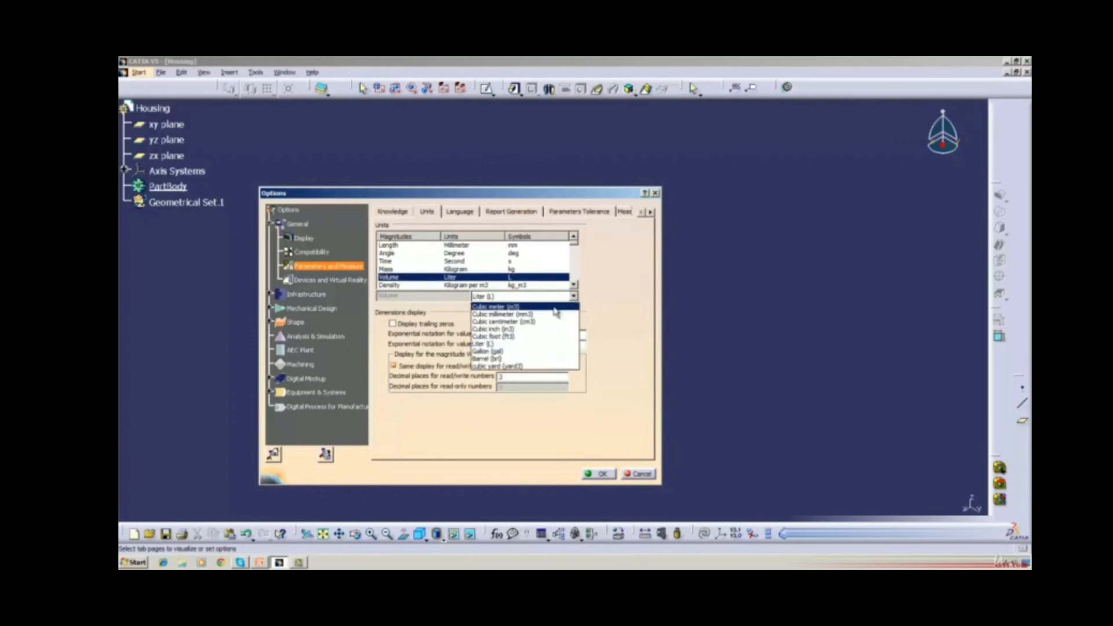
left_click(556, 308)
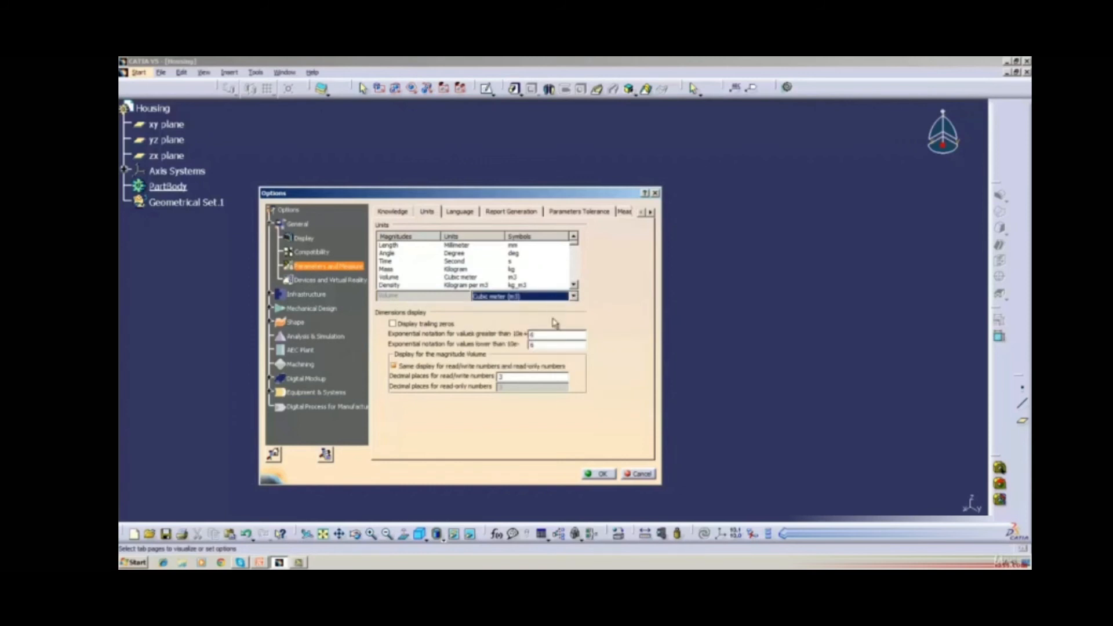
Check the unit choices offered for the Density magnitude
left_click(518, 285)
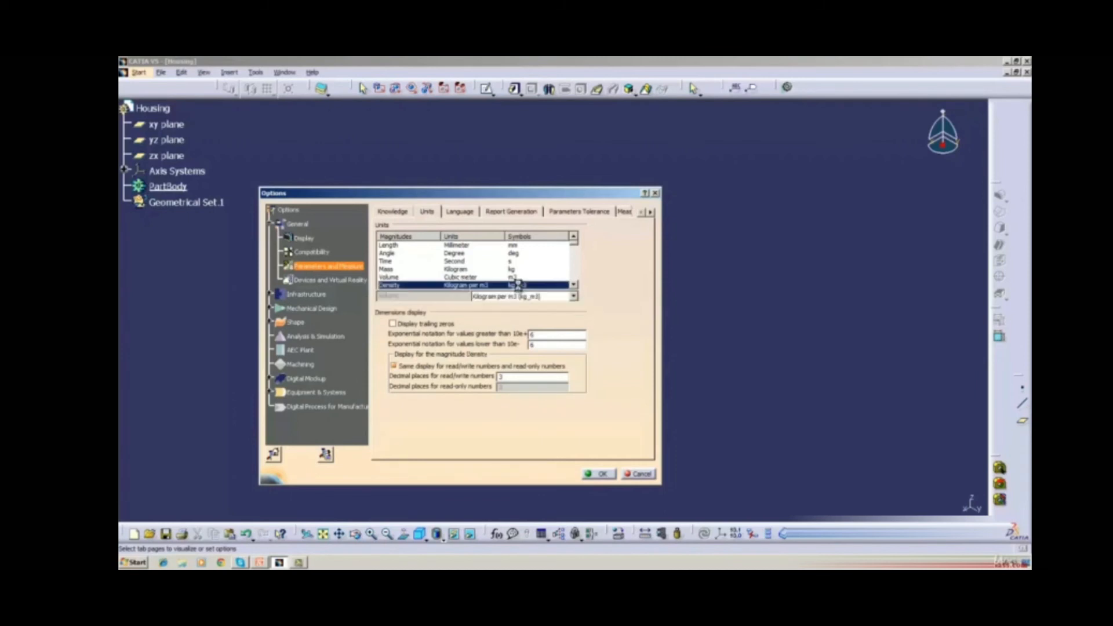
left_click(574, 297)
left_click(574, 297)
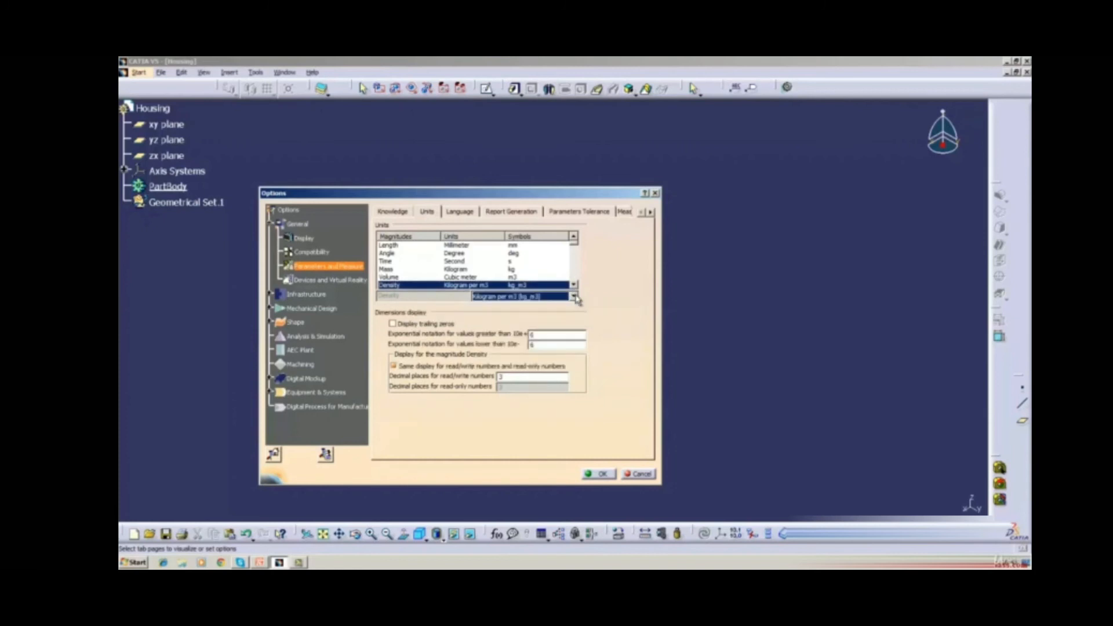
Find the Energy magnitude in the units list and check its available units
left_click_drag(574, 243, 573, 241)
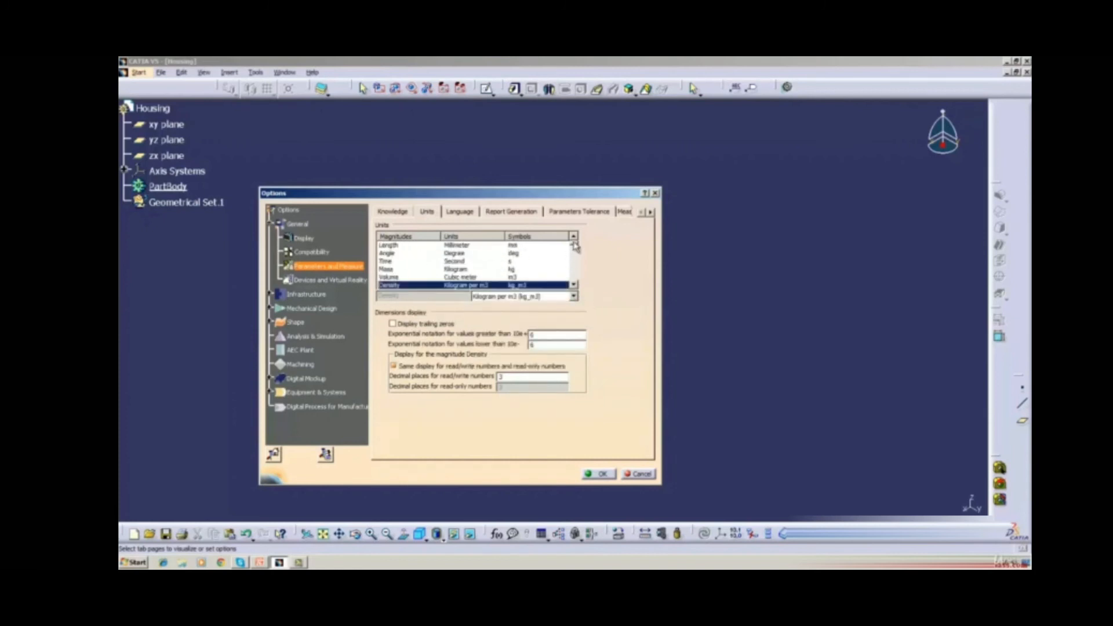
left_click(574, 287)
left_click(574, 286)
left_click(574, 286)
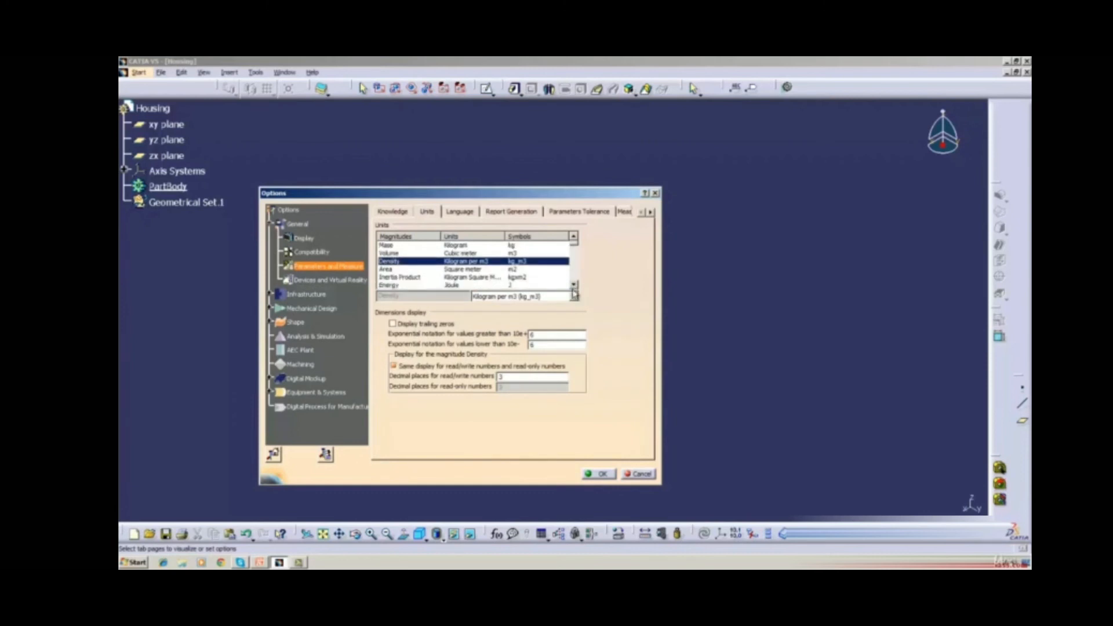
left_click(450, 286)
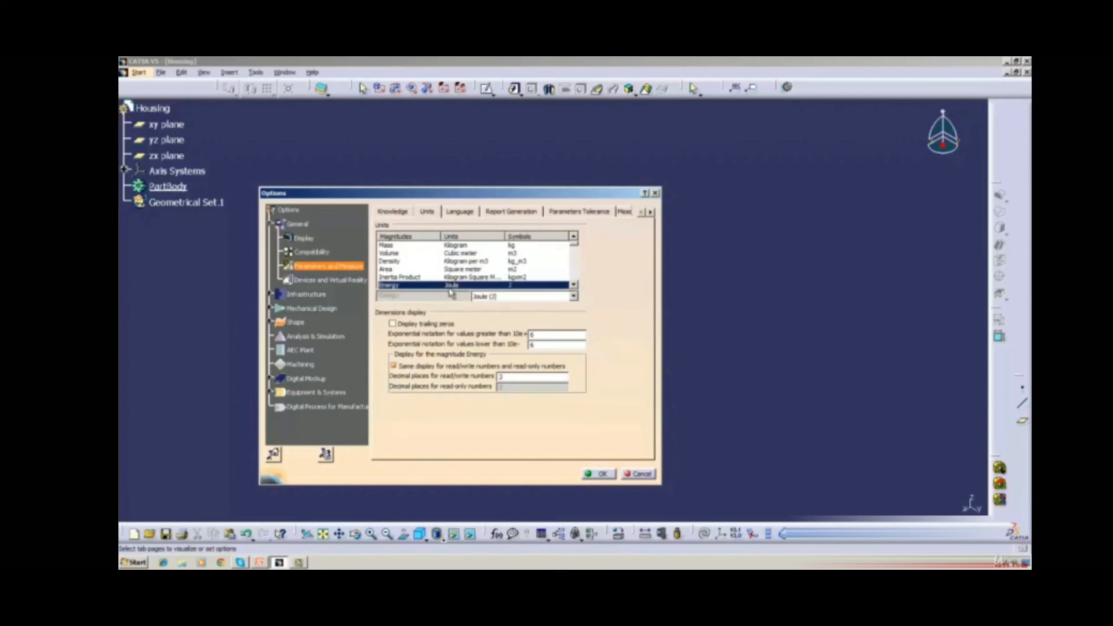
left_click(574, 297)
left_click(574, 300)
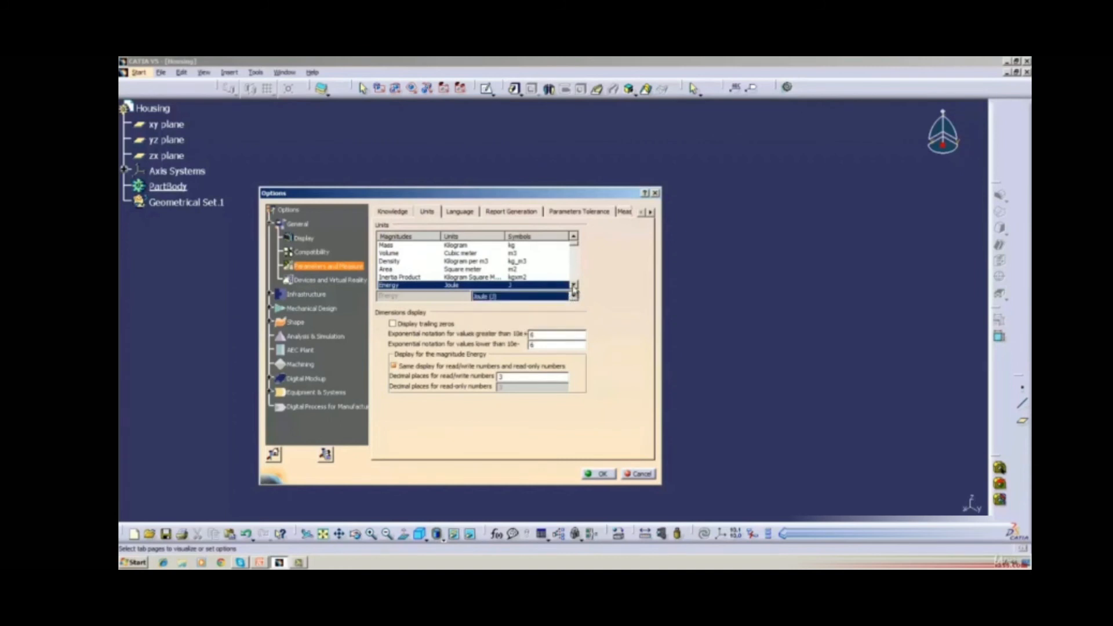
Check the unit settings of the Force and Inertia magnitudes
scroll(449, 285, "down", 2)
left_click(447, 278)
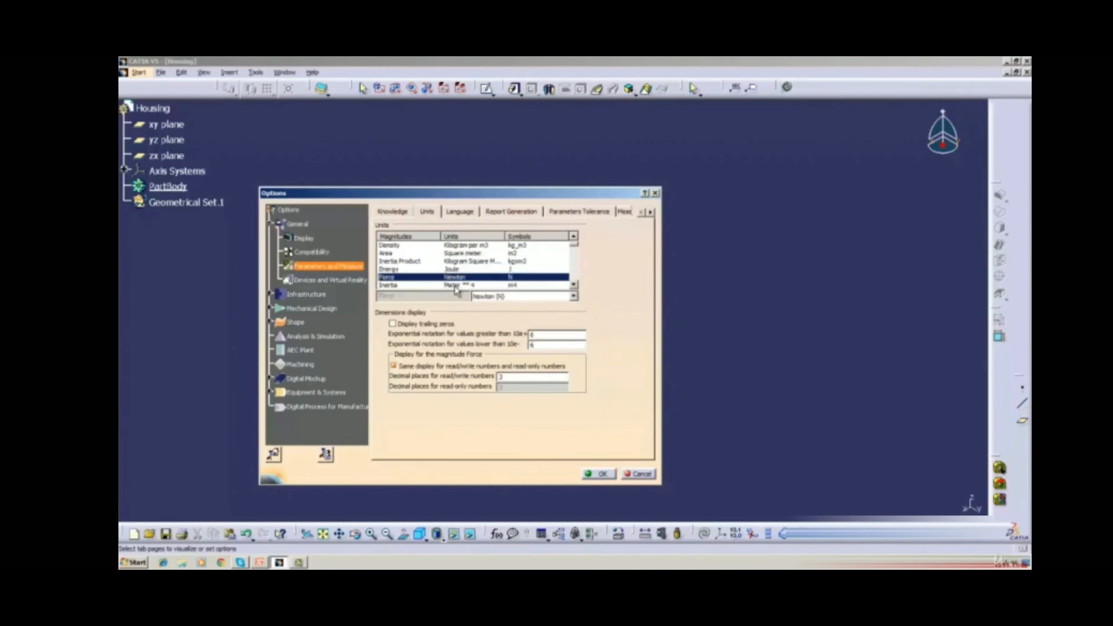
left_click(455, 286)
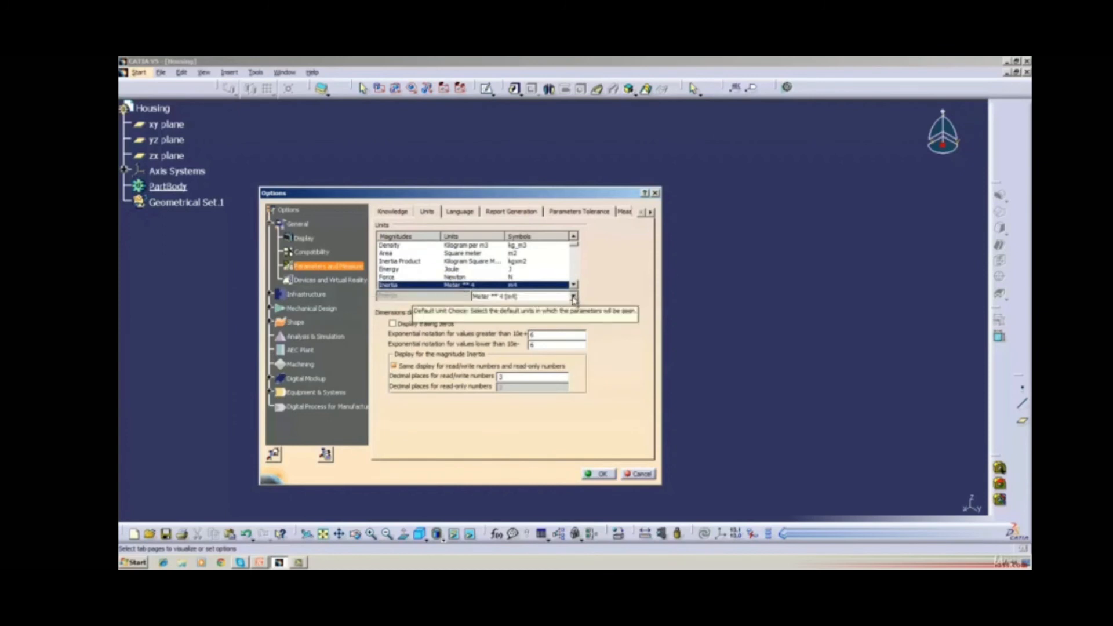
left_click(573, 297)
Find the Pressure magnitude further down the units list and review its available units
left_click(574, 285)
left_click(573, 285)
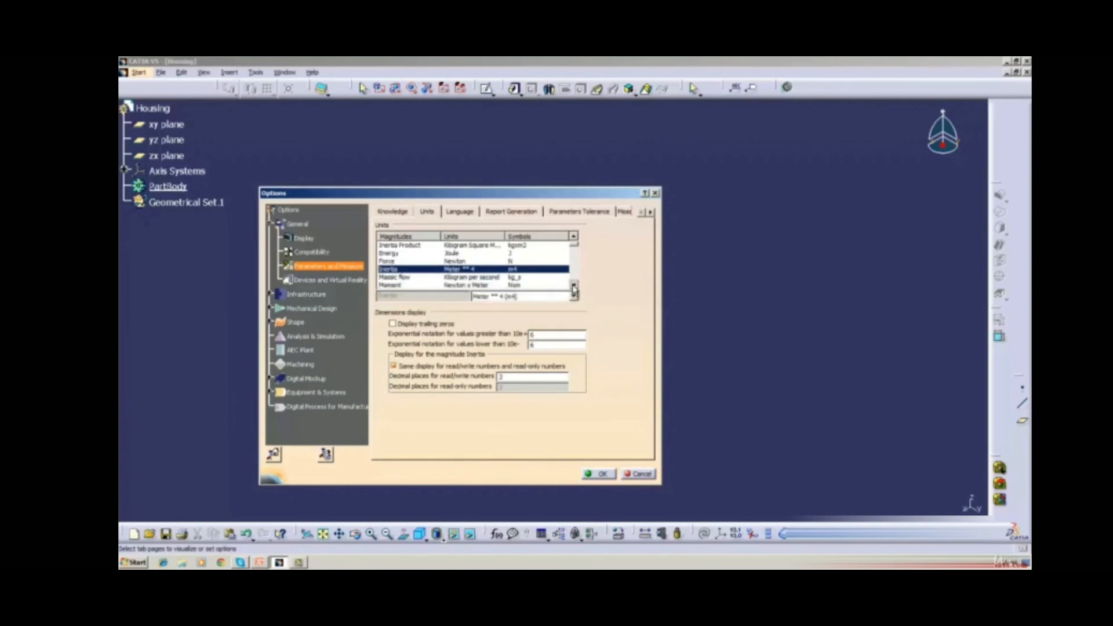
left_click(573, 285)
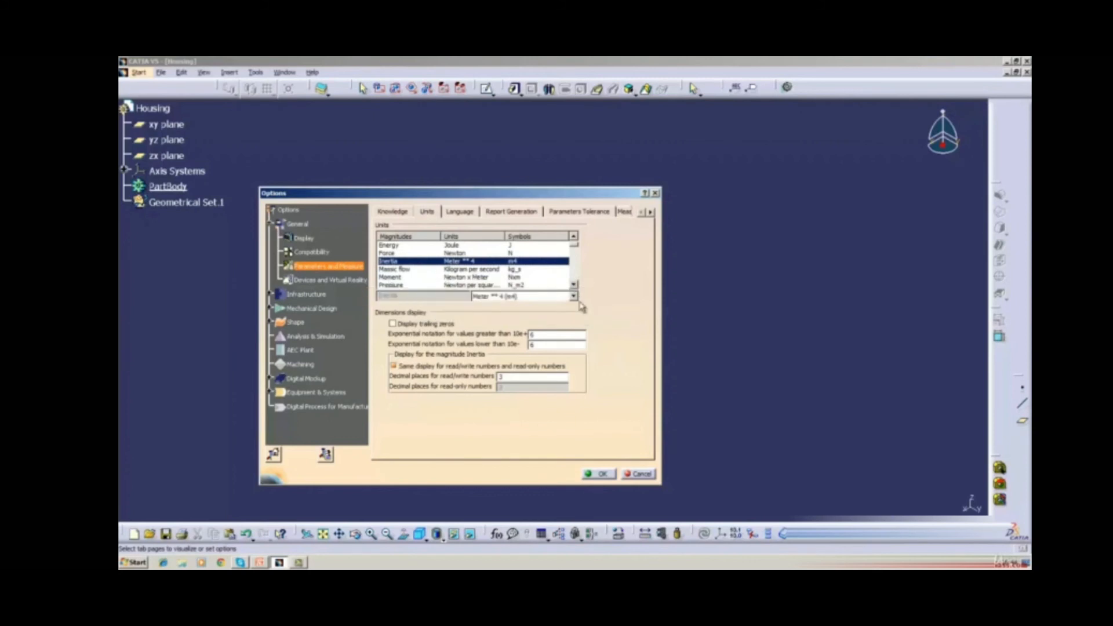
left_click(574, 286)
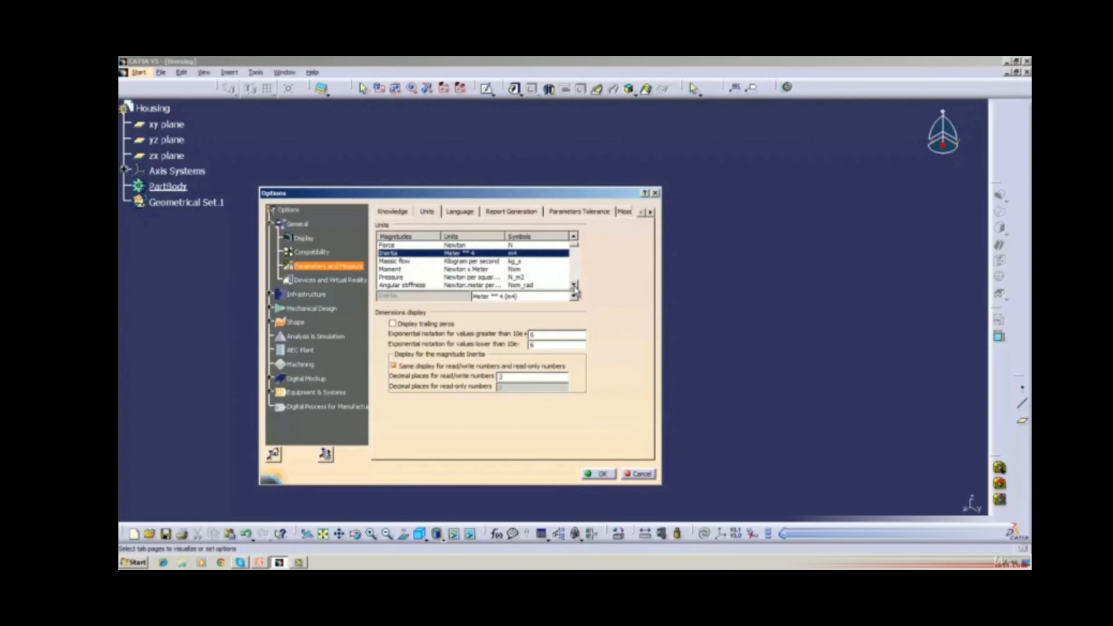
left_click(478, 278)
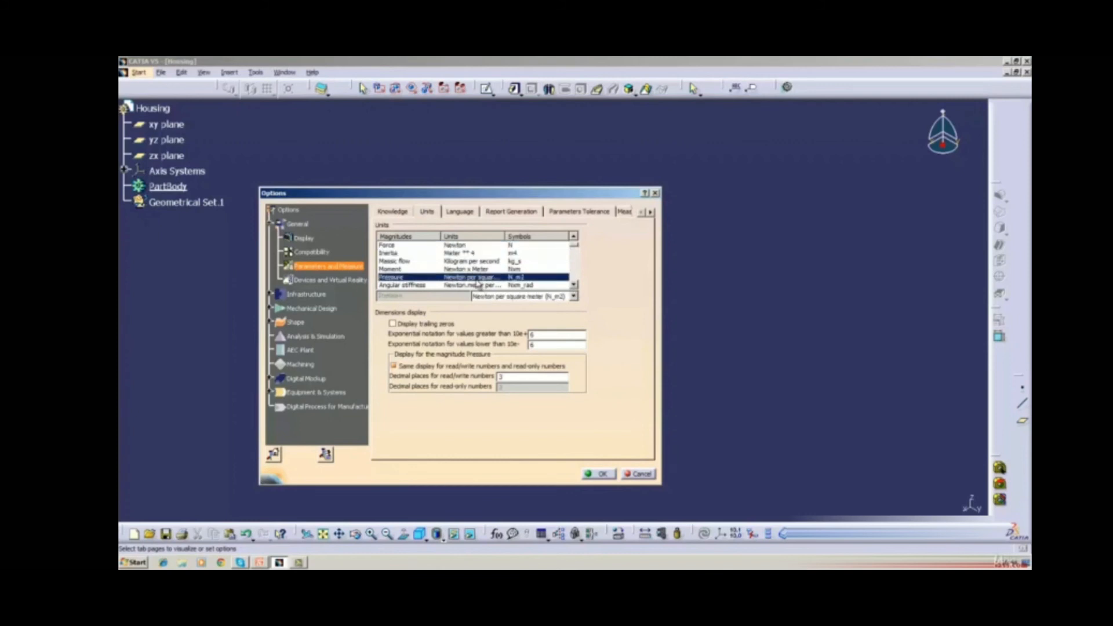
left_click(573, 297)
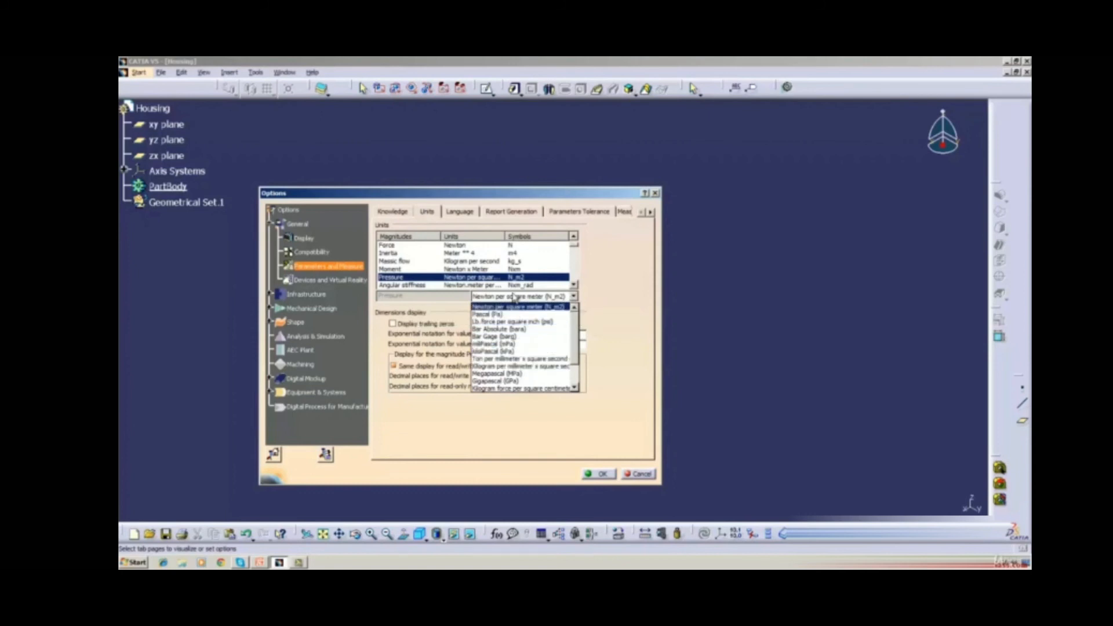
left_click(634, 291)
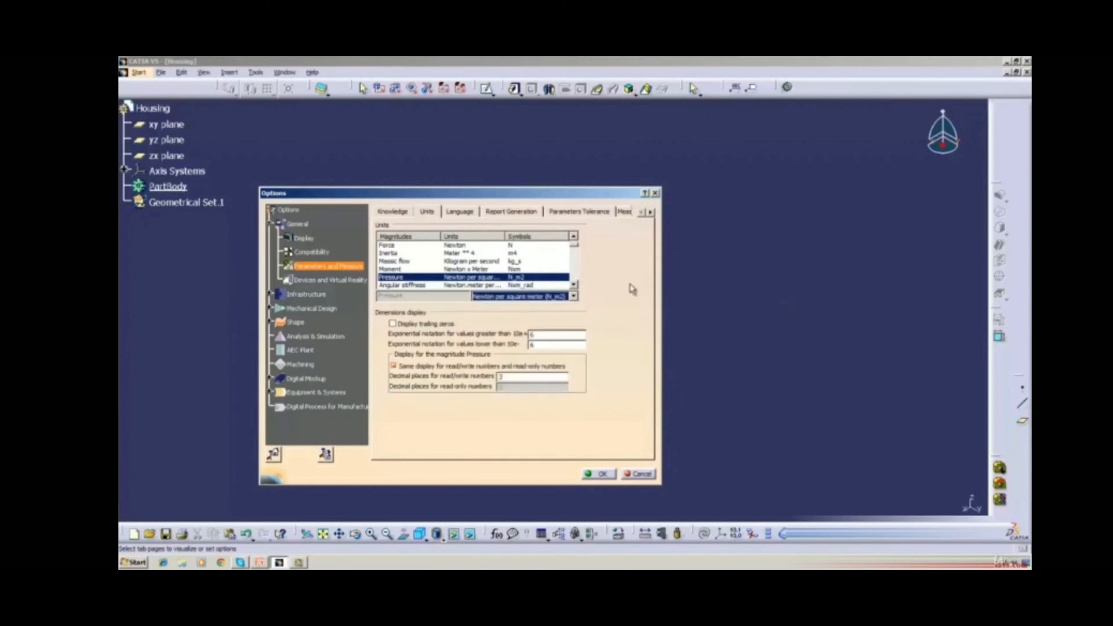
Find the Temperature magnitude in the units list and review its available units
left_click(574, 284)
left_click(574, 285)
left_click(574, 285)
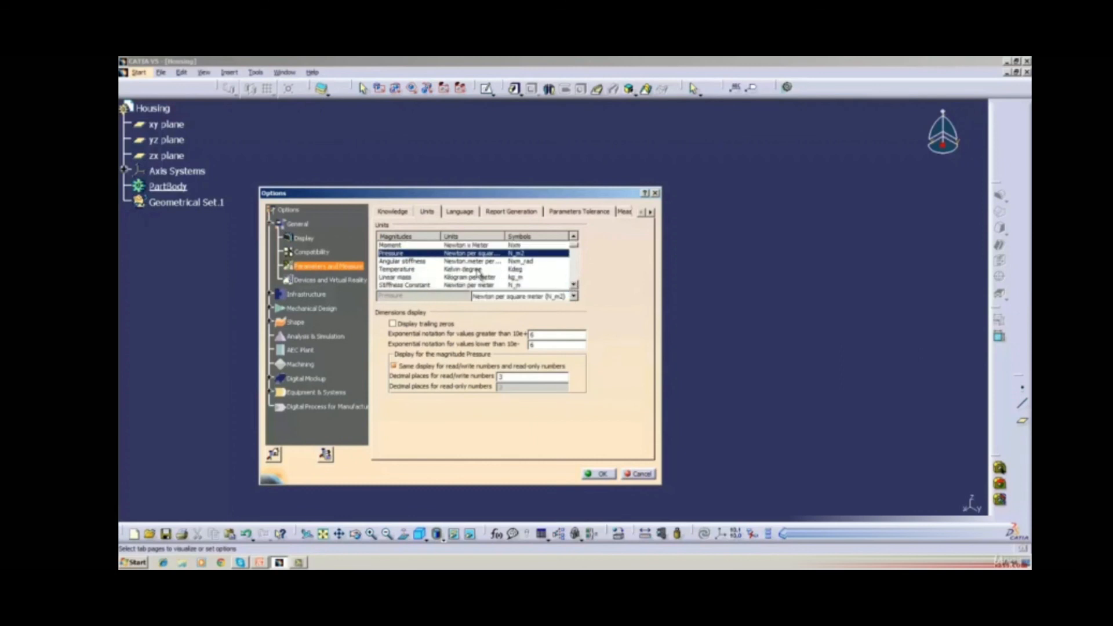
left_click(479, 270)
left_click(574, 297)
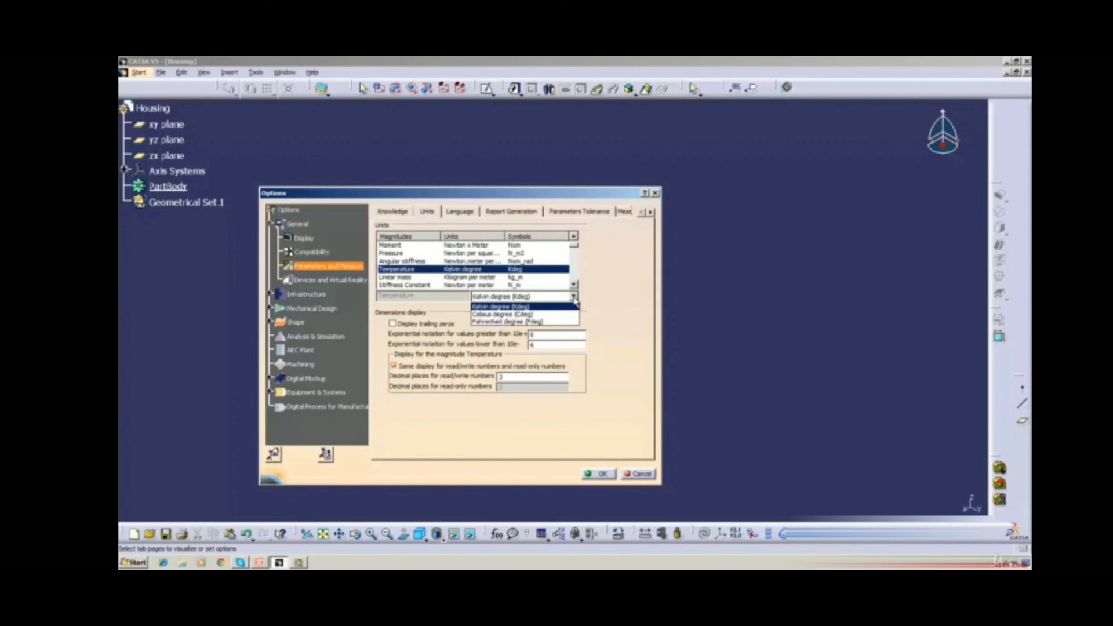
left_click(574, 298)
Examine the units of the electrical magnitudes: Electric power, Voltage and Electric intensity
left_click(574, 286)
left_click(574, 286)
left_click(574, 285)
left_click(574, 287)
left_click(574, 287)
left_click(574, 287)
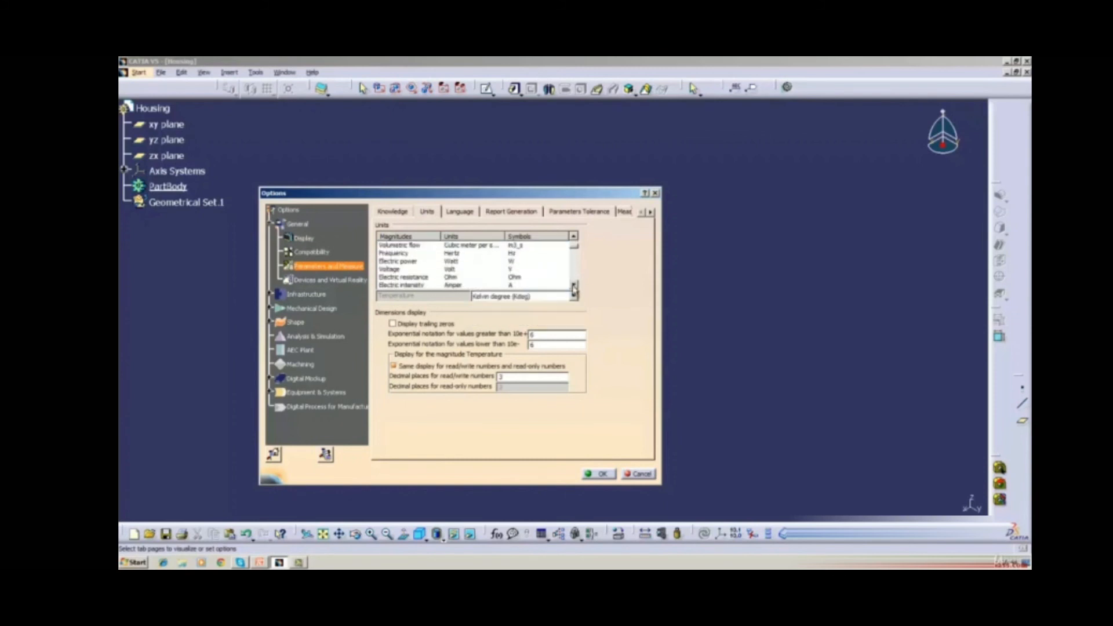
left_click(491, 262)
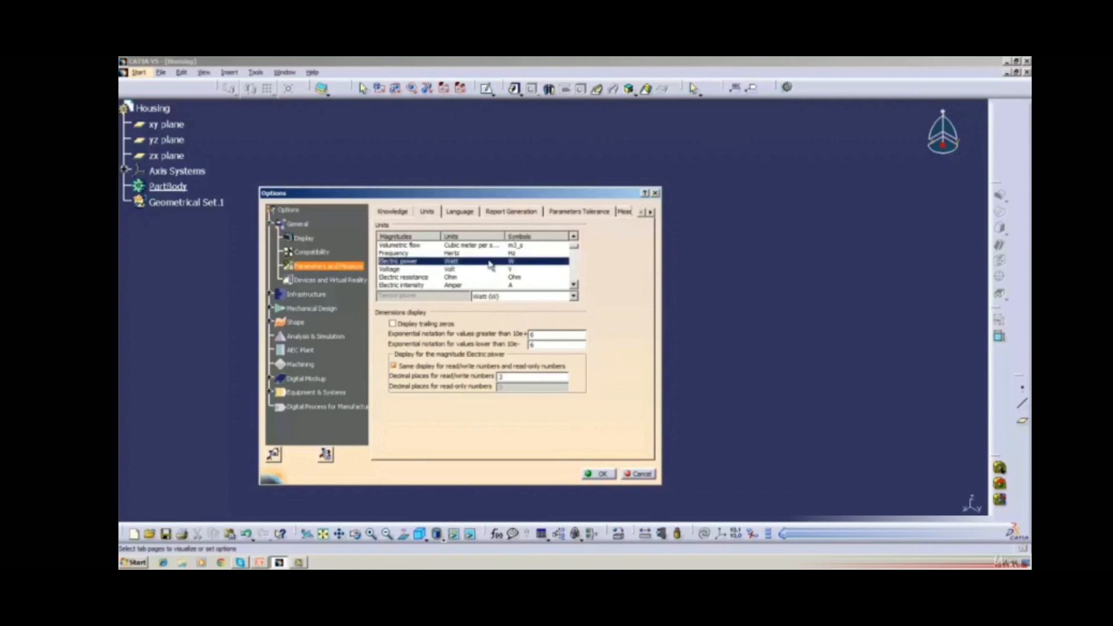
left_click(455, 270)
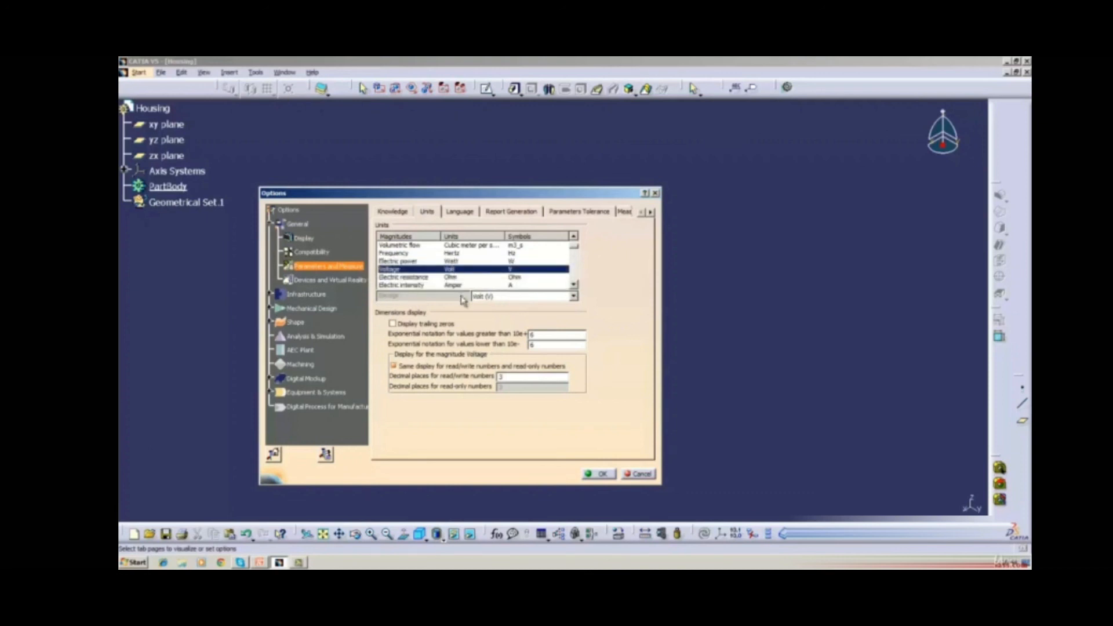
left_click(572, 297)
left_click(572, 296)
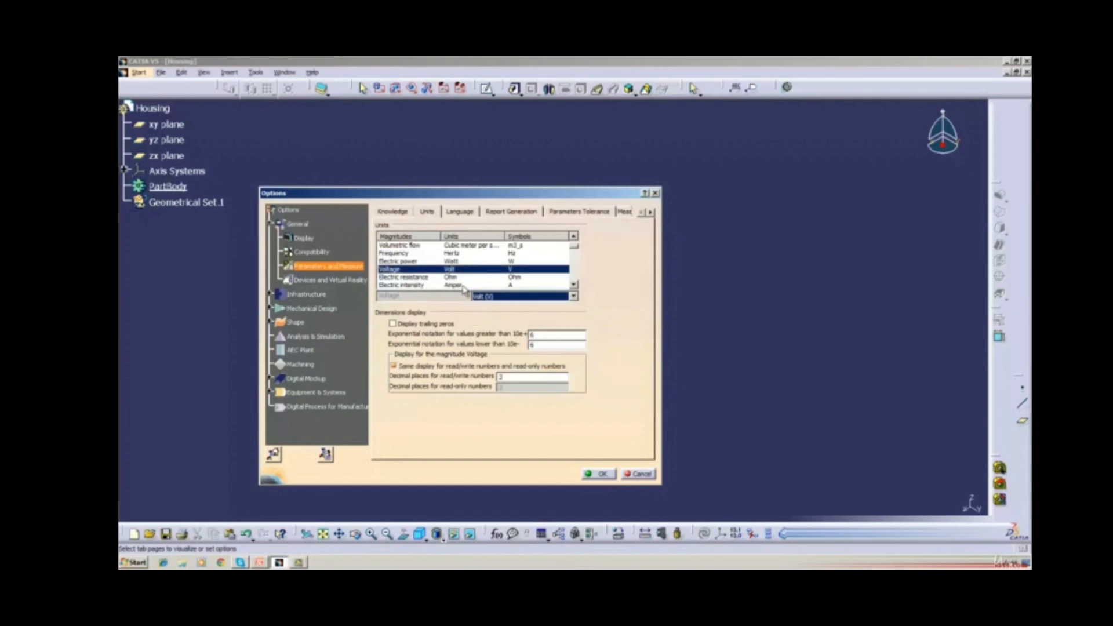
left_click(423, 286)
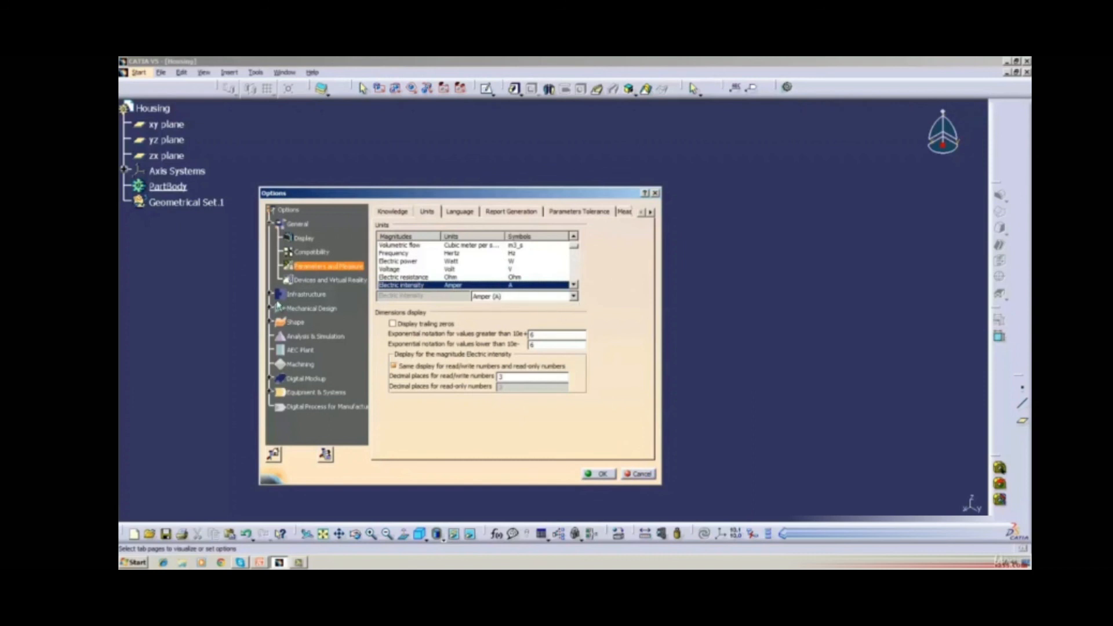
Review the Measure Tools options for parameters and measures, and open the Symbols options for constraint and dimension styles
left_click(625, 211)
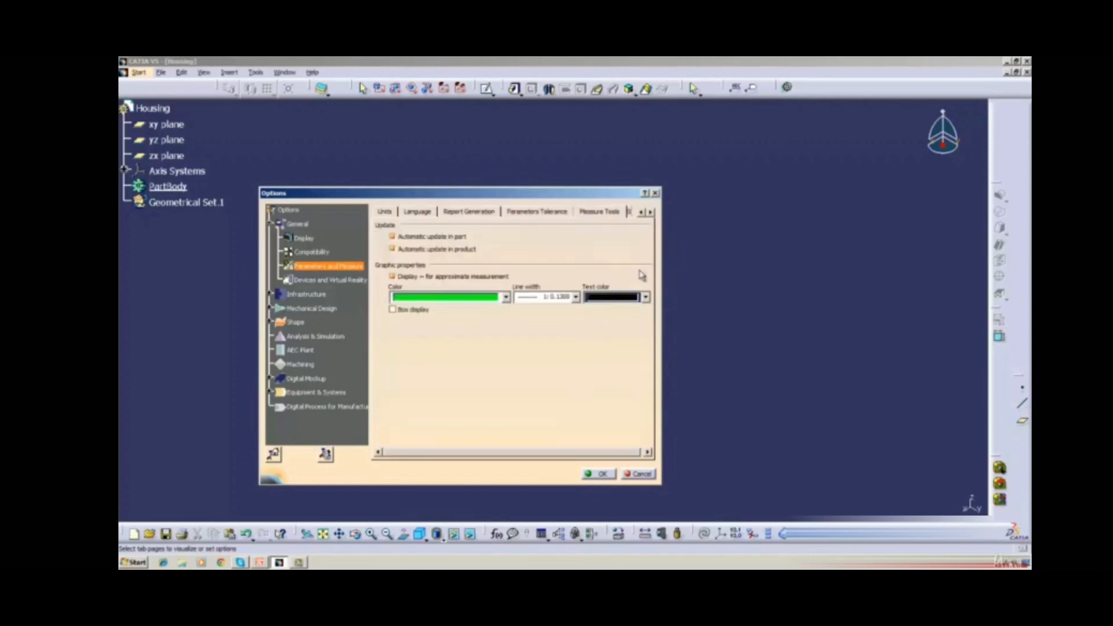
left_click(650, 212)
left_click(628, 213)
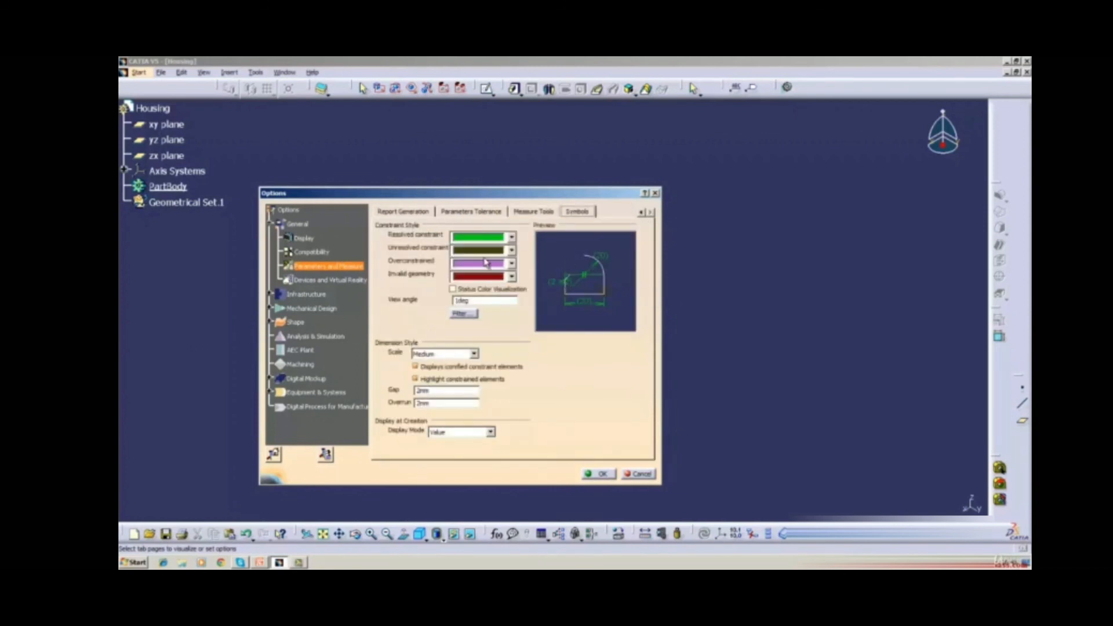
Examine the color choices for resolved, unresolved, overconstrained and invalid geometry constraints
left_click(512, 237)
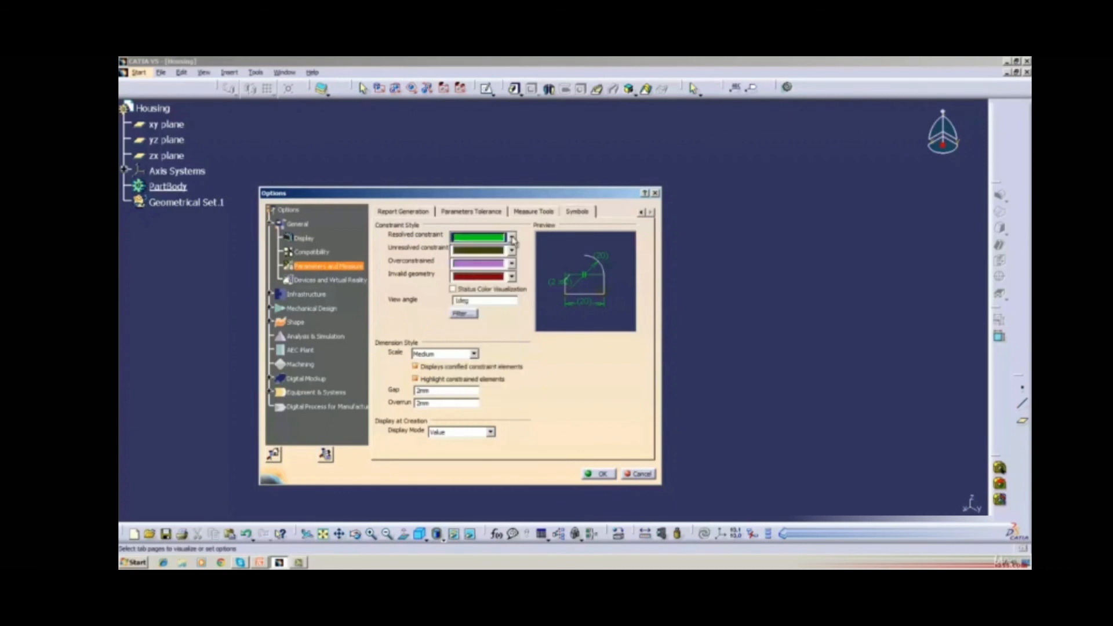
left_click(512, 251)
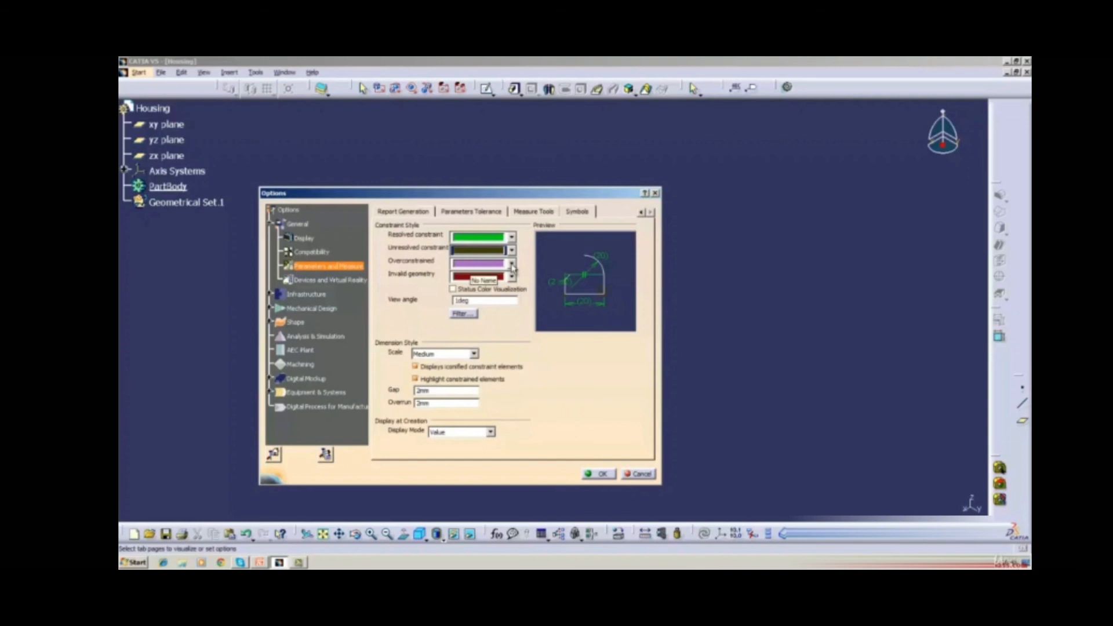
left_click(512, 266)
left_click(512, 266)
left_click(513, 266)
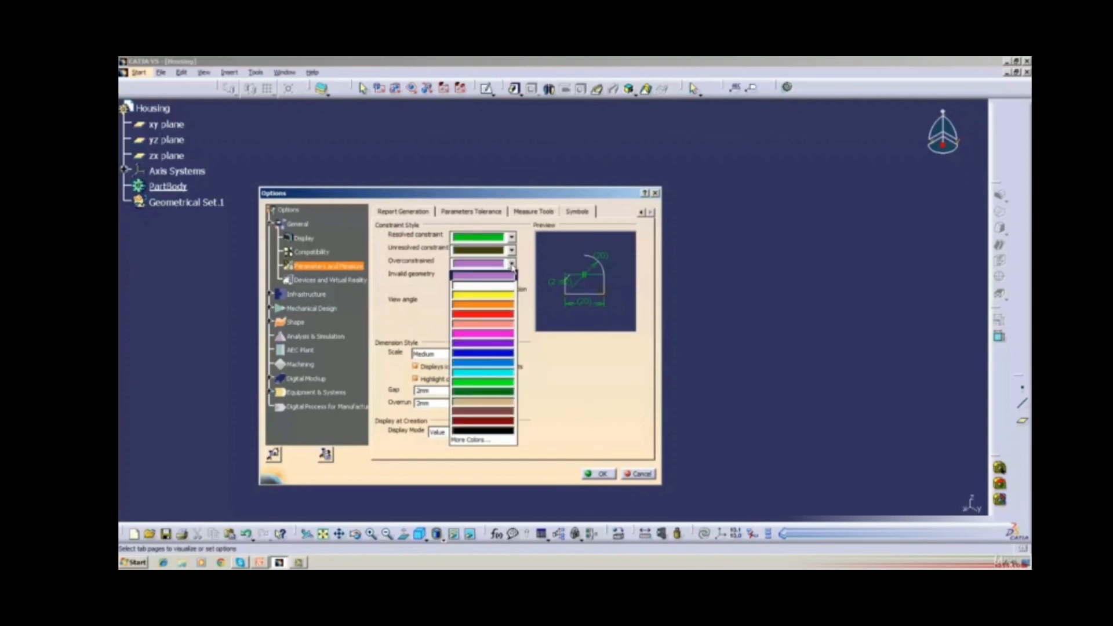
left_click(512, 266)
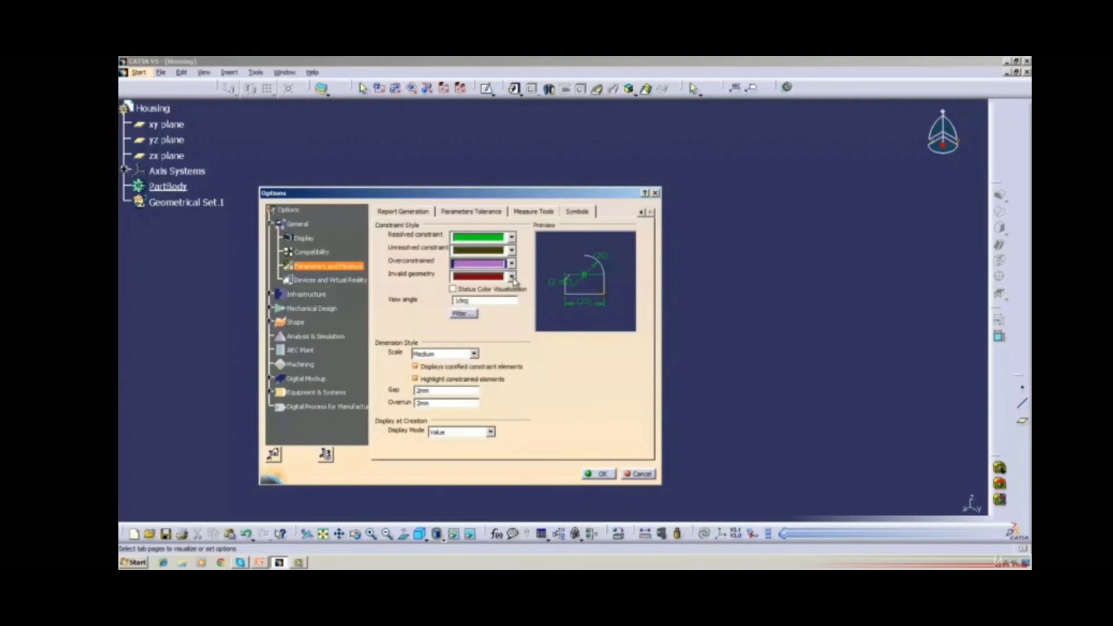
left_click(512, 276)
left_click(513, 277)
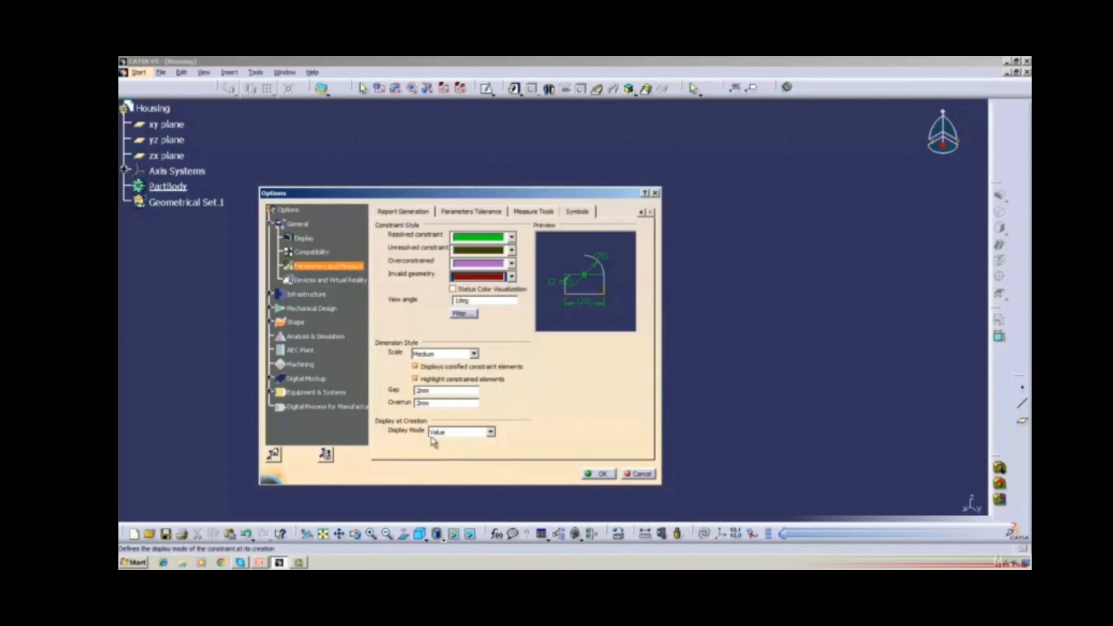
Look through the Collaboration Infrastructure options, the Assembly Design settings including Constraints and DMU Sectioning, and the Sketcher options
left_click(452, 210)
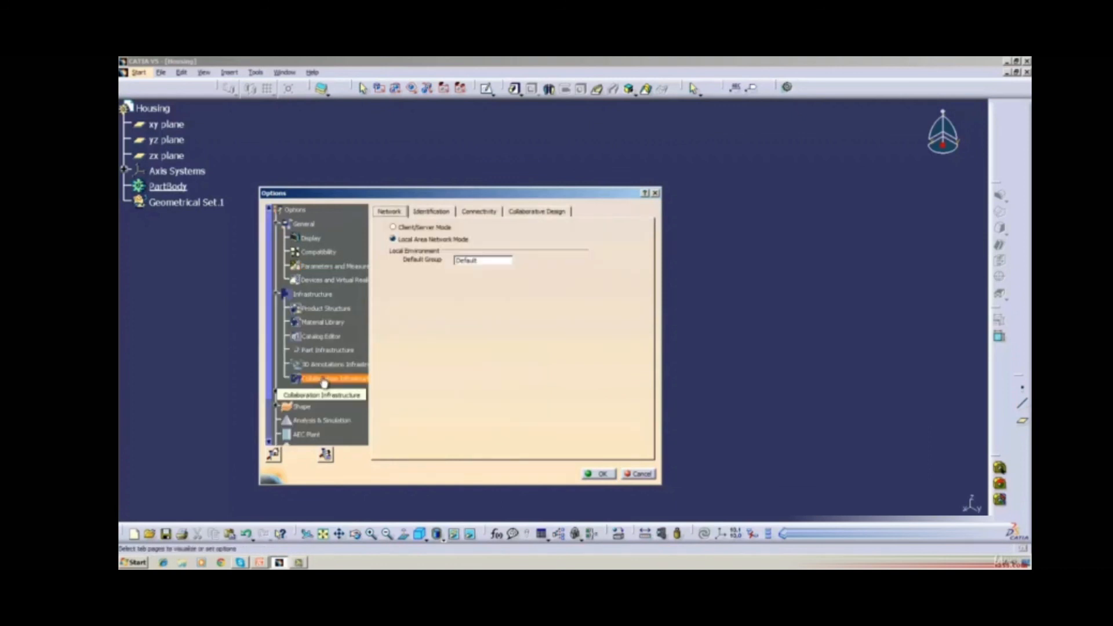
left_click(325, 395)
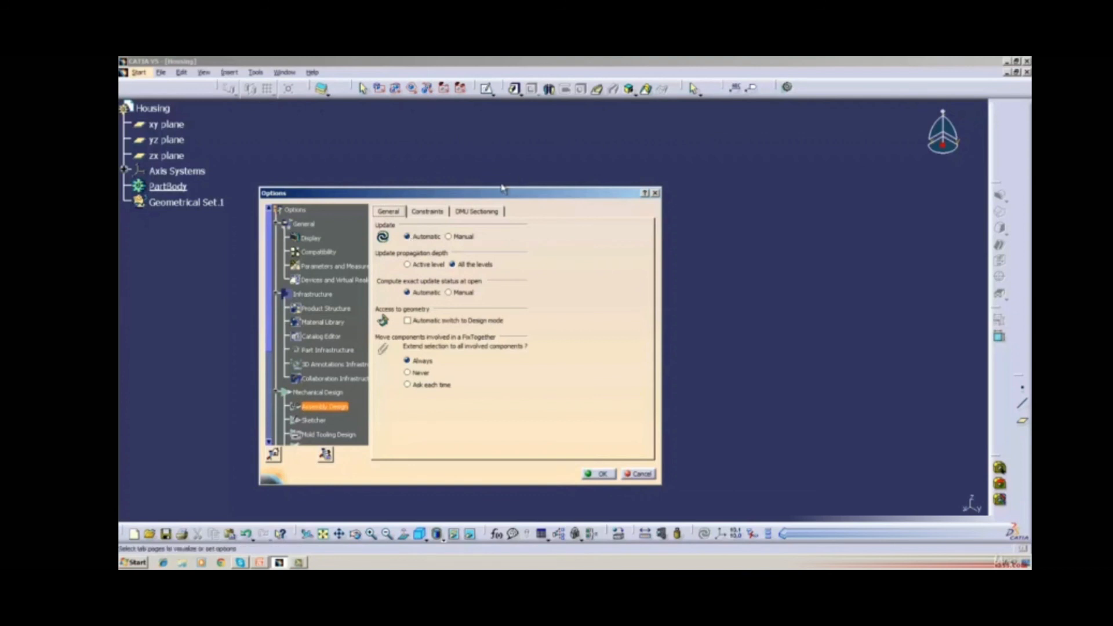
left_click(429, 212)
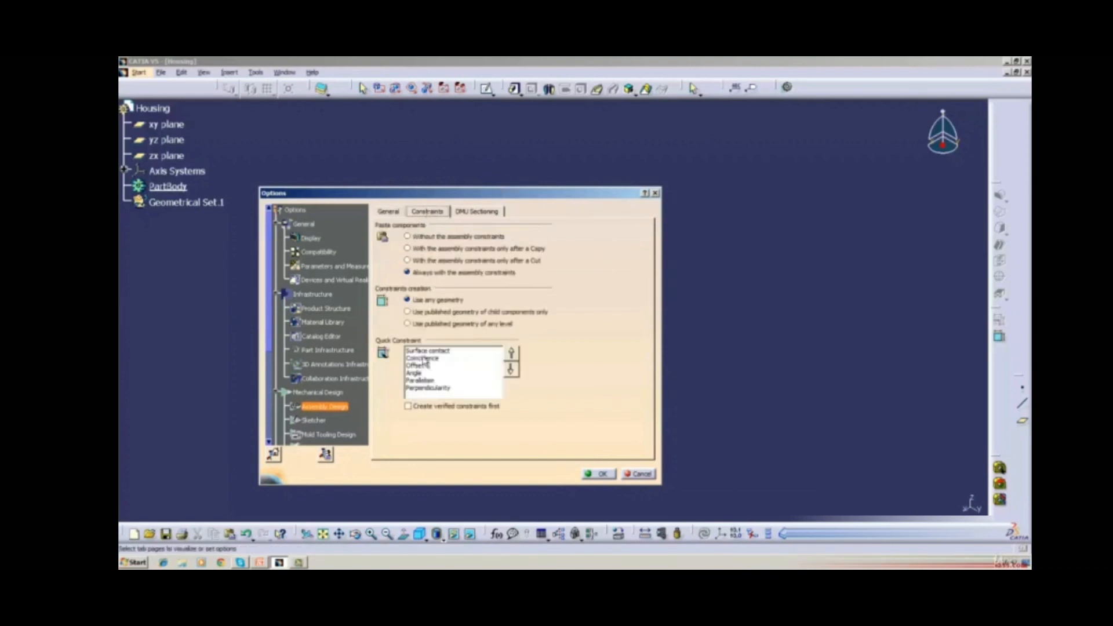
left_click(470, 213)
left_click(322, 423)
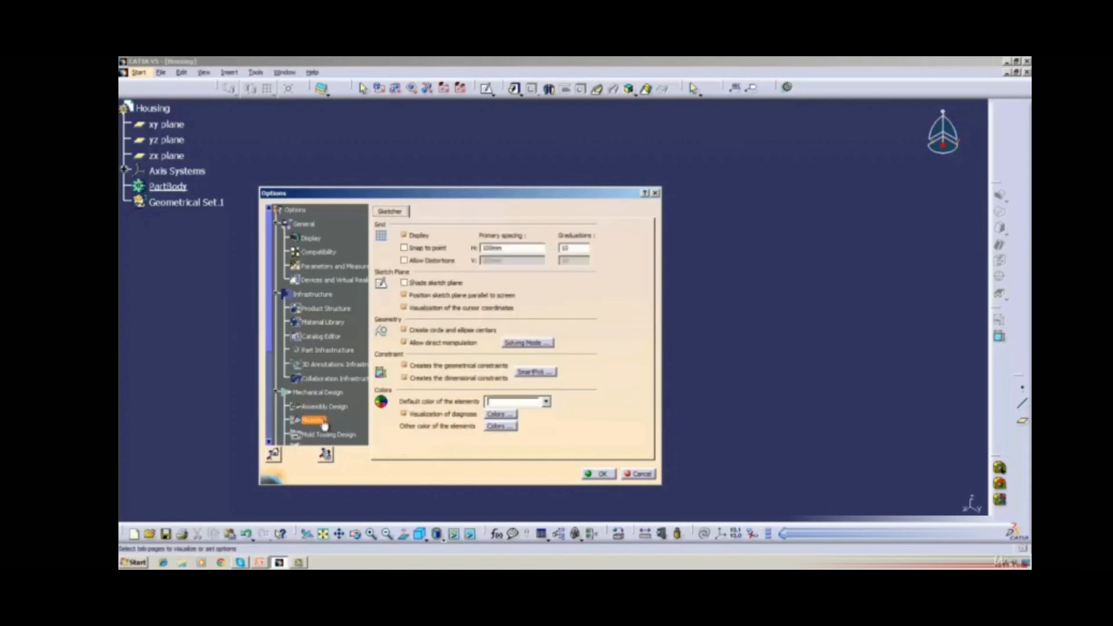